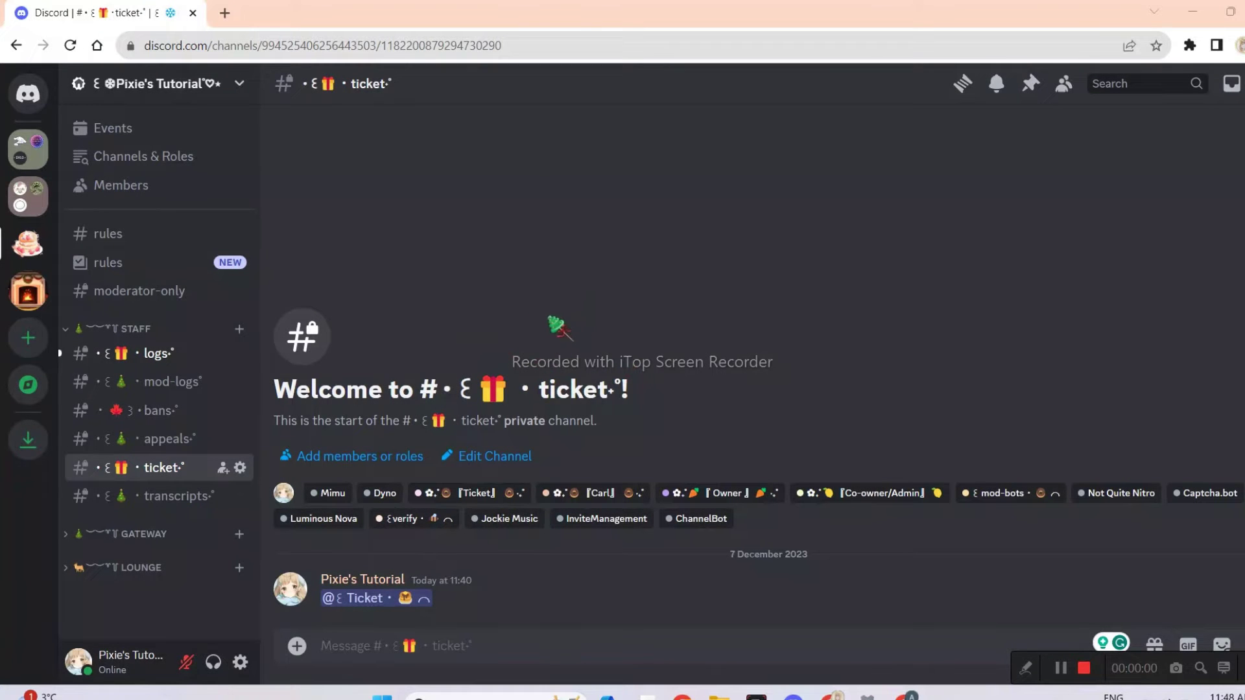
Step: Examine the Ticket bot's profile and the transcripts and ticket channels in the Staff category
{"action": "left_click", "coordinate": [406, 598]}
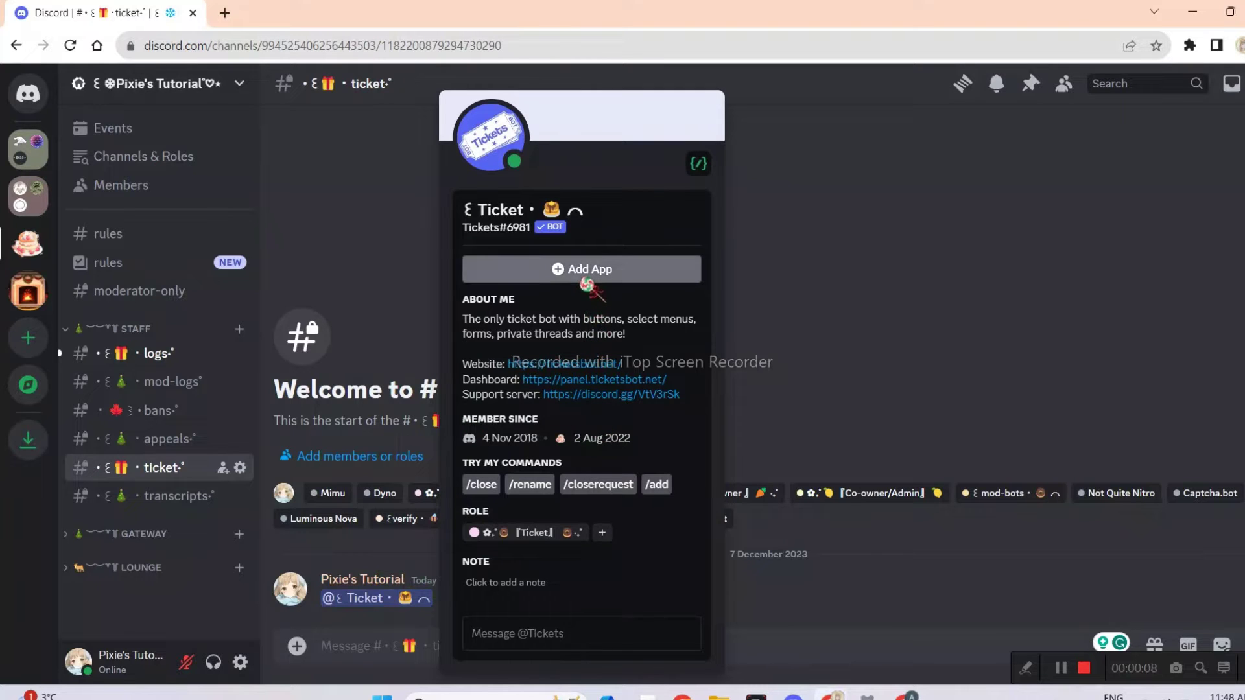
{"action": "left_click", "coordinate": [791, 570]}
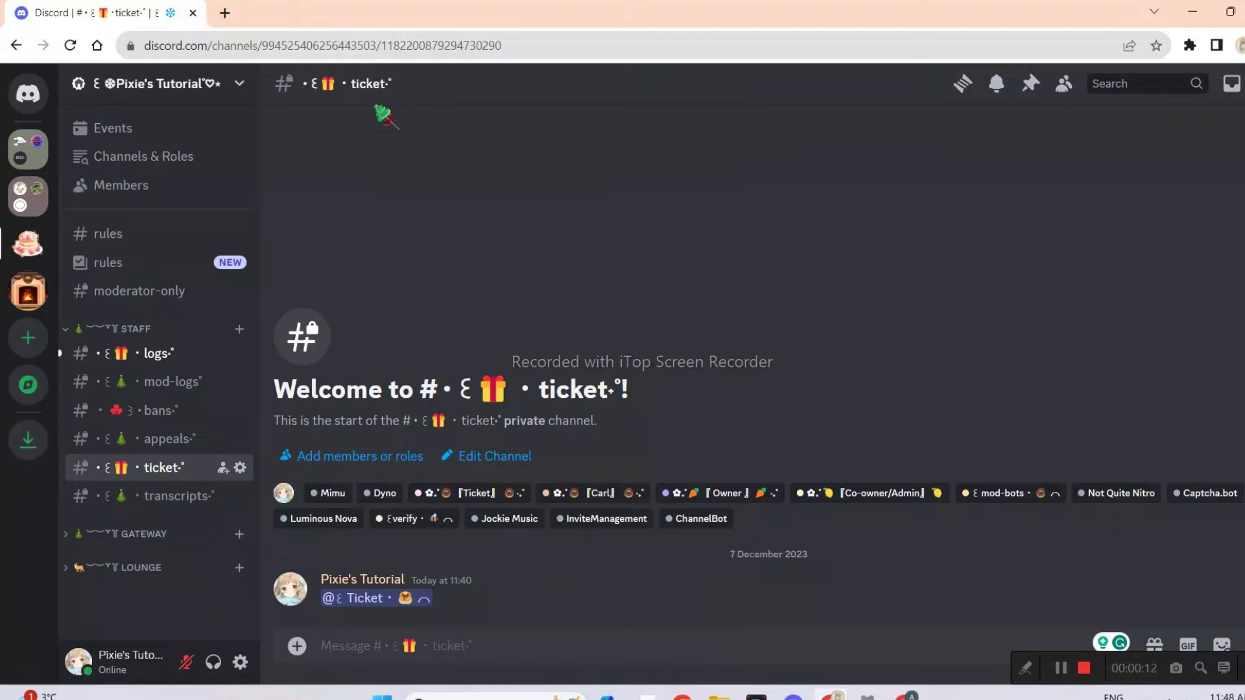
{"action": "left_click", "coordinate": [176, 496]}
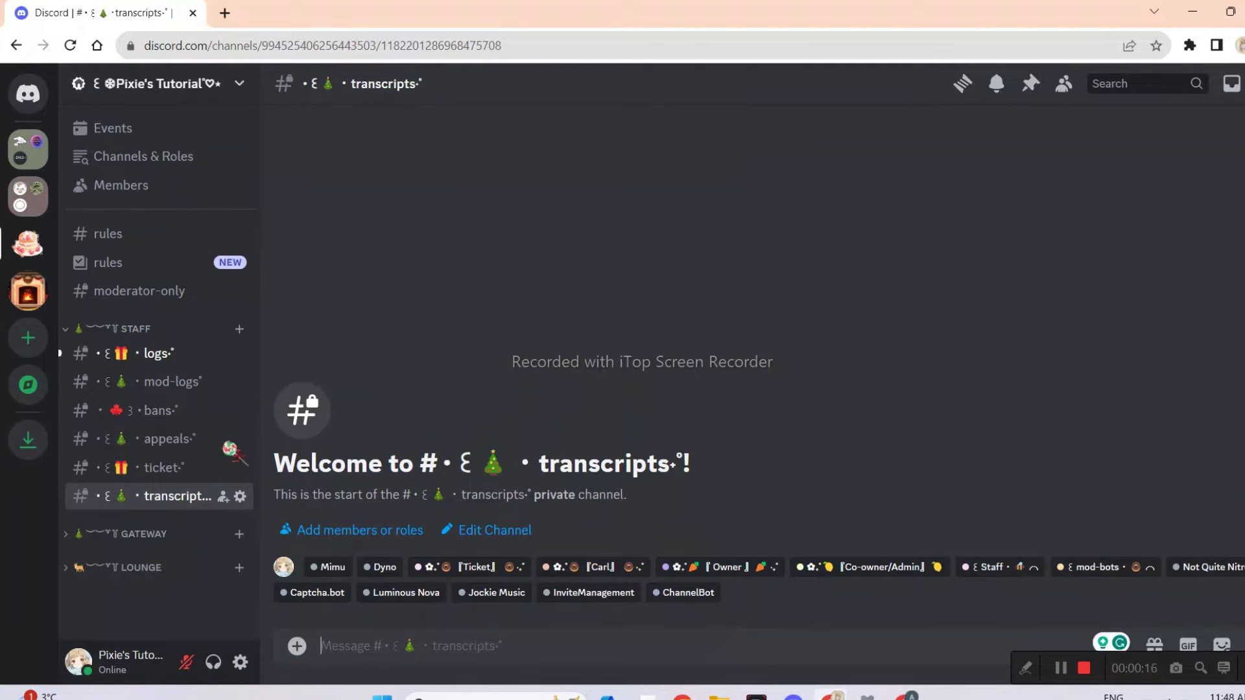
{"action": "left_click", "coordinate": [188, 467]}
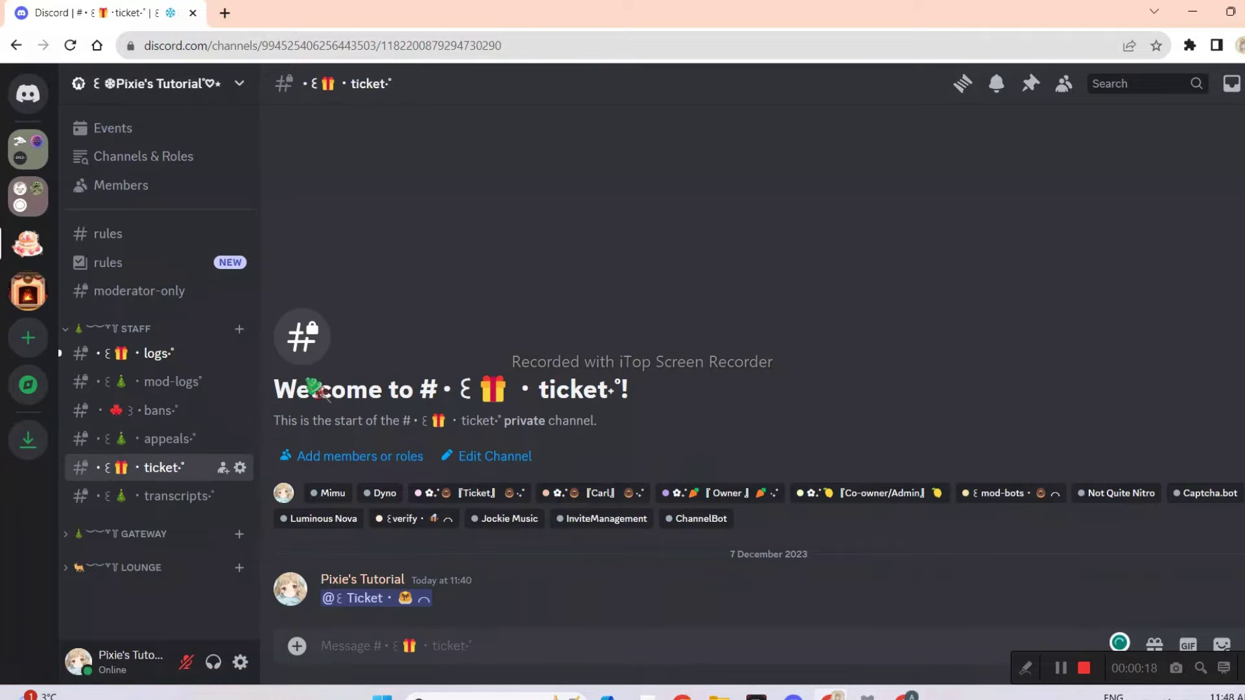
Step: Open ticketsbot.net in a new tab and go to the server's settings in its dashboard
{"action": "left_click", "coordinate": [225, 12]}
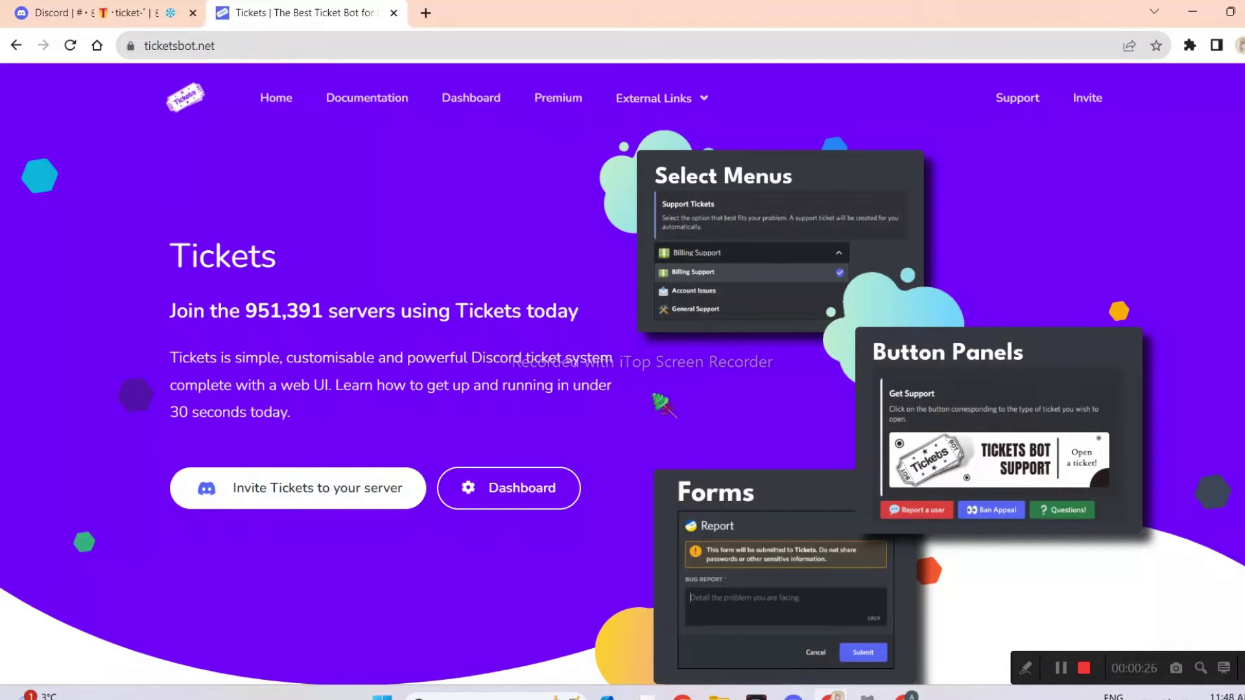
{"action": "left_click", "coordinate": [517, 504]}
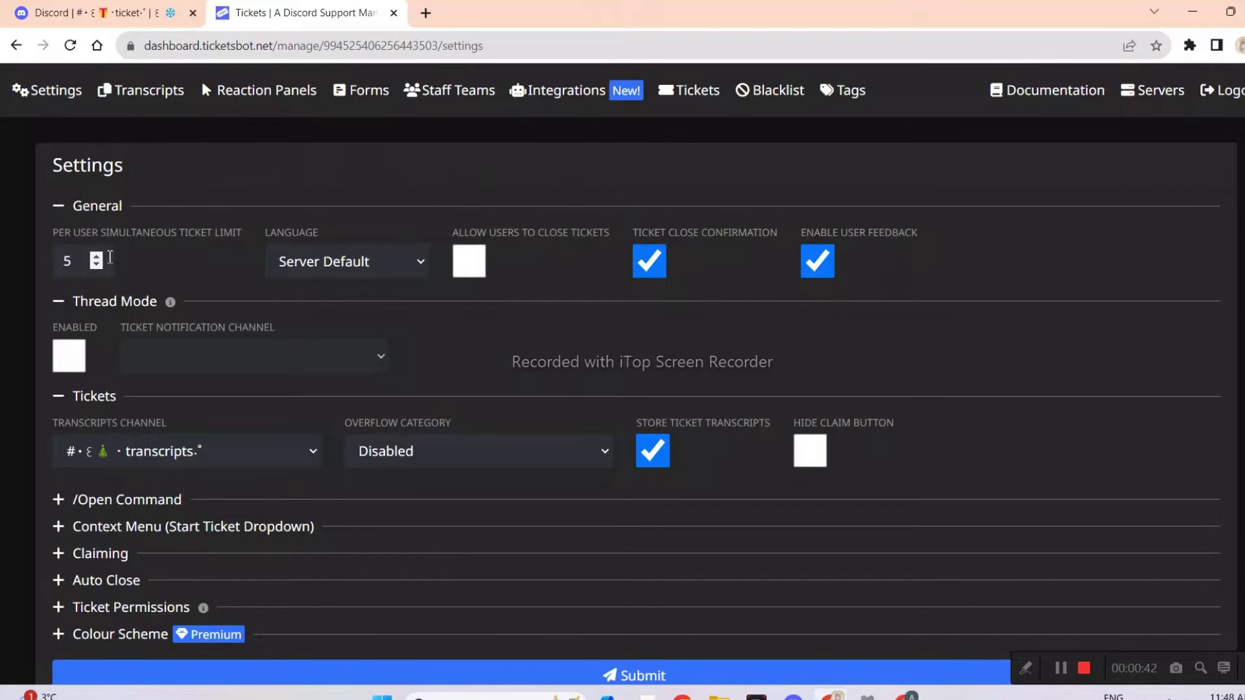
Step: Set the per user simultaneous ticket limit to 2 and the language to English
{"action": "left_click", "coordinate": [96, 265]}
{"action": "left_click", "coordinate": [96, 264]}
{"action": "left_click", "coordinate": [96, 264]}
{"action": "left_click", "coordinate": [356, 263]}
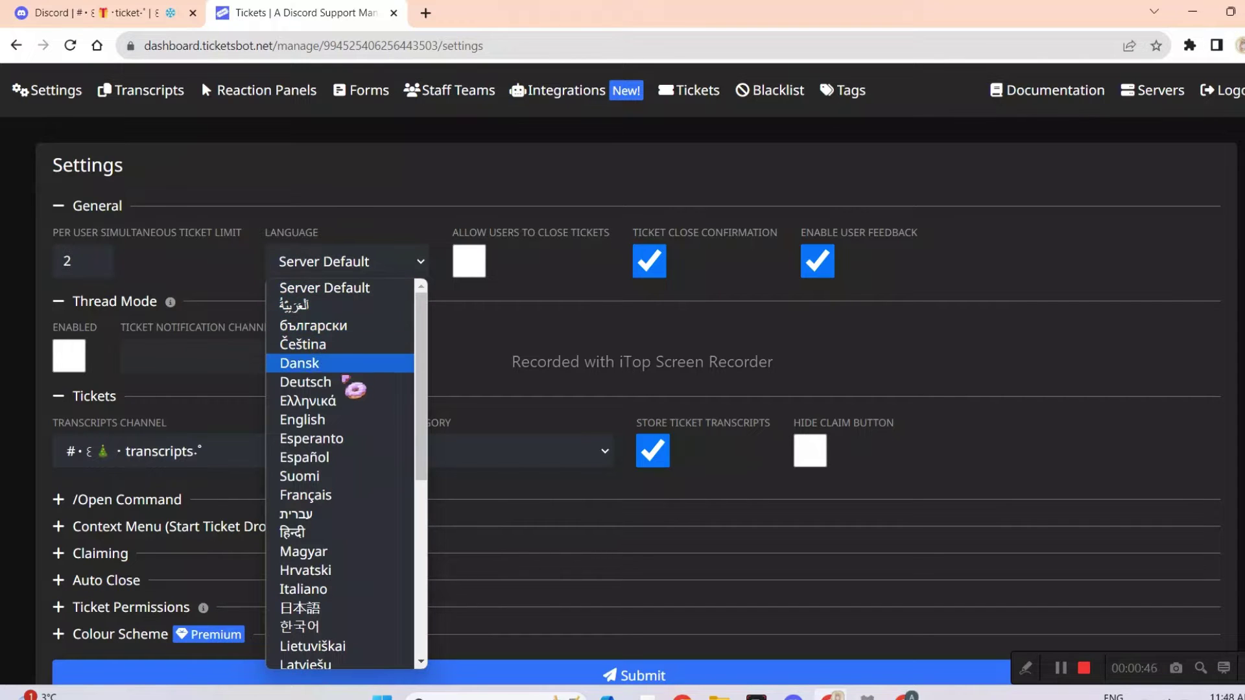
{"action": "left_click", "coordinate": [329, 421]}
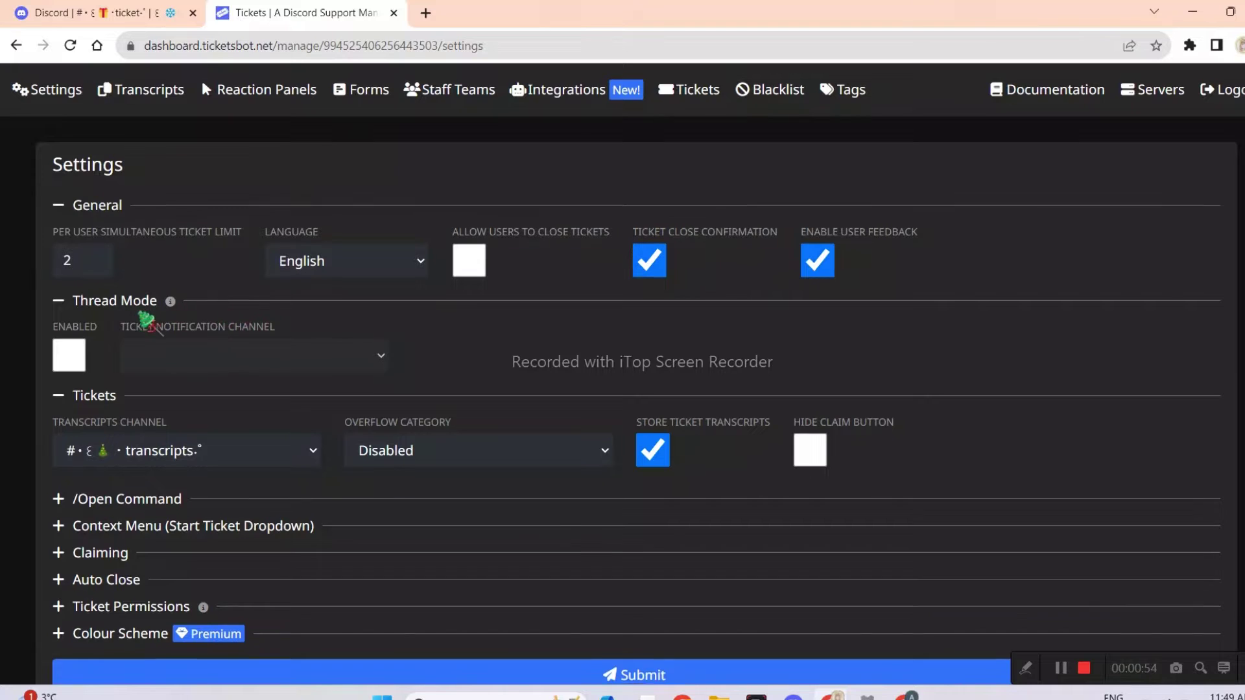
Step: Choose the transcripts channel as the transcripts channel for tickets
{"action": "scroll", "coordinate": [174, 310], "scroll_direction": "down", "scroll_amount": 1}
{"action": "left_click", "coordinate": [161, 423]}
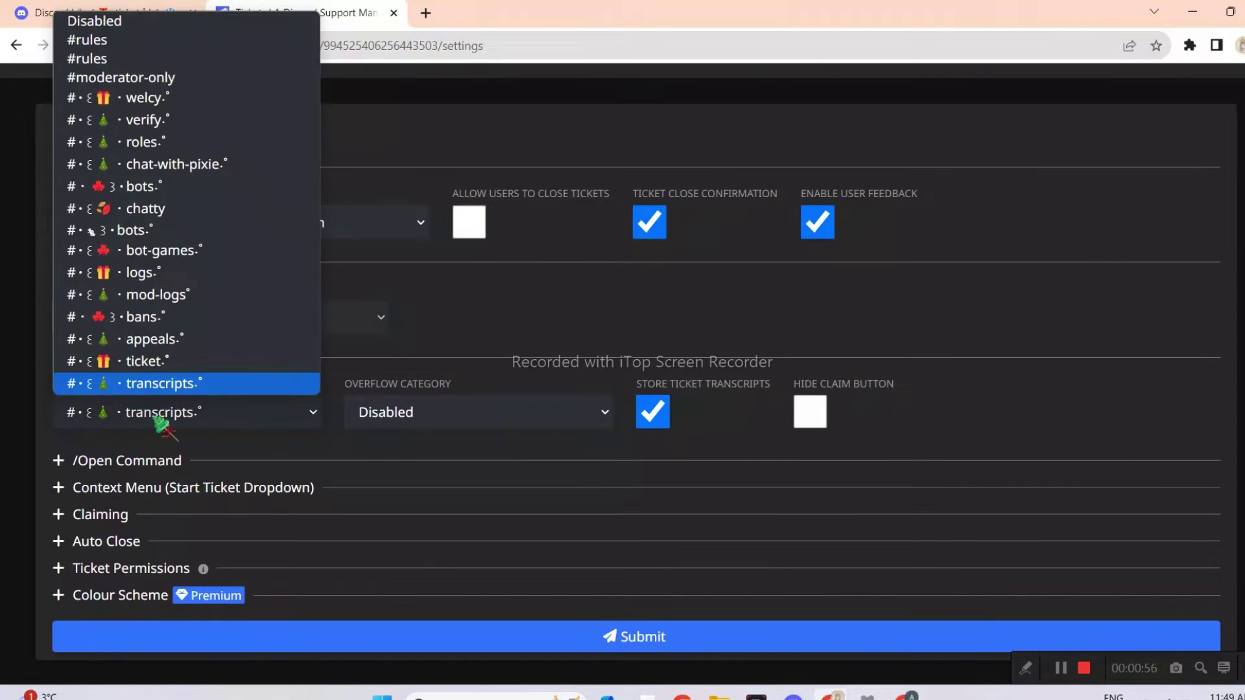
{"action": "left_click", "coordinate": [168, 384]}
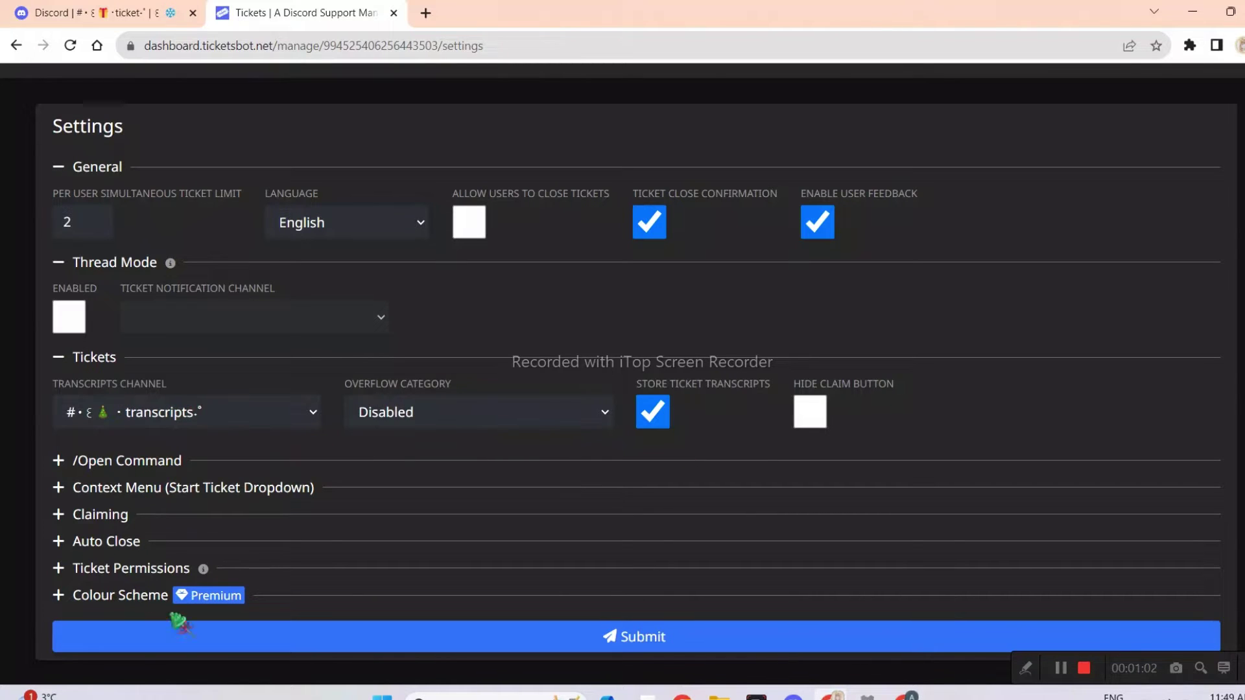
Step: Expand and examine the Auto Close, Claiming, Ticket Permissions, Colour Scheme, Context Menu and /Open Command settings, checking the Staff category in Discord
{"action": "left_click", "coordinate": [83, 541]}
{"action": "scroll", "coordinate": [162, 512], "scroll_direction": "down", "scroll_amount": 2}
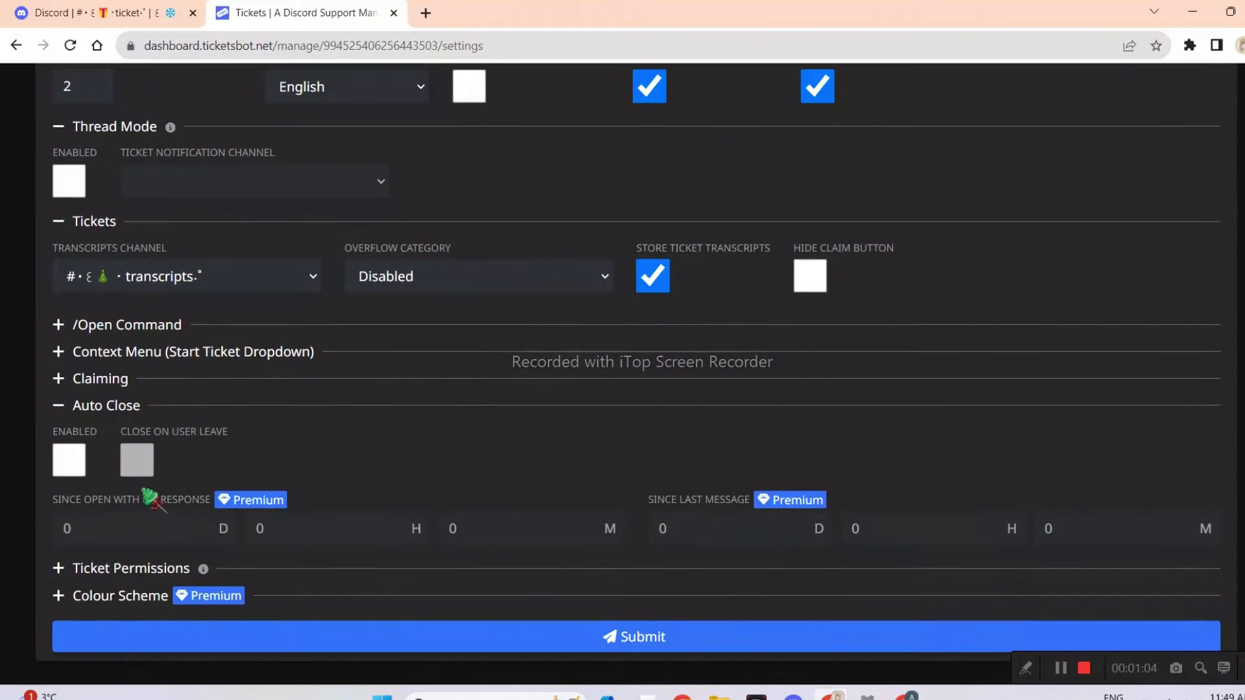
{"action": "left_click", "coordinate": [84, 380]}
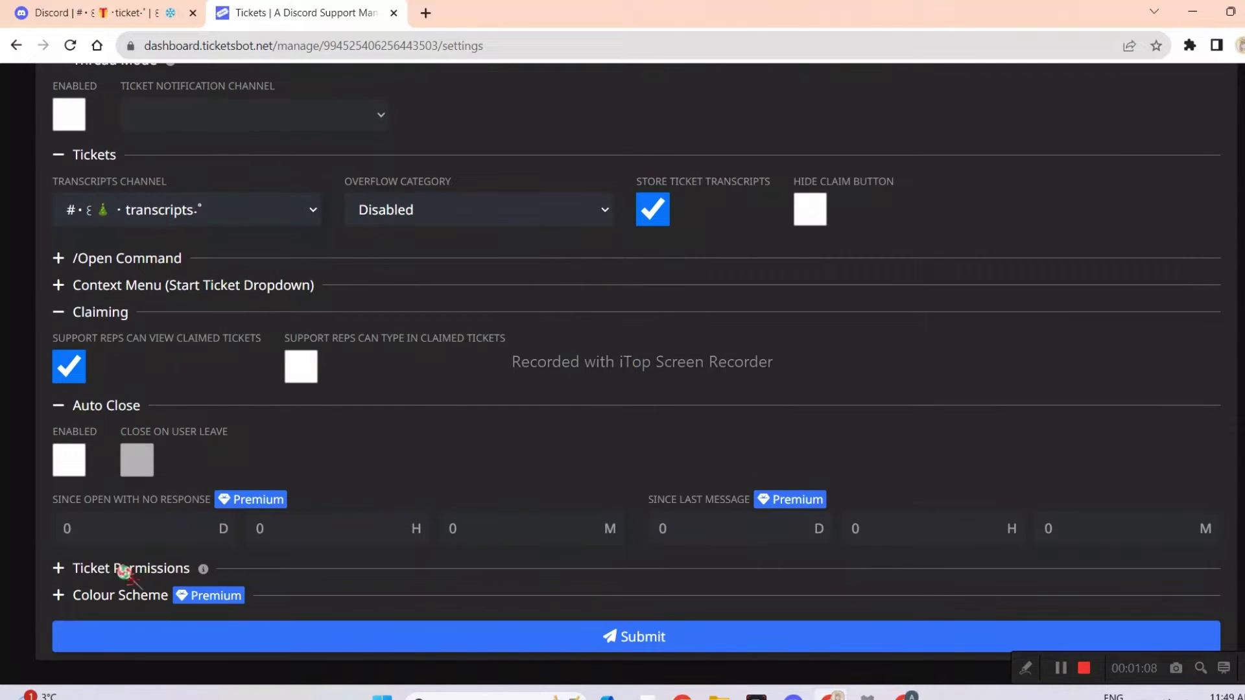
{"action": "left_click", "coordinate": [126, 568]}
{"action": "left_click", "coordinate": [123, 600]}
{"action": "scroll", "coordinate": [228, 375], "scroll_direction": "up", "scroll_amount": 3}
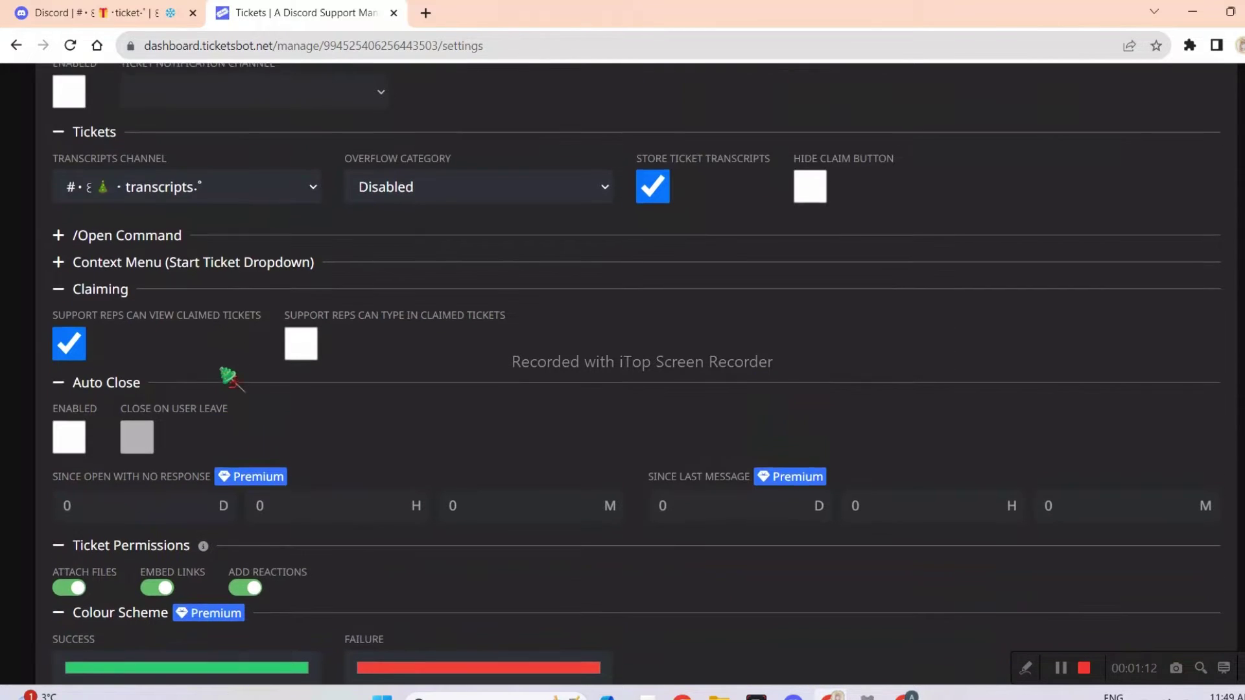
{"action": "left_click", "coordinate": [172, 344]}
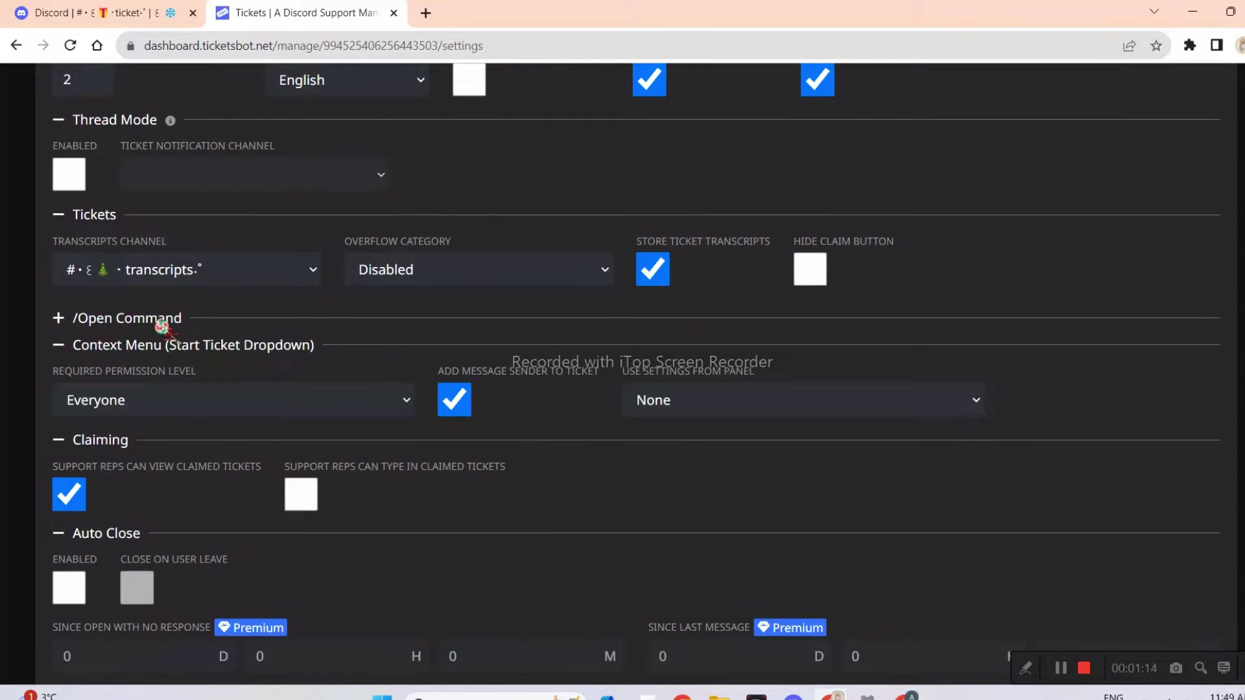
{"action": "left_click", "coordinate": [156, 321]}
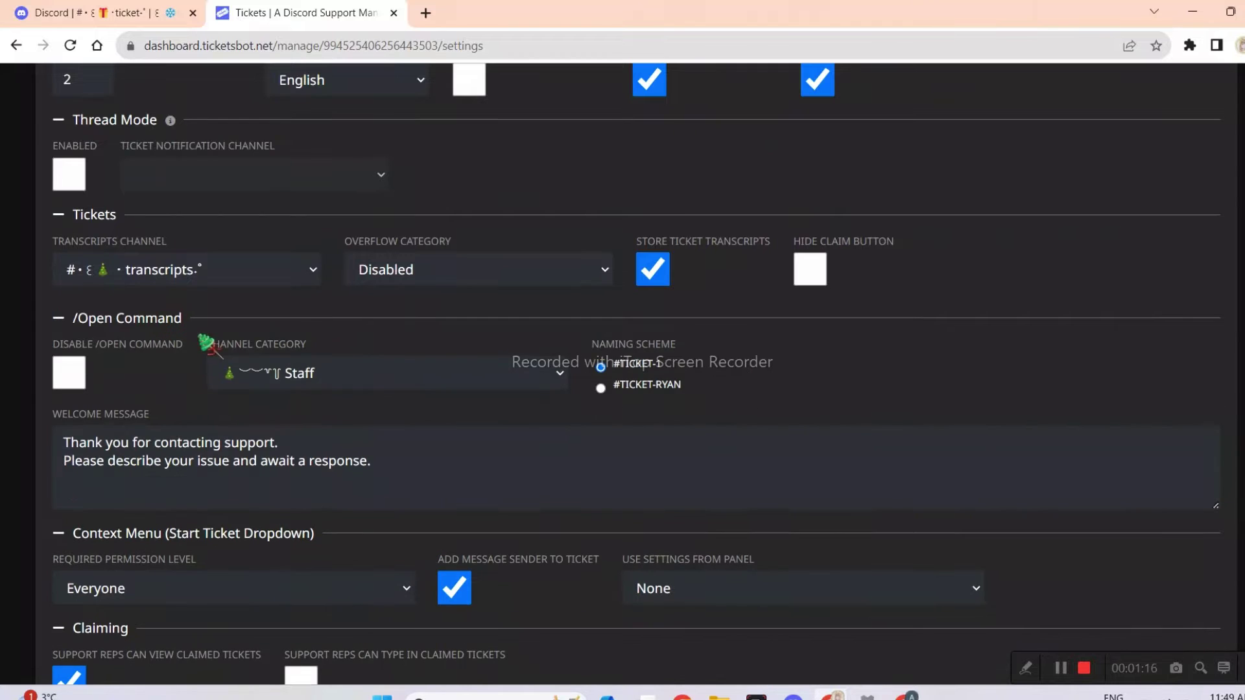
{"action": "left_click", "coordinate": [103, 13]}
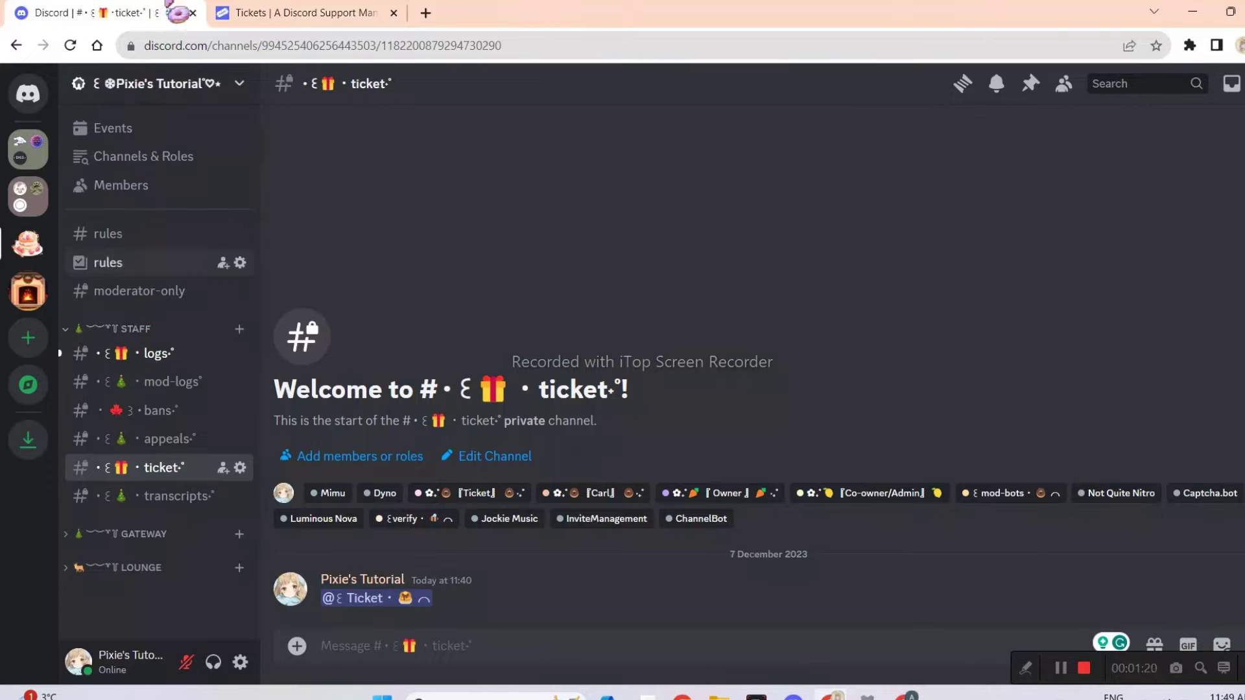
{"action": "left_click", "coordinate": [299, 13]}
Step: Submit the dashboard settings and dismiss the confirmation
{"action": "scroll", "coordinate": [545, 575], "scroll_direction": "down", "scroll_amount": 6}
{"action": "left_click", "coordinate": [577, 632]}
{"action": "left_click", "coordinate": [895, 434]}
Step: Open the Transcripts page and look through the list of stored ticket transcripts
{"action": "scroll", "coordinate": [486, 366], "scroll_direction": "up", "scroll_amount": 10}
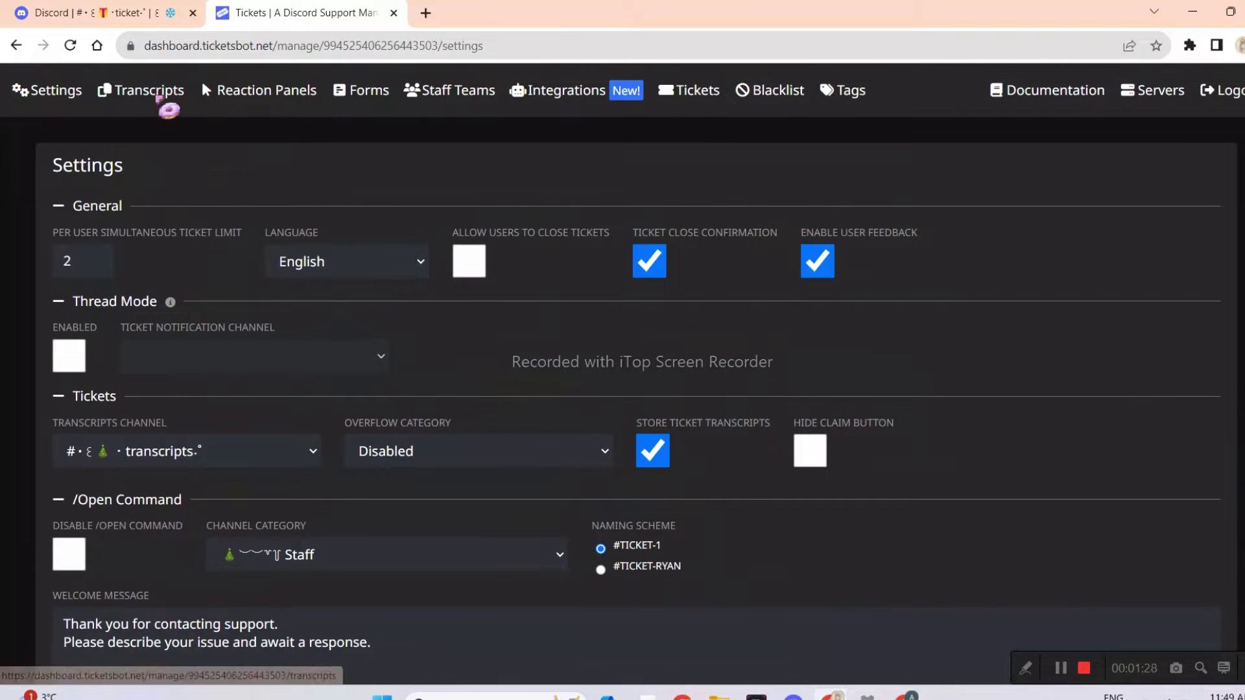
{"action": "left_click", "coordinate": [154, 97]}
{"action": "scroll", "coordinate": [517, 310], "scroll_direction": "down", "scroll_amount": 2}
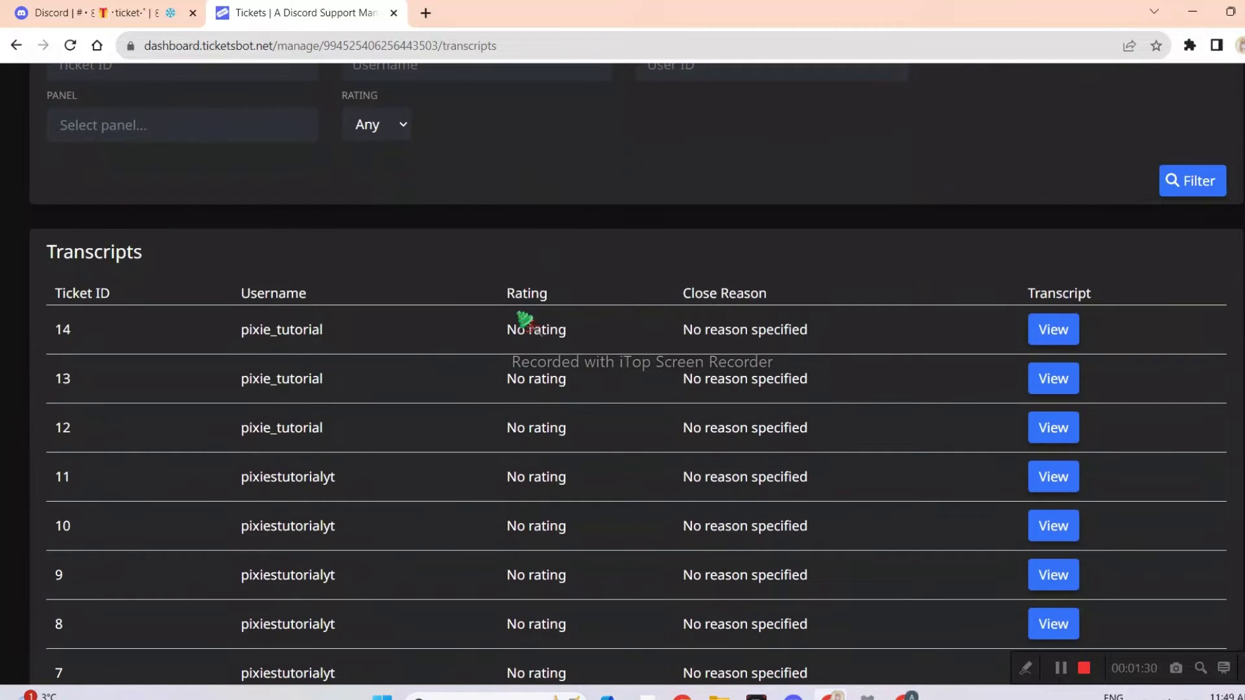
{"action": "scroll", "coordinate": [895, 320], "scroll_direction": "up", "scroll_amount": 2}
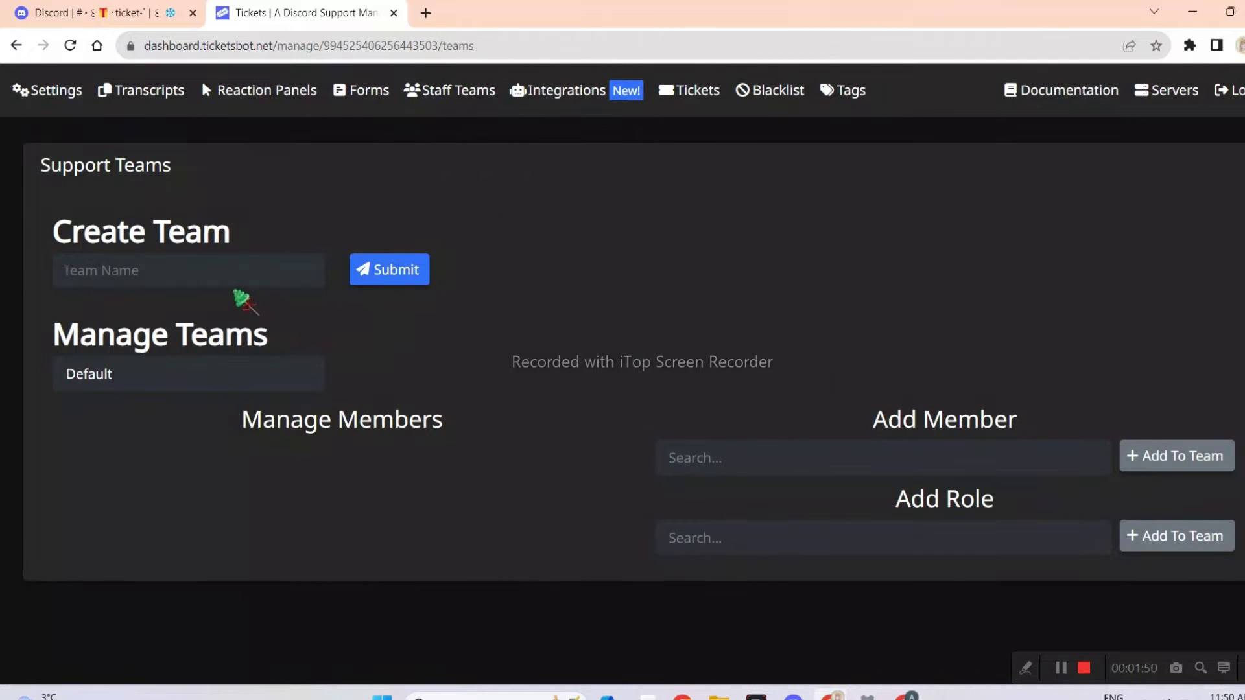
Step: Create a staff team named Support and dismiss the confirmation
{"action": "left_click", "coordinate": [234, 280]}
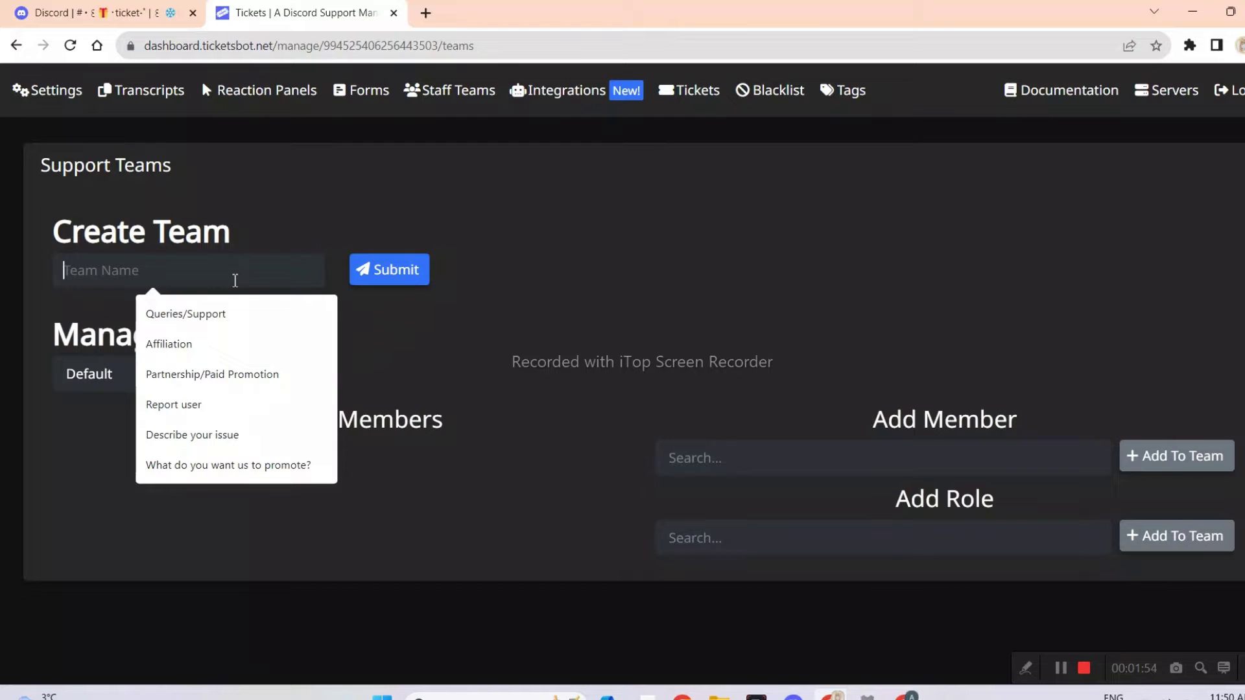
{"action": "type", "text": "q"}
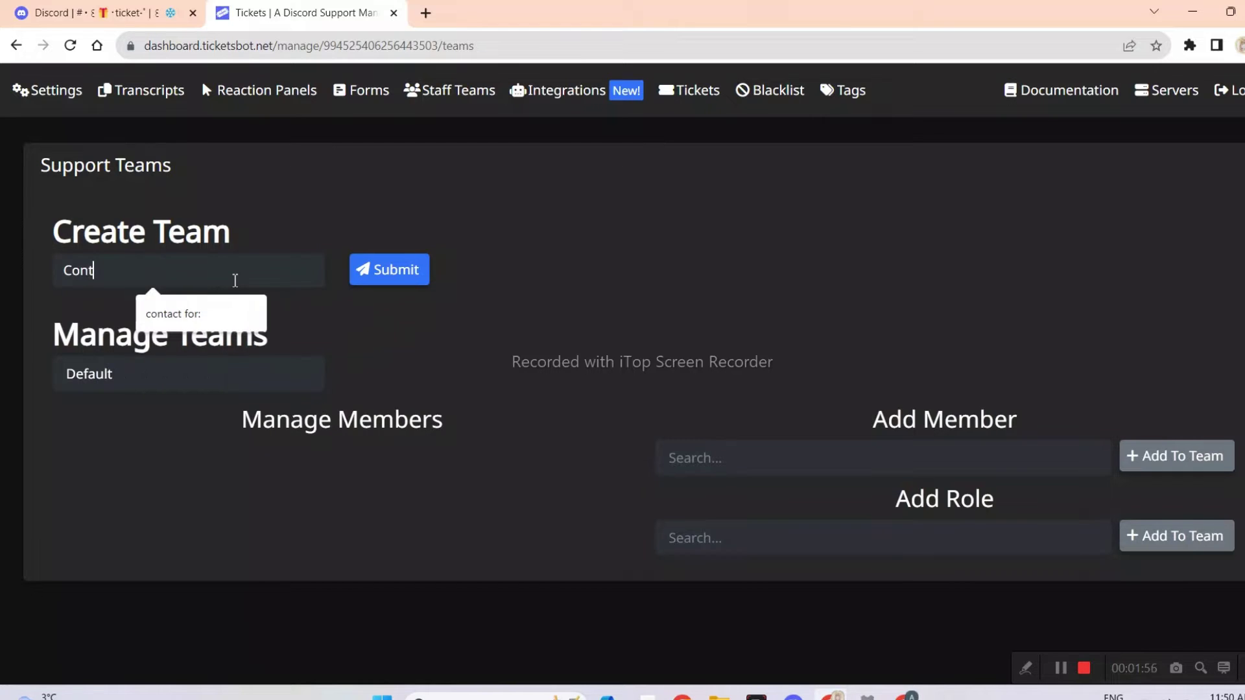
{"action": "key", "text": "BackSpace"}
{"action": "type", "text": "s"}
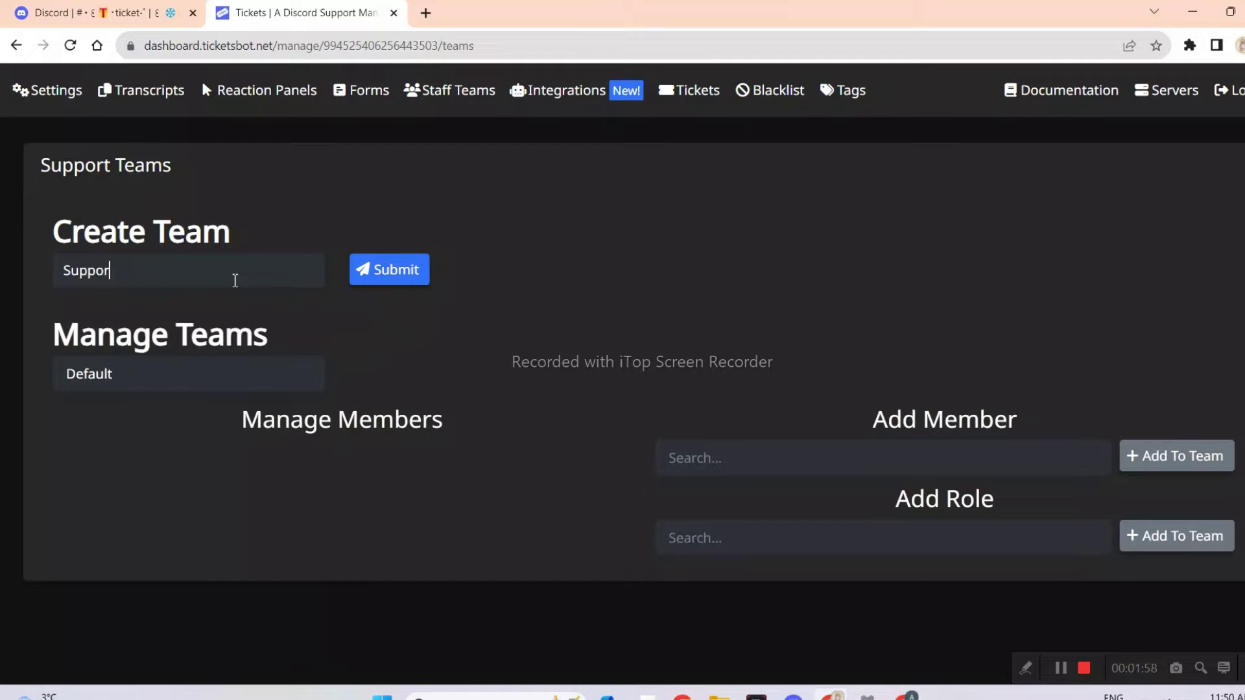
{"action": "left_click", "coordinate": [415, 276]}
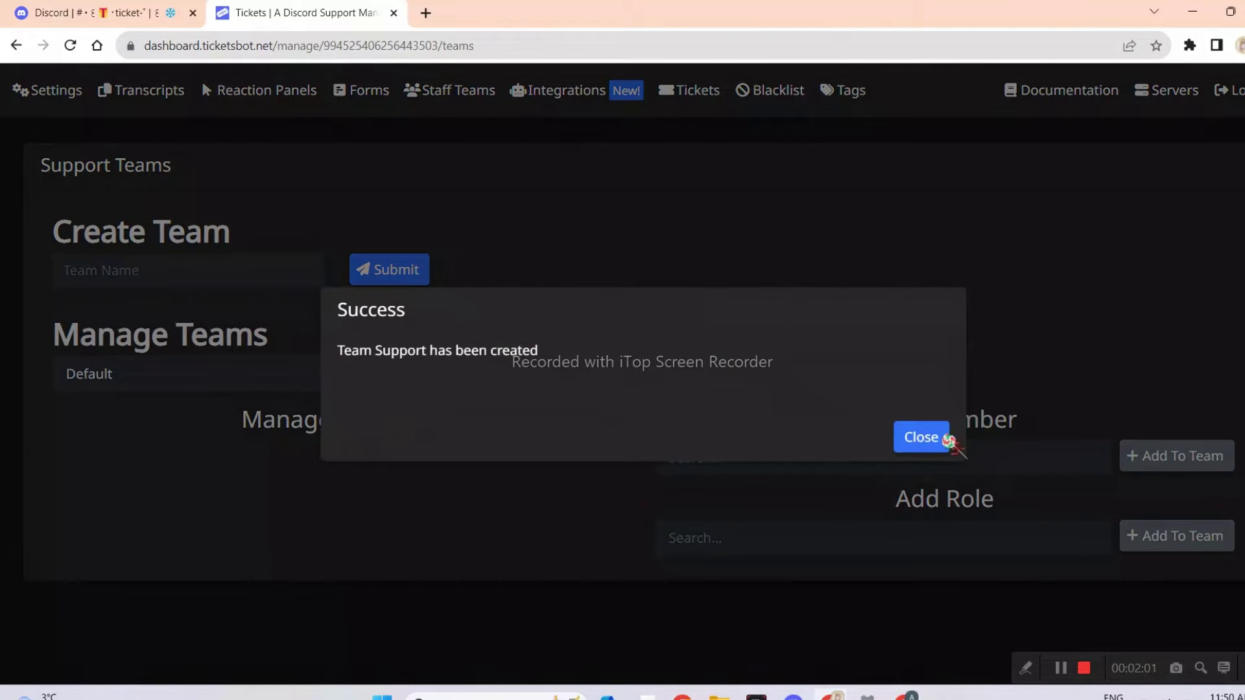
{"action": "left_click", "coordinate": [945, 439]}
Step: Select the Support team for managing and pick the Staff role as the role to add
{"action": "left_click", "coordinate": [309, 389]}
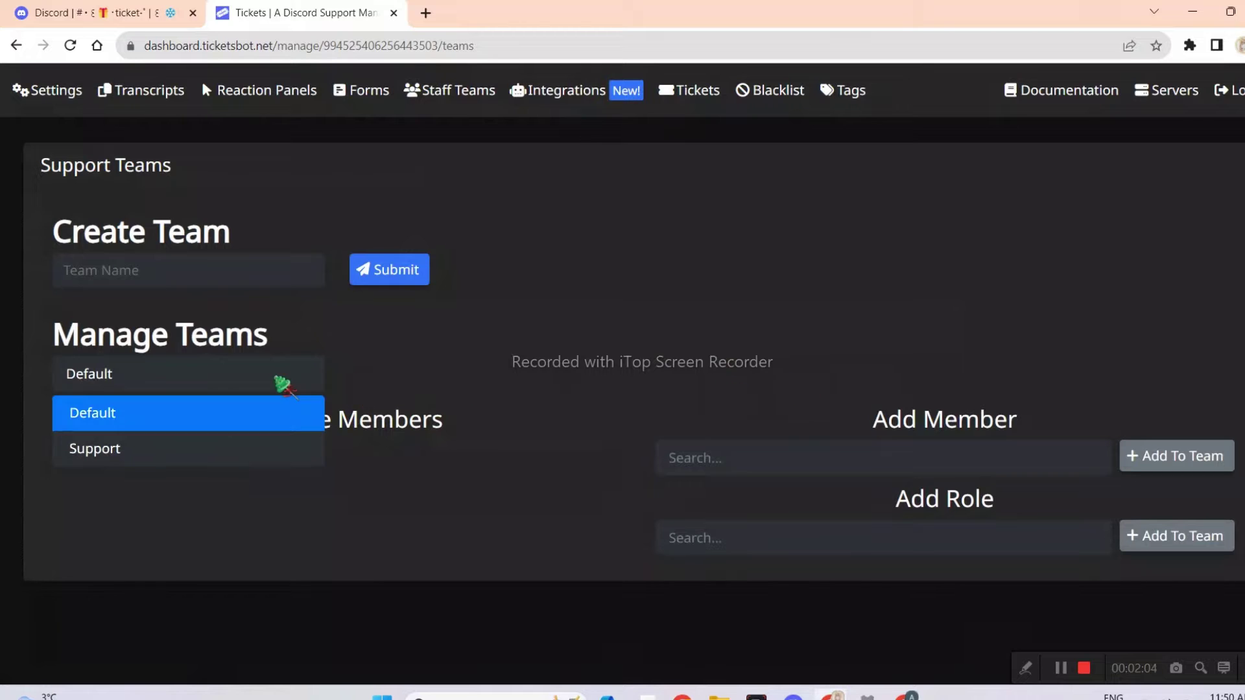
{"action": "left_click", "coordinate": [172, 458]}
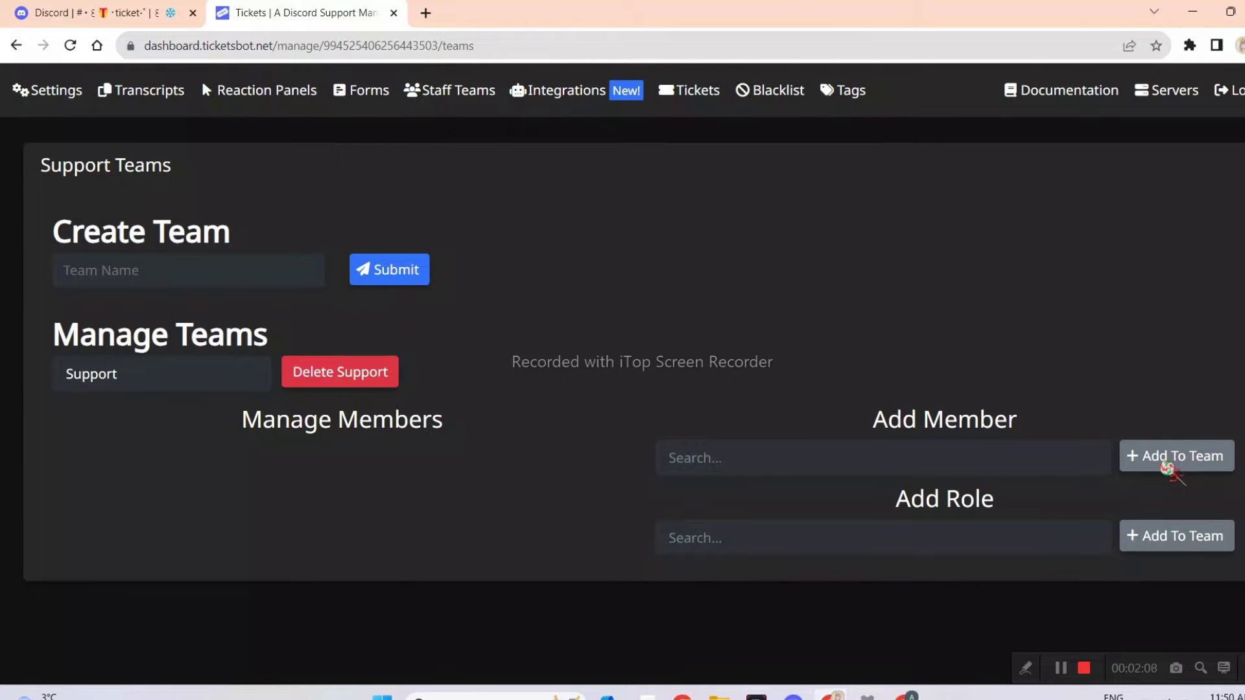
{"action": "left_click", "coordinate": [1028, 470]}
{"action": "left_click", "coordinate": [1190, 343]}
{"action": "left_click", "coordinate": [995, 533]}
{"action": "scroll", "coordinate": [891, 470], "scroll_direction": "down", "scroll_amount": 1}
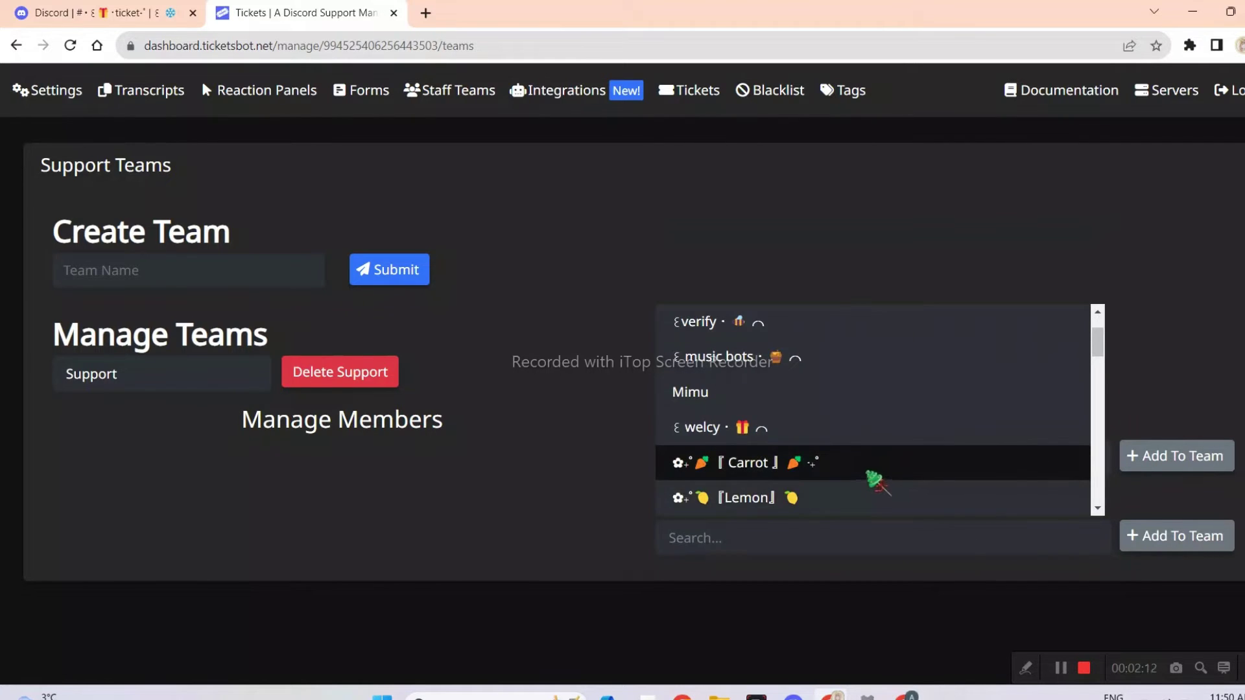
{"action": "type", "text": "s"}
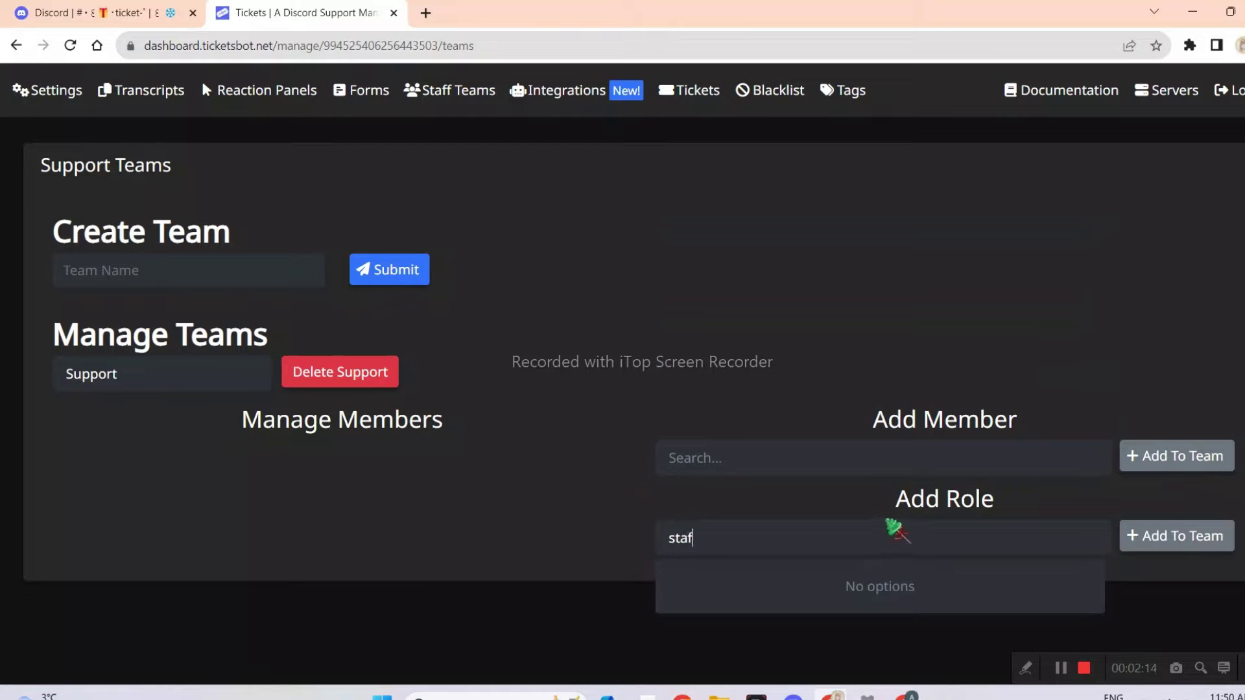
{"action": "key", "text": "BackSpace"}
{"action": "scroll", "coordinate": [924, 493], "scroll_direction": "down", "scroll_amount": 5}
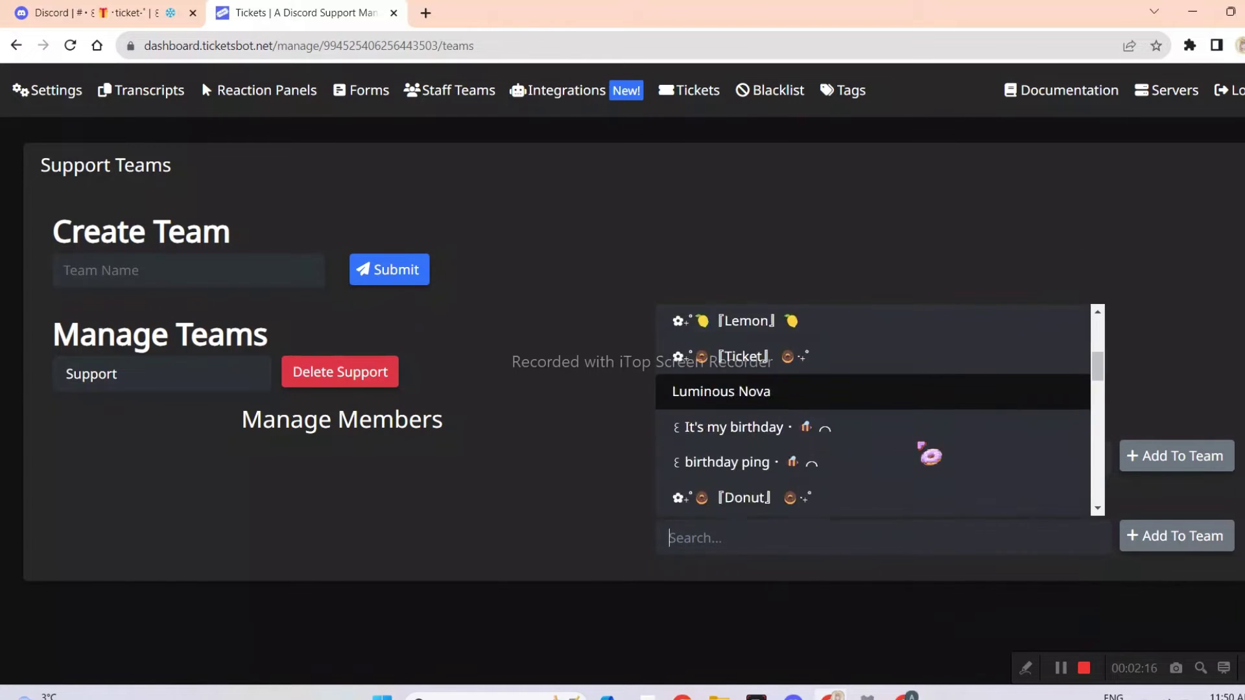
{"action": "scroll", "coordinate": [924, 444], "scroll_direction": "down", "scroll_amount": 5}
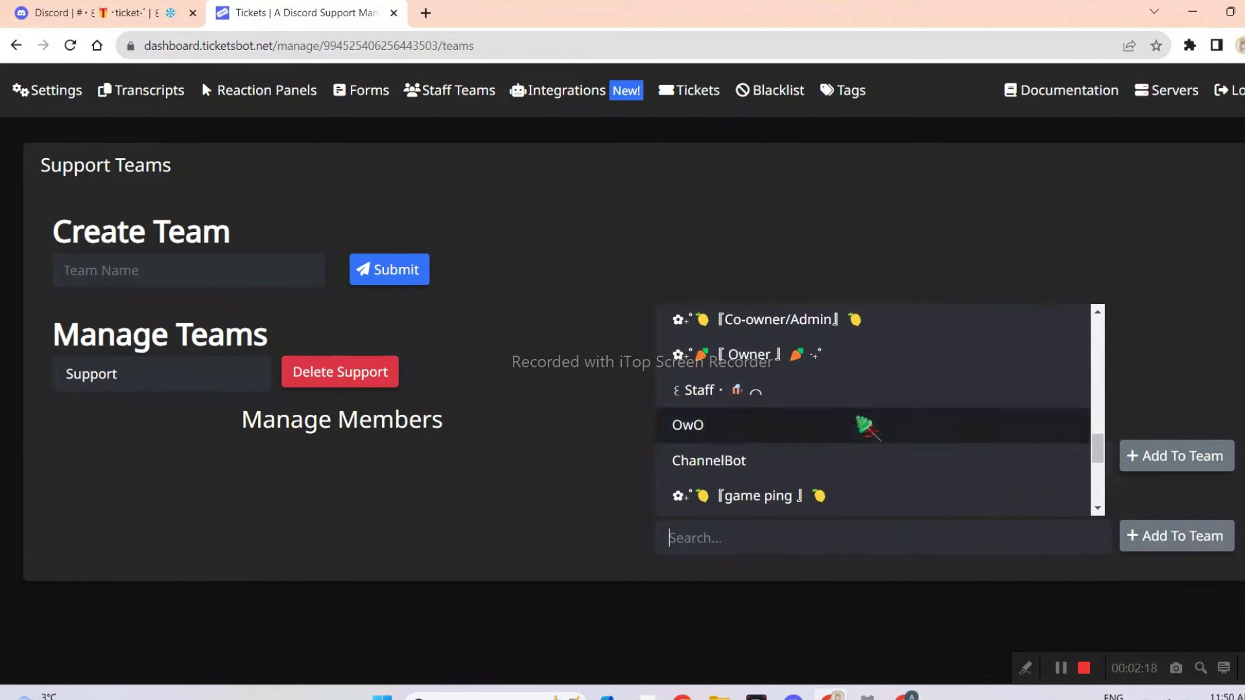
{"action": "left_click", "coordinate": [774, 393]}
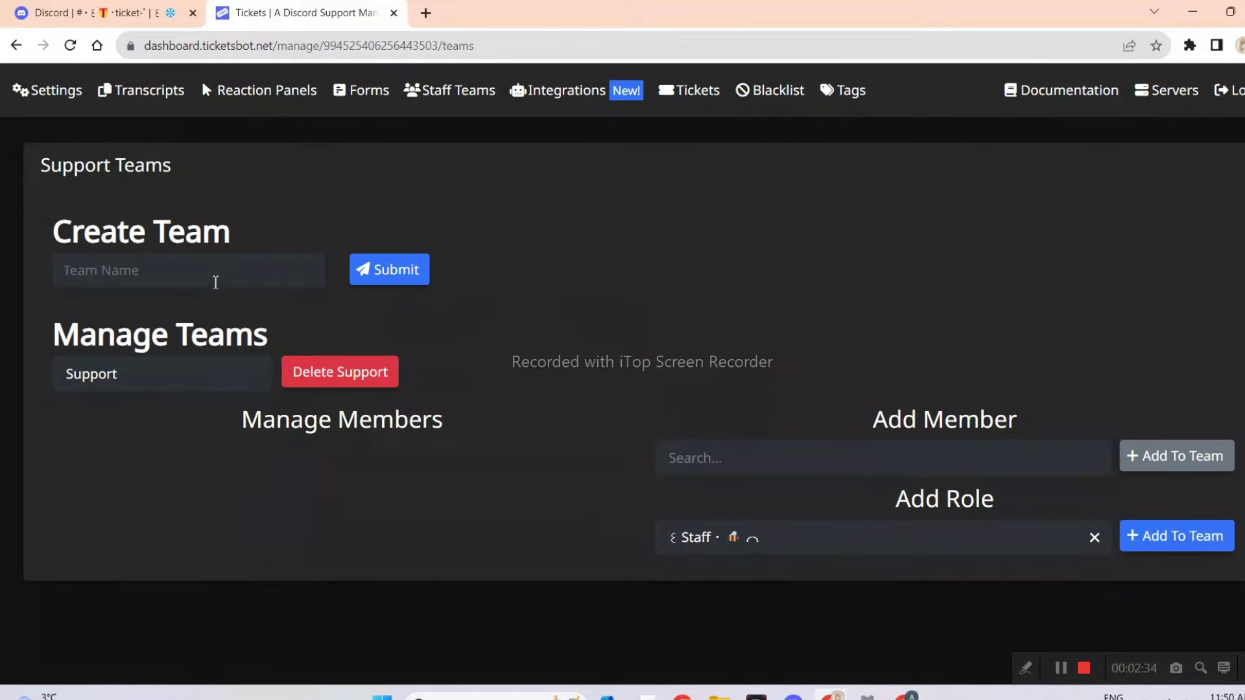
Step: Open the Tickets page to view the list of open tickets
{"action": "left_click", "coordinate": [216, 279]}
{"action": "left_click", "coordinate": [641, 310]}
{"action": "left_click", "coordinate": [700, 104]}
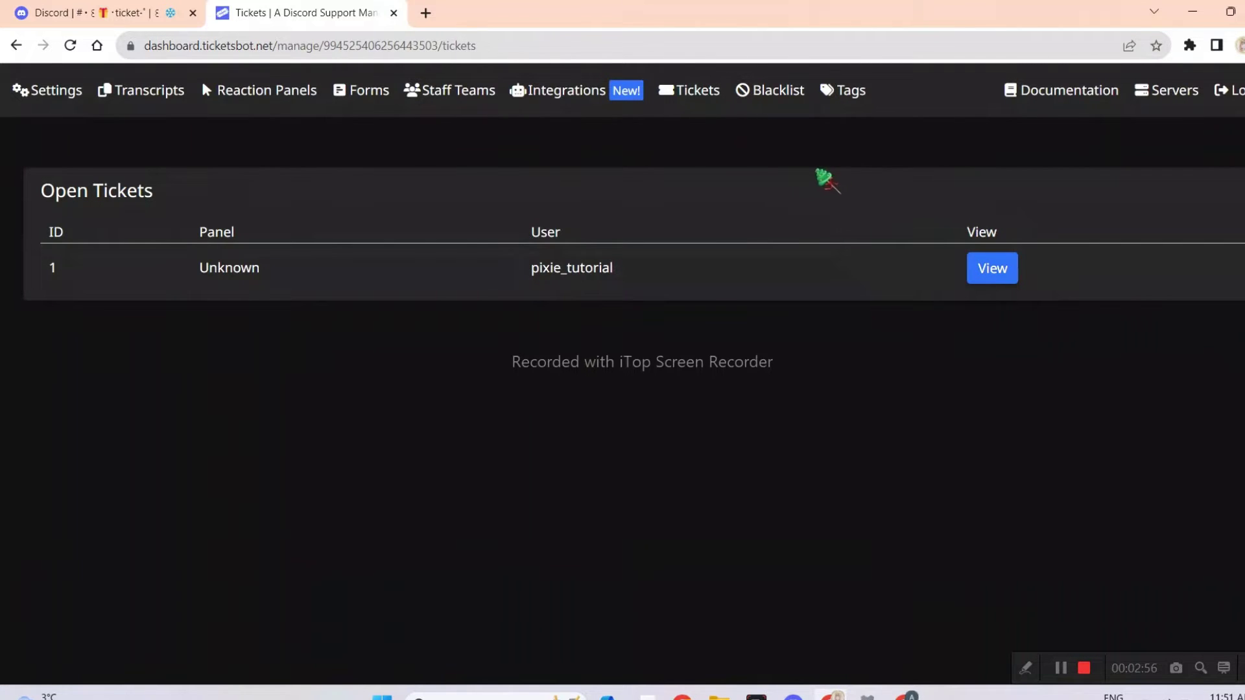
Step: Open the Blacklist page and examine the options for blacklisting a role, without adding one
{"action": "left_click", "coordinate": [778, 96]}
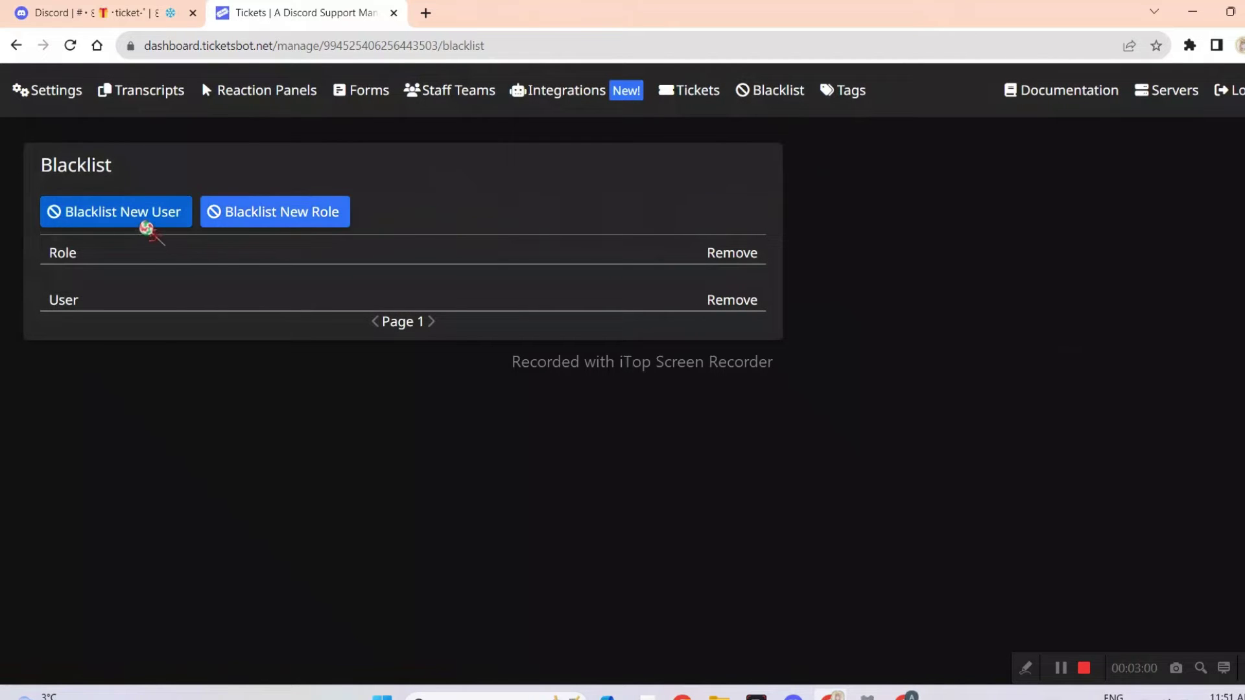
{"action": "left_click", "coordinate": [255, 216]}
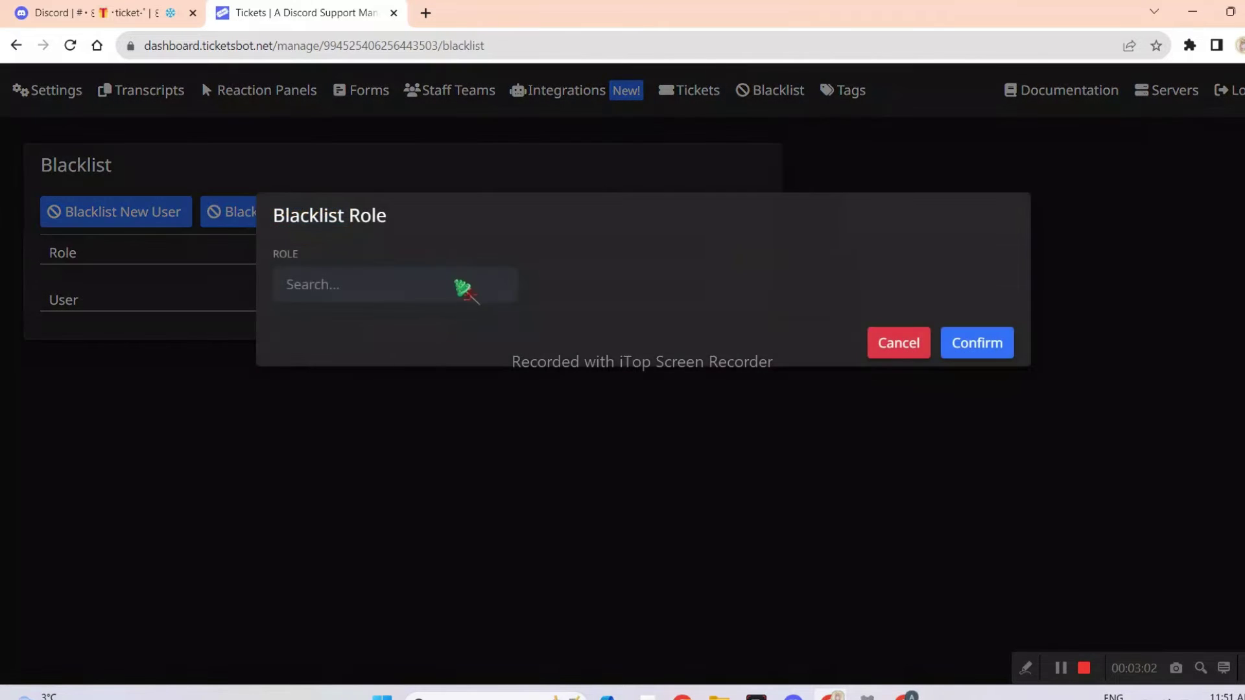
{"action": "left_click", "coordinate": [459, 287]}
{"action": "scroll", "coordinate": [478, 436], "scroll_direction": "down", "scroll_amount": 3}
{"action": "left_click", "coordinate": [665, 457]}
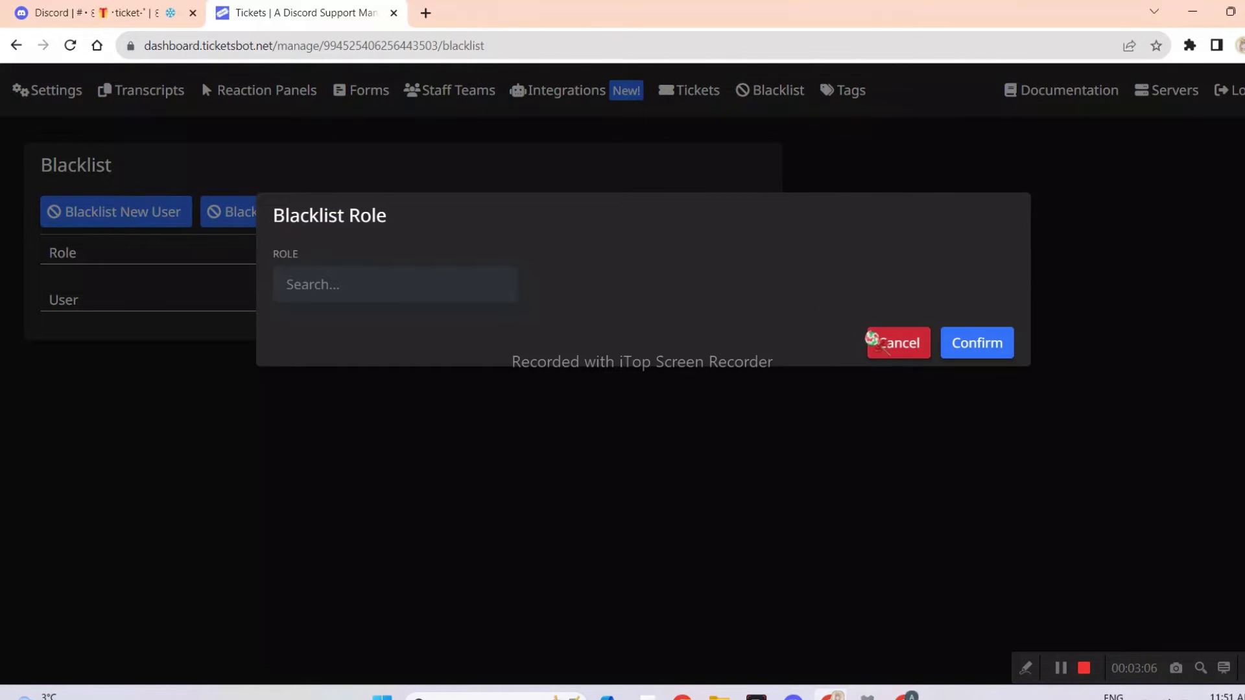
{"action": "left_click", "coordinate": [872, 339]}
Step: Look at the dialogs for blacklisting a user and a role without adding either, and view the Tags page
{"action": "left_click", "coordinate": [164, 217]}
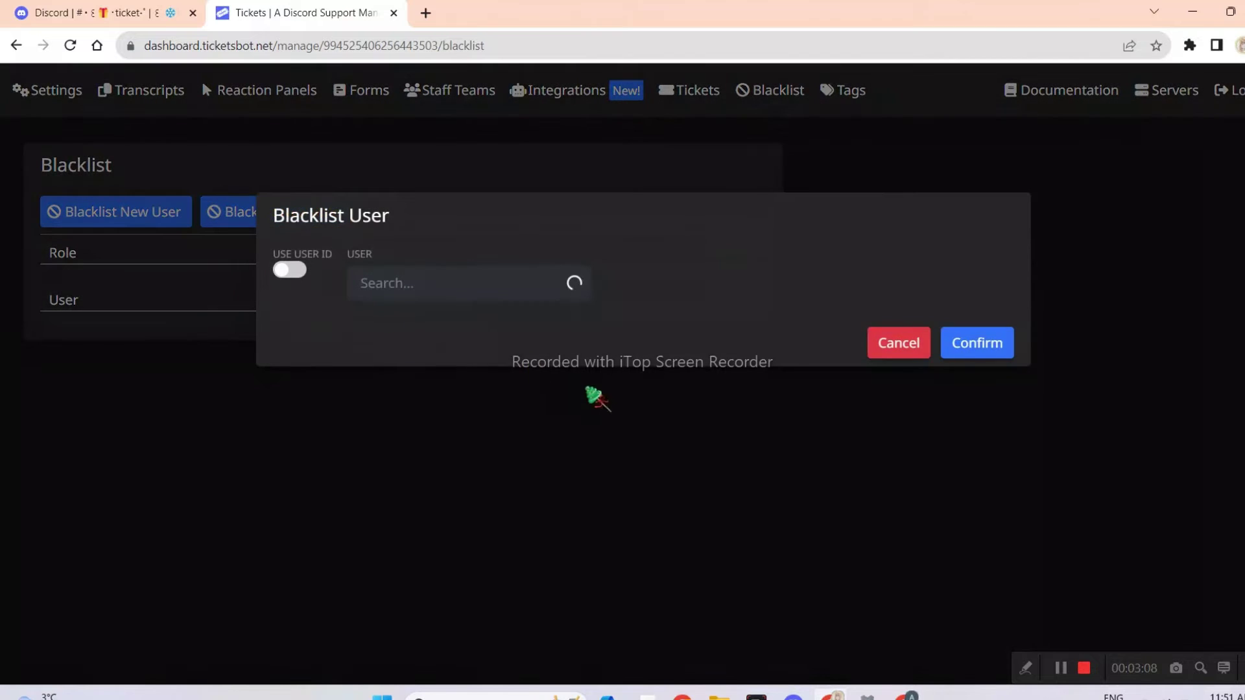
{"action": "left_click", "coordinate": [899, 343]}
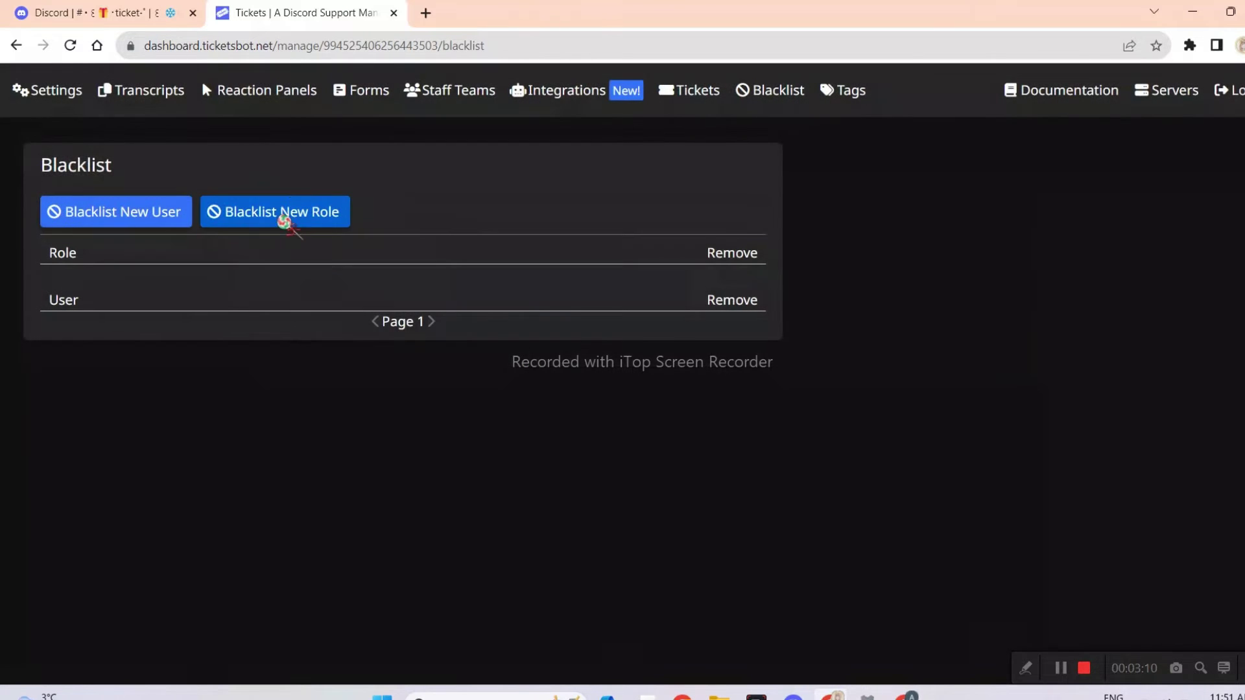
{"action": "left_click", "coordinate": [286, 222]}
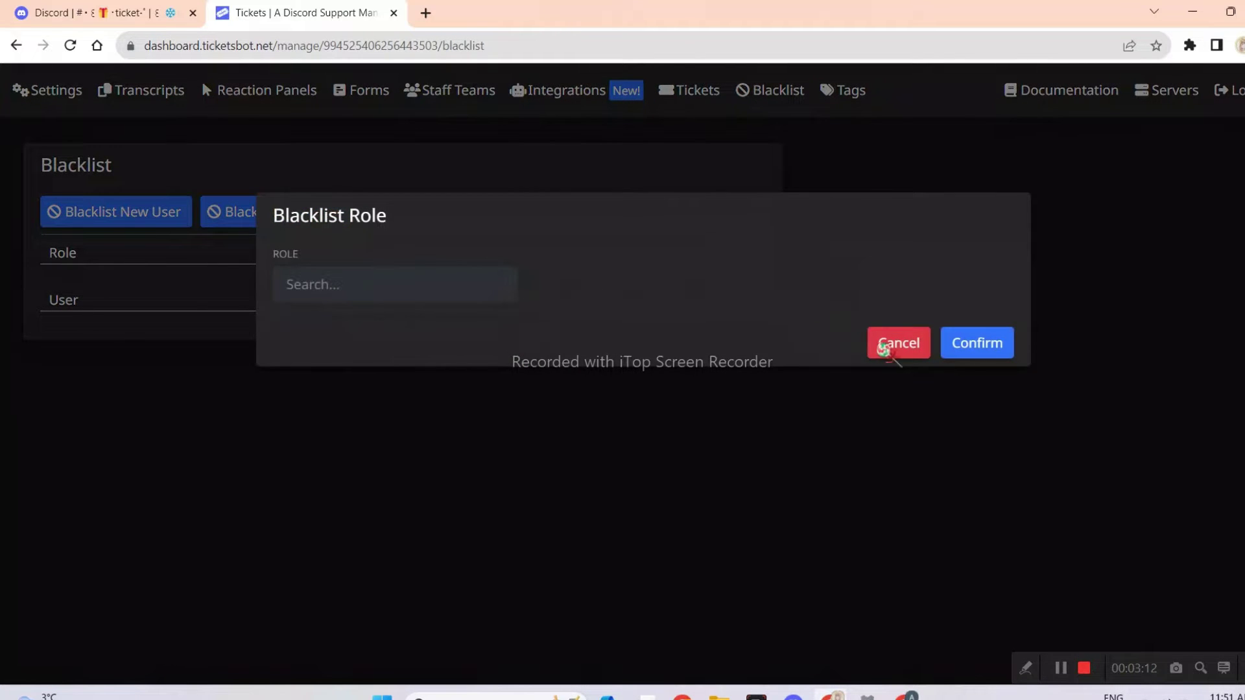
{"action": "left_click", "coordinate": [887, 346]}
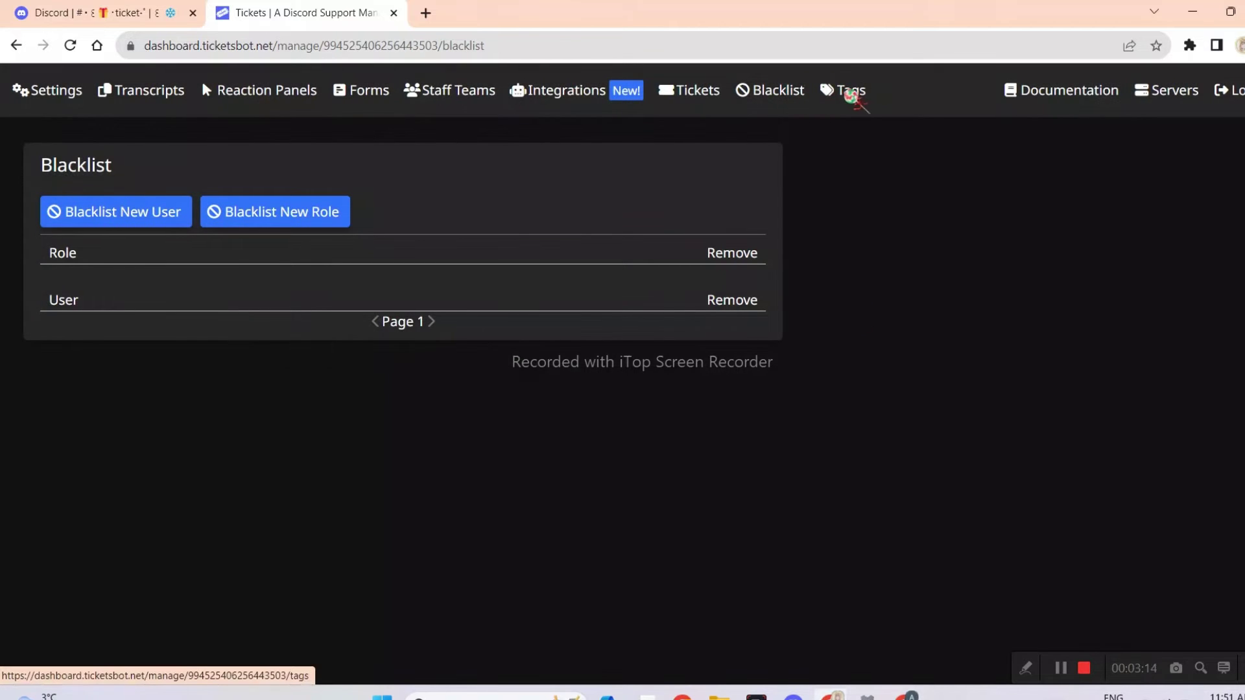
{"action": "left_click", "coordinate": [848, 92]}
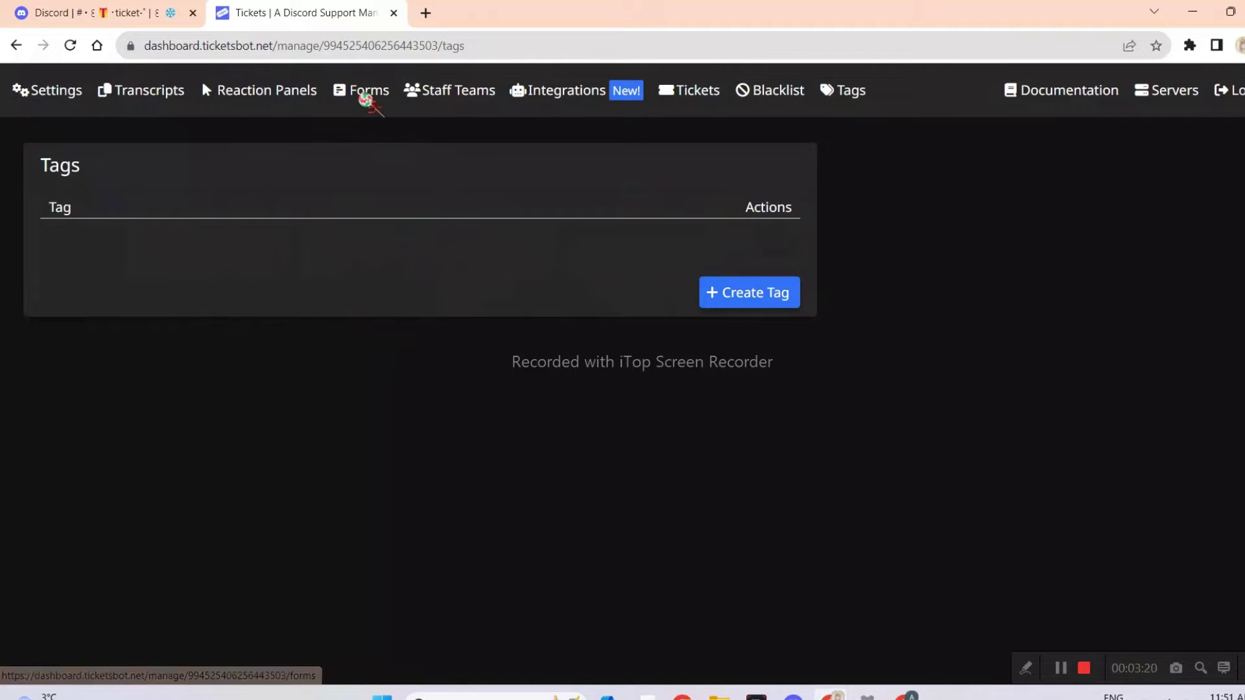
Step: Create a new form titled Queries/Support on the Forms page and dismiss the confirmation
{"action": "left_click", "coordinate": [362, 90]}
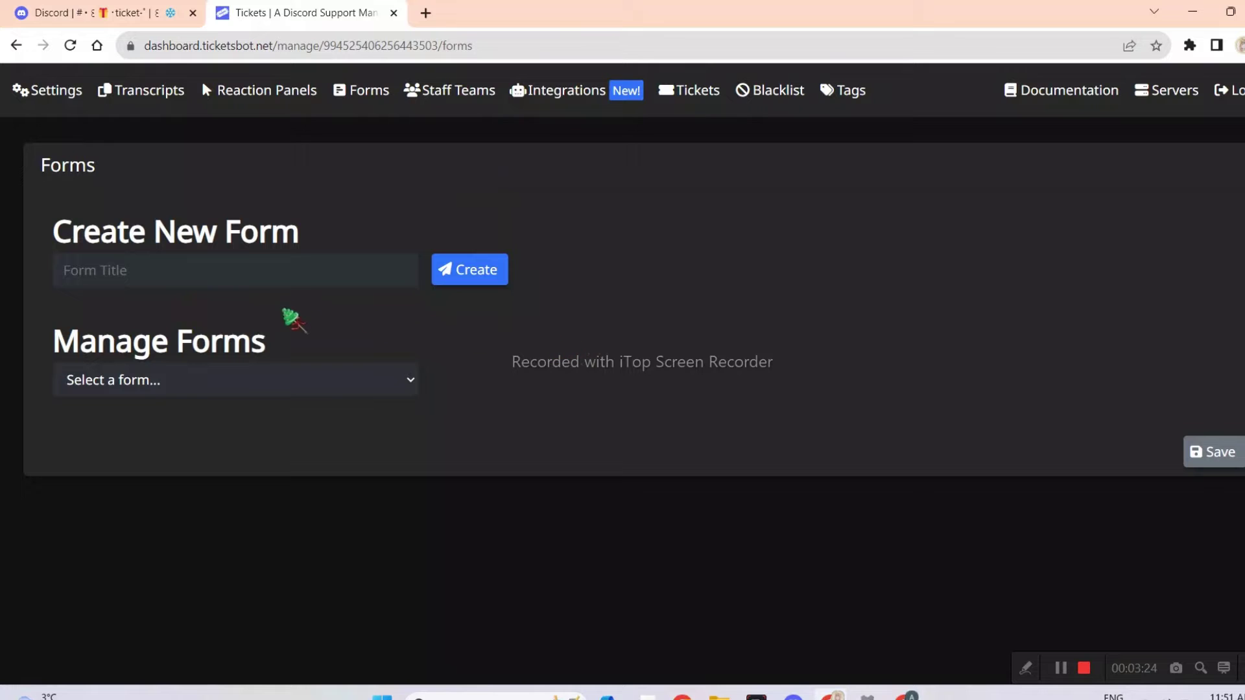
{"action": "left_click", "coordinate": [266, 277]}
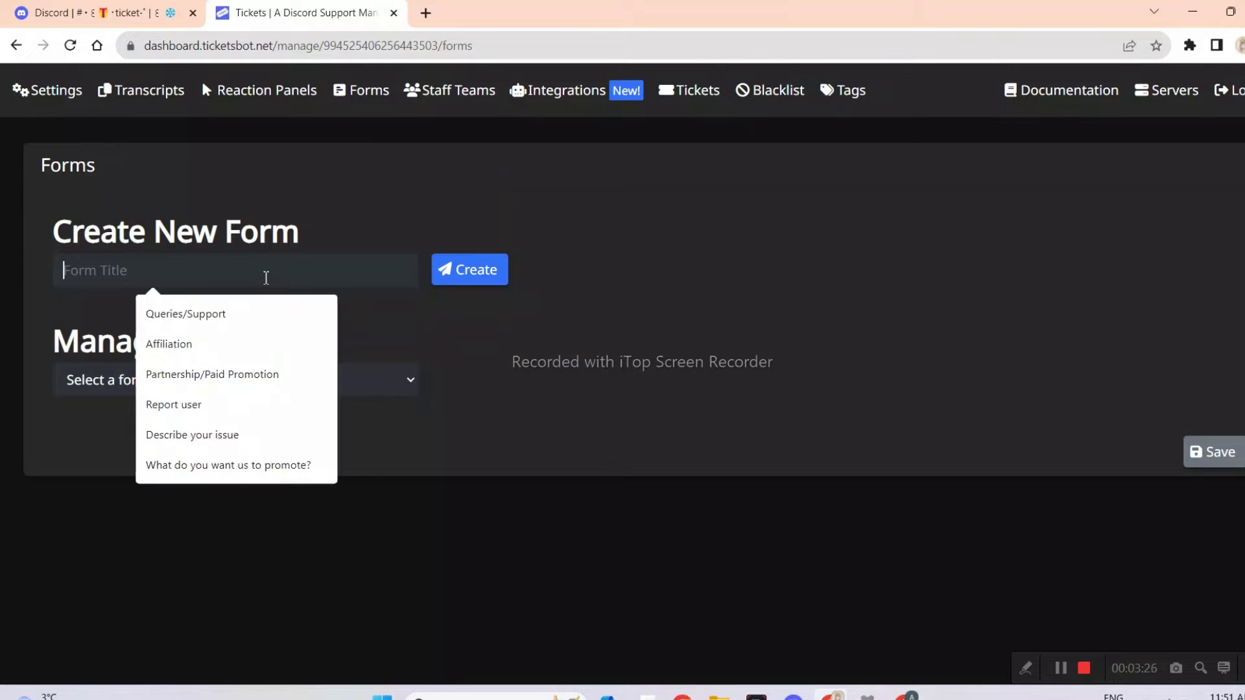
{"action": "left_click", "coordinate": [264, 315]}
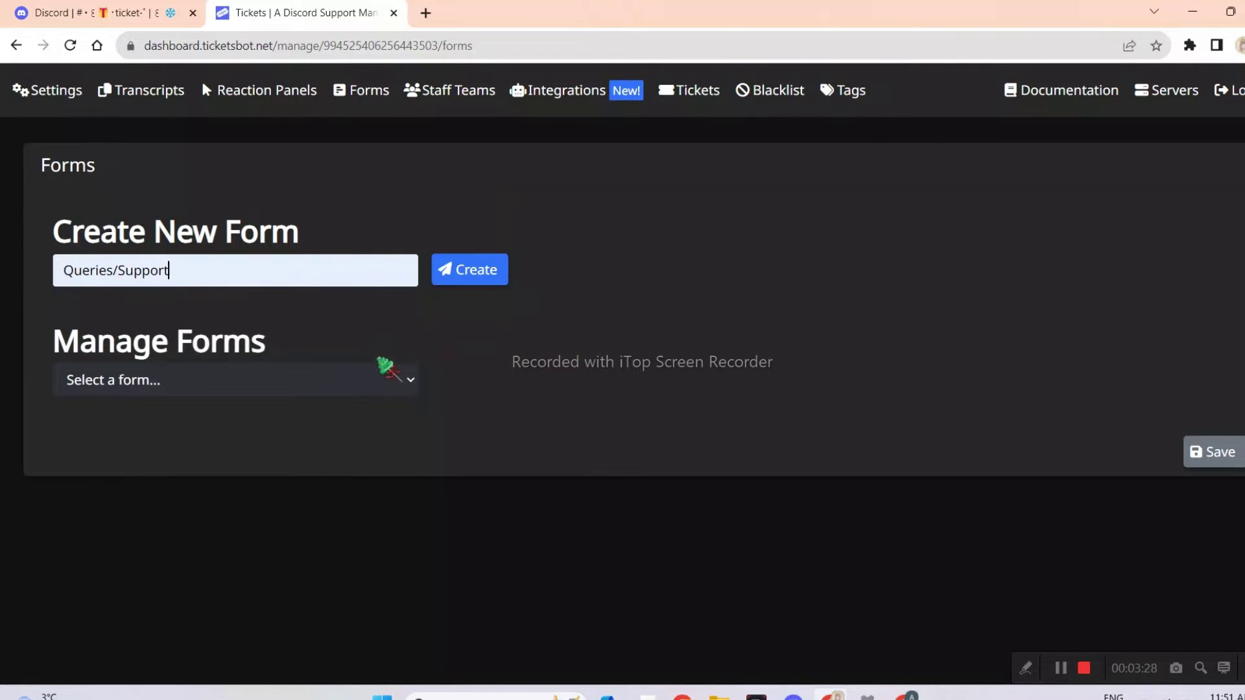
{"action": "left_click", "coordinate": [381, 368]}
{"action": "left_click", "coordinate": [479, 316]}
{"action": "left_click", "coordinate": [476, 280]}
{"action": "left_click", "coordinate": [927, 447]}
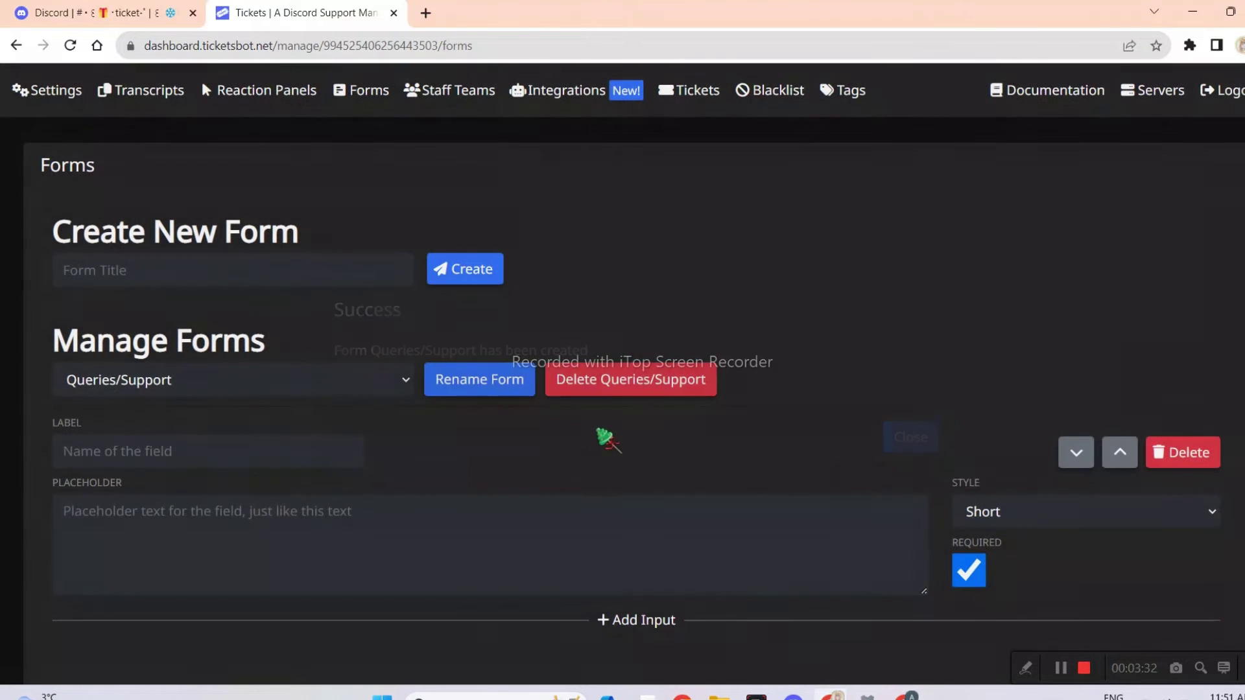
Step: Label the form's first field Queries/Support and give it the placeholder text "Please state your query"
{"action": "scroll", "coordinate": [245, 426], "scroll_direction": "down", "scroll_amount": 1}
{"action": "left_click", "coordinate": [211, 402]}
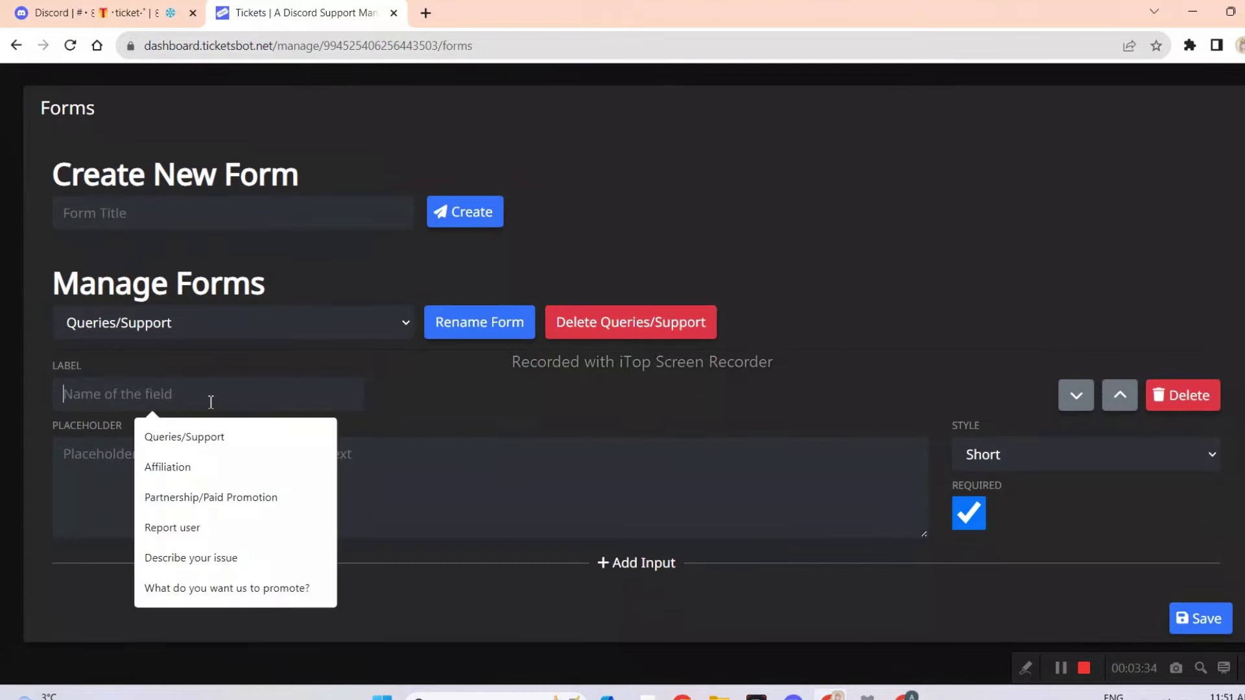
{"action": "left_click", "coordinate": [232, 438]}
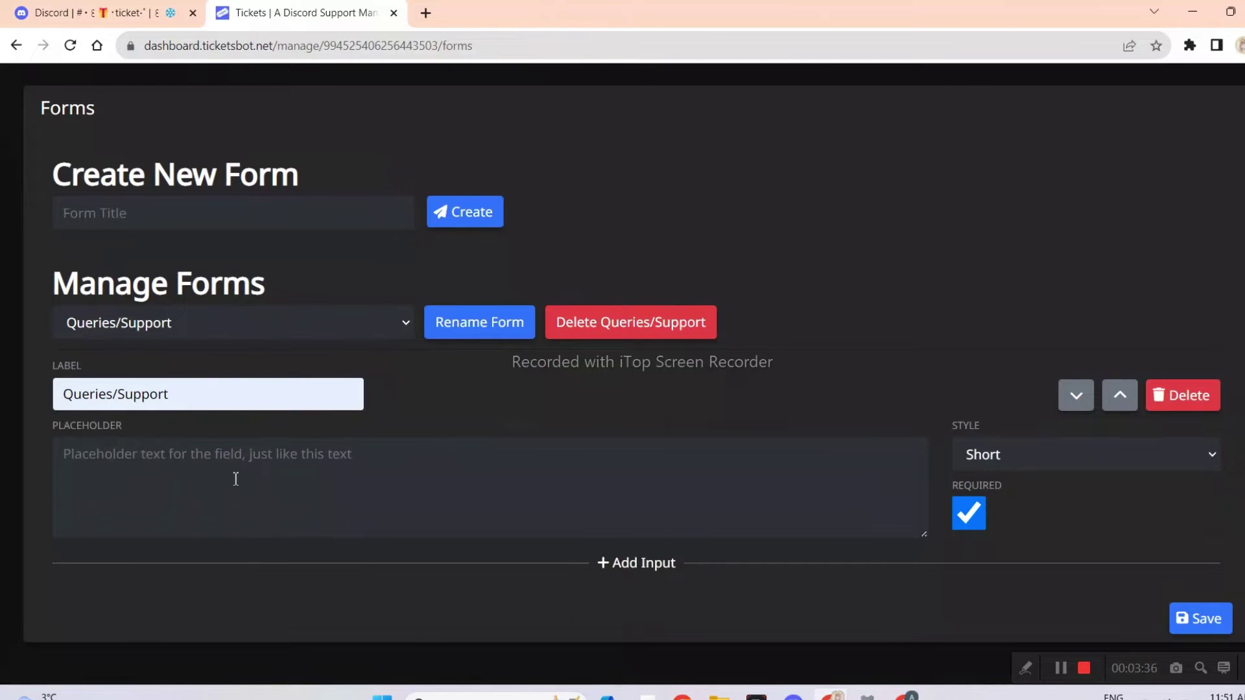
{"action": "type", "text": "Pleas"}
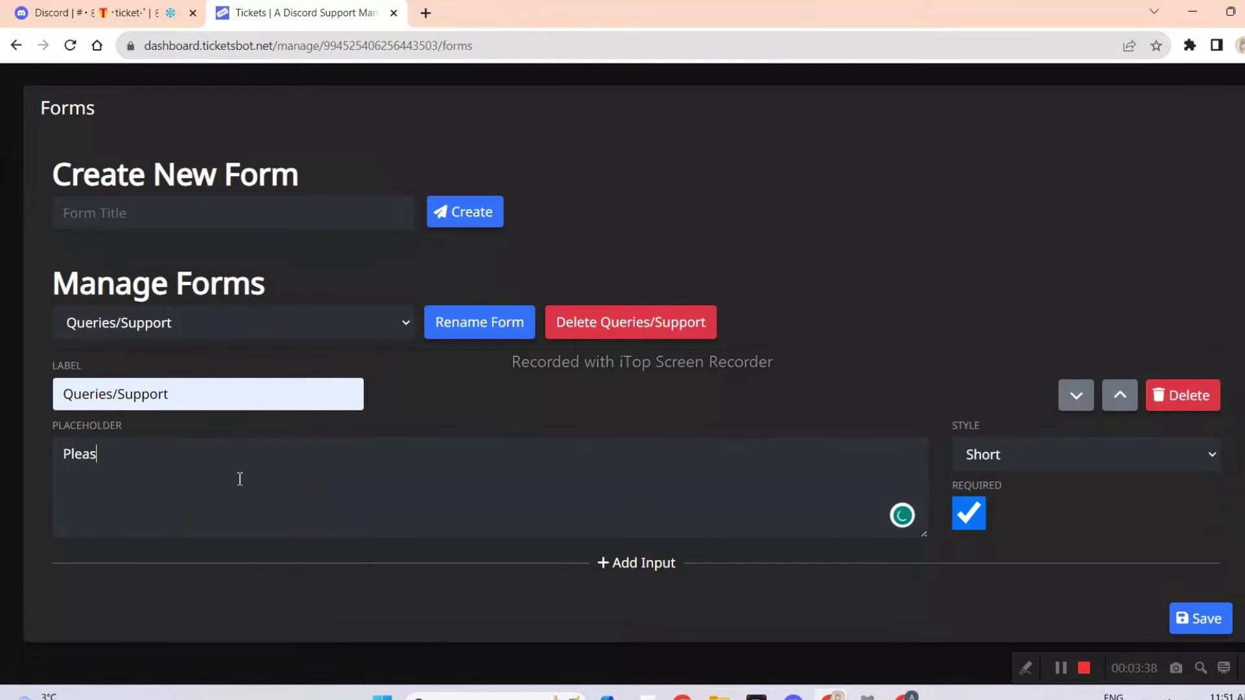
{"action": "type", "text": "e state your query"}
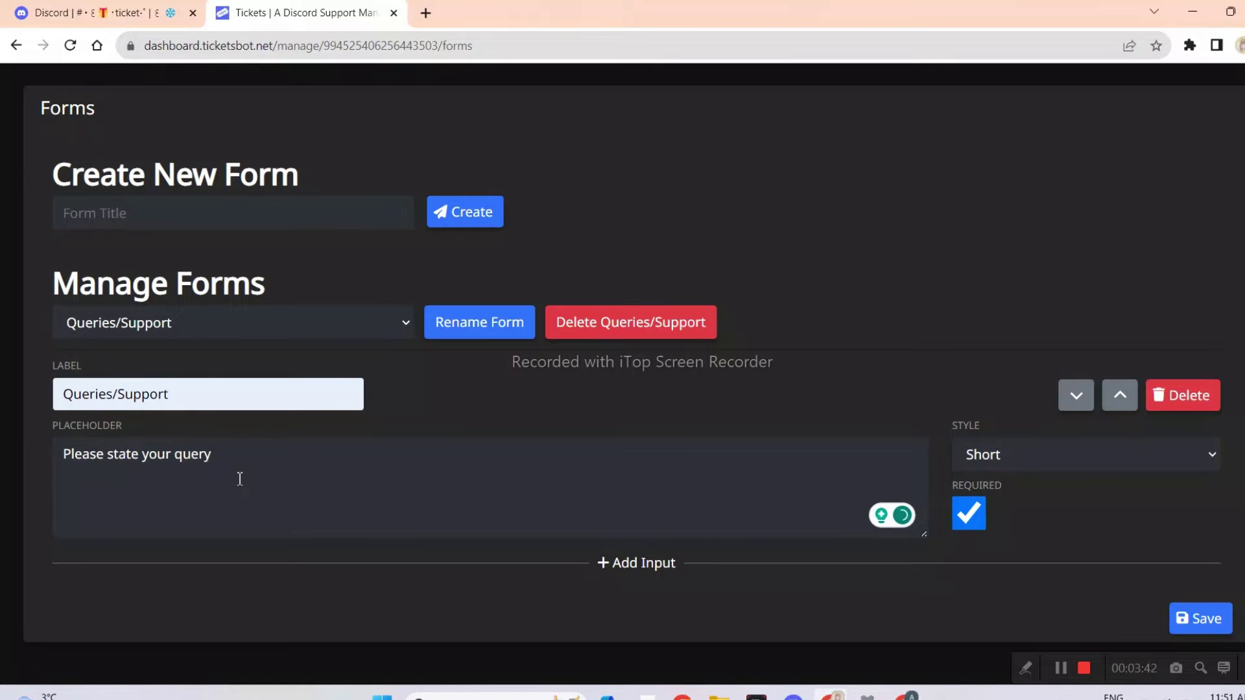
Step: Set the Queries/Support field's style to Paragraph, save the form and dismiss the confirmation
{"action": "left_click", "coordinate": [1118, 459]}
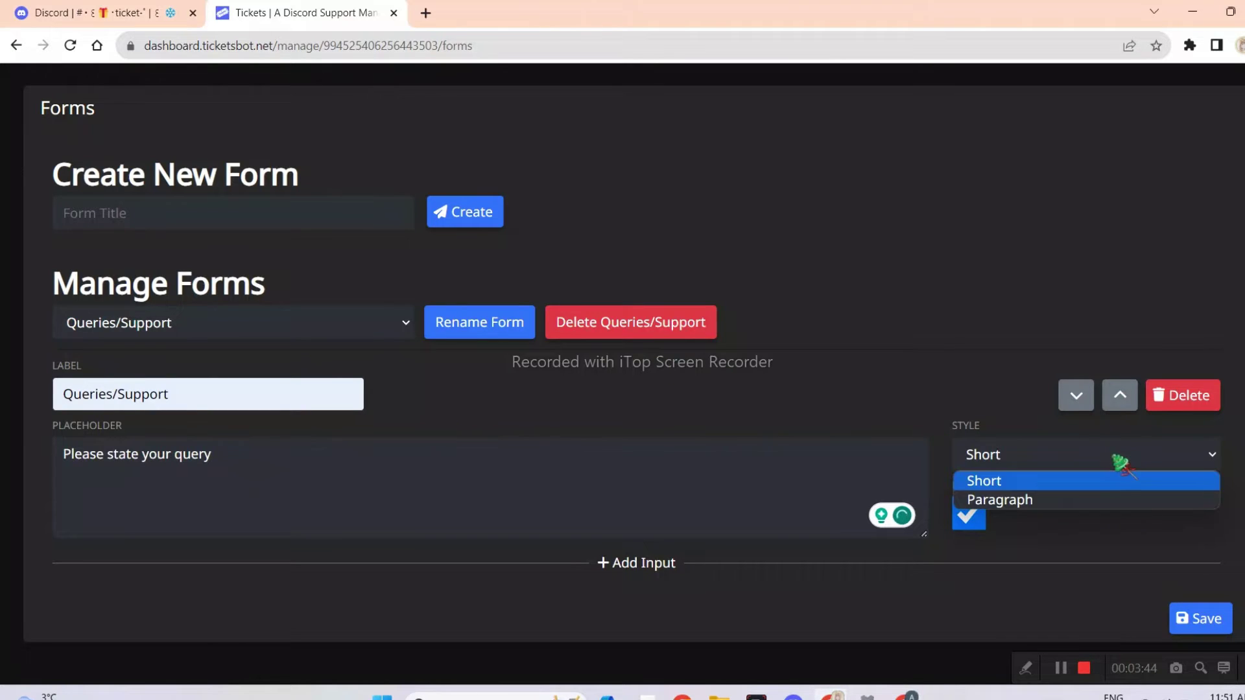
{"action": "left_click", "coordinate": [1086, 505]}
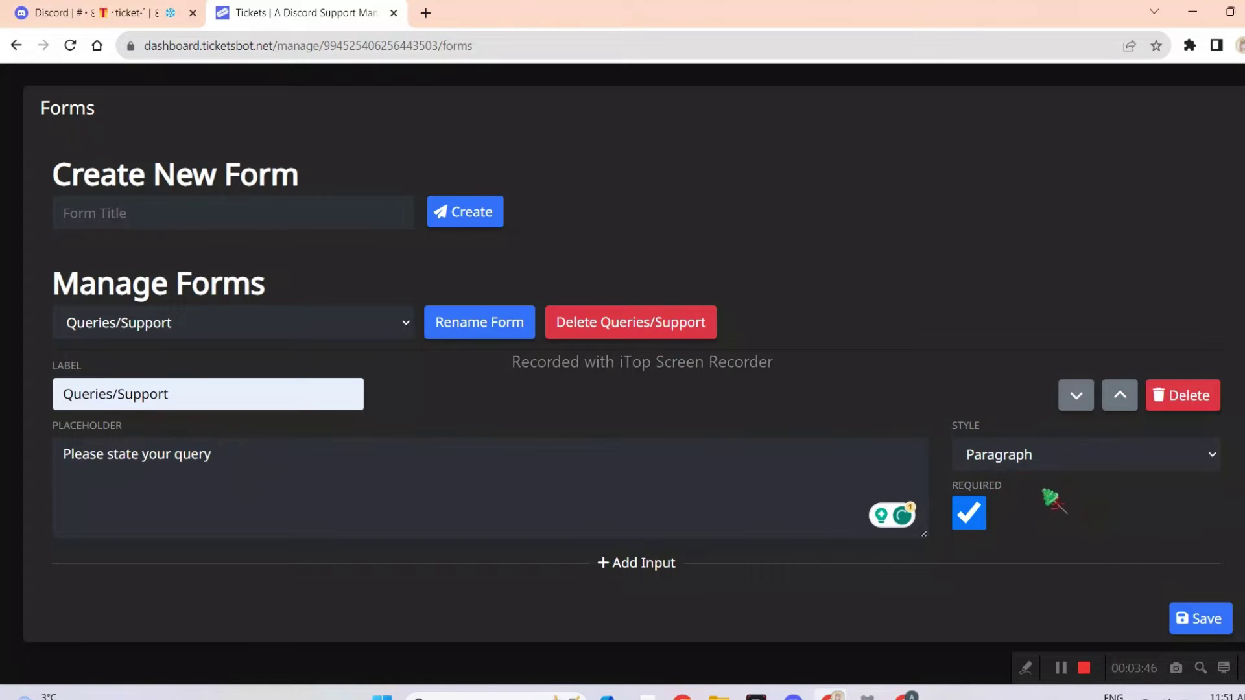
{"action": "left_click", "coordinate": [1219, 621]}
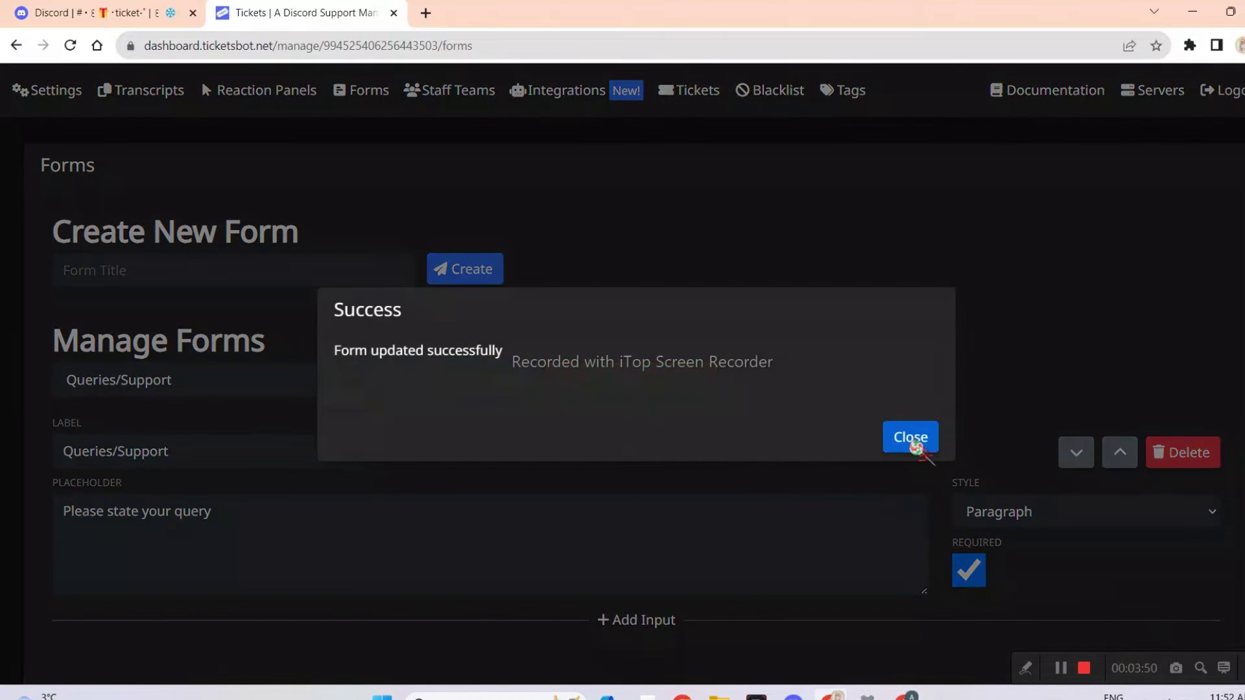
{"action": "left_click", "coordinate": [910, 437]}
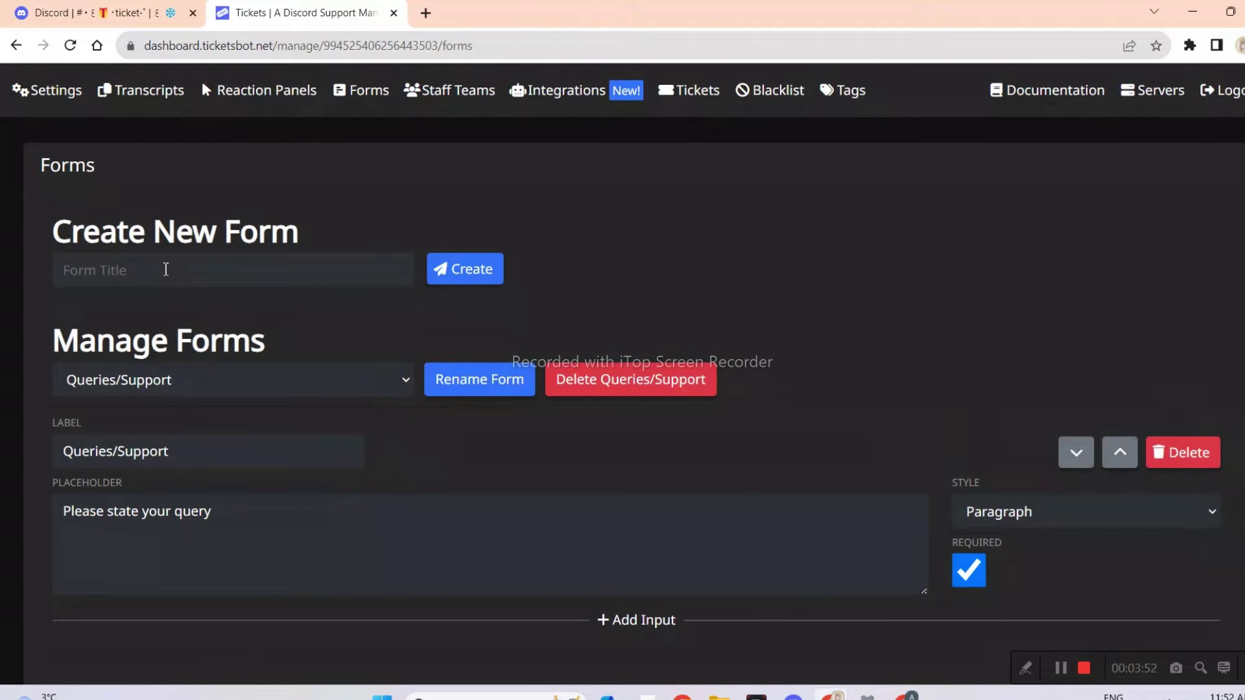
Step: Create another form titled Report user and dismiss the confirmation
{"action": "left_click", "coordinate": [165, 269]}
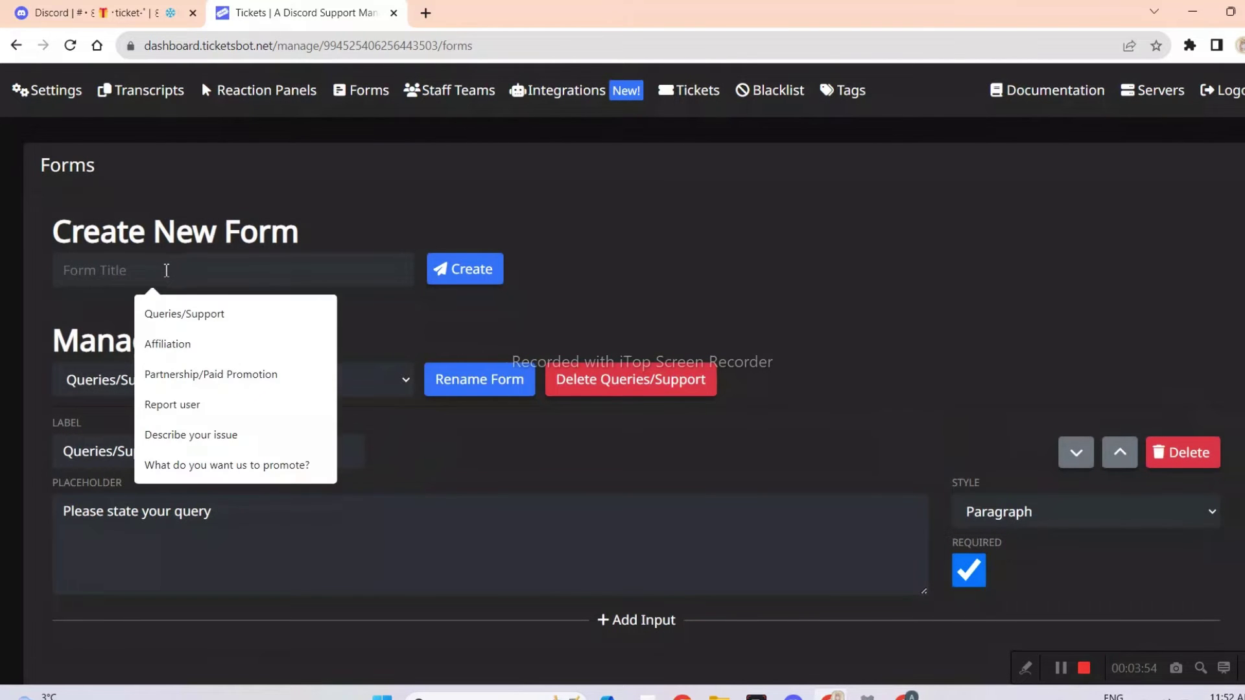
{"action": "left_click", "coordinate": [203, 406]}
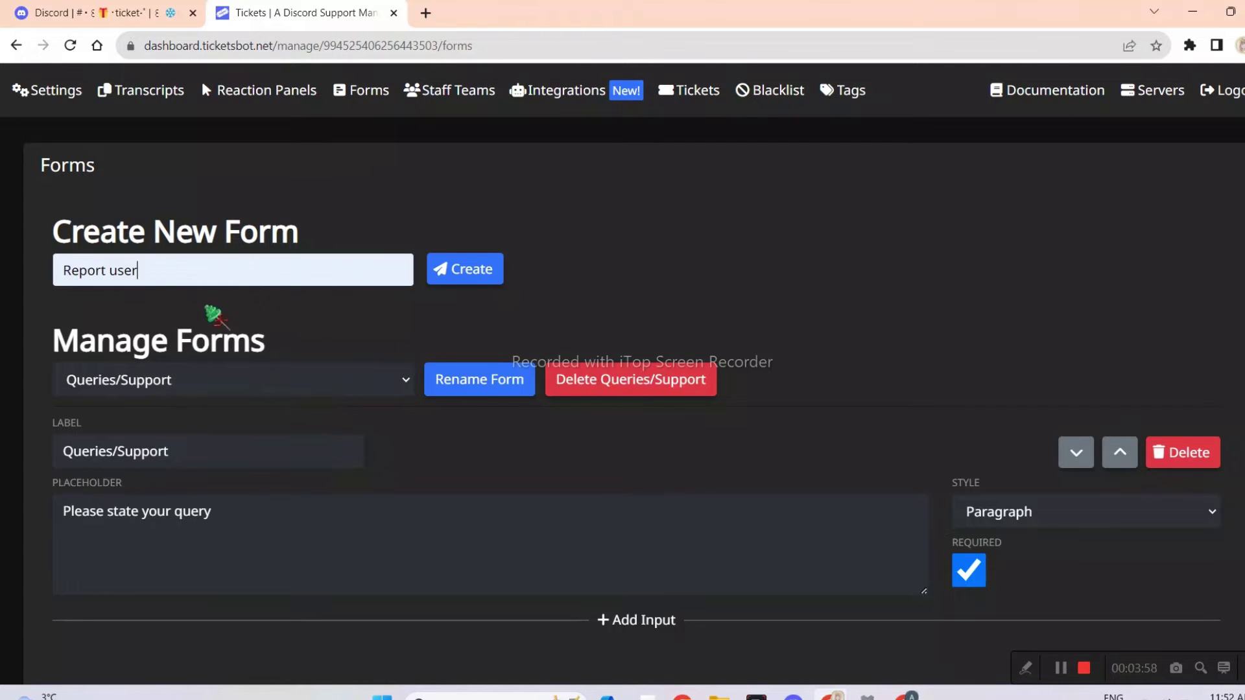
{"action": "left_click", "coordinate": [462, 272]}
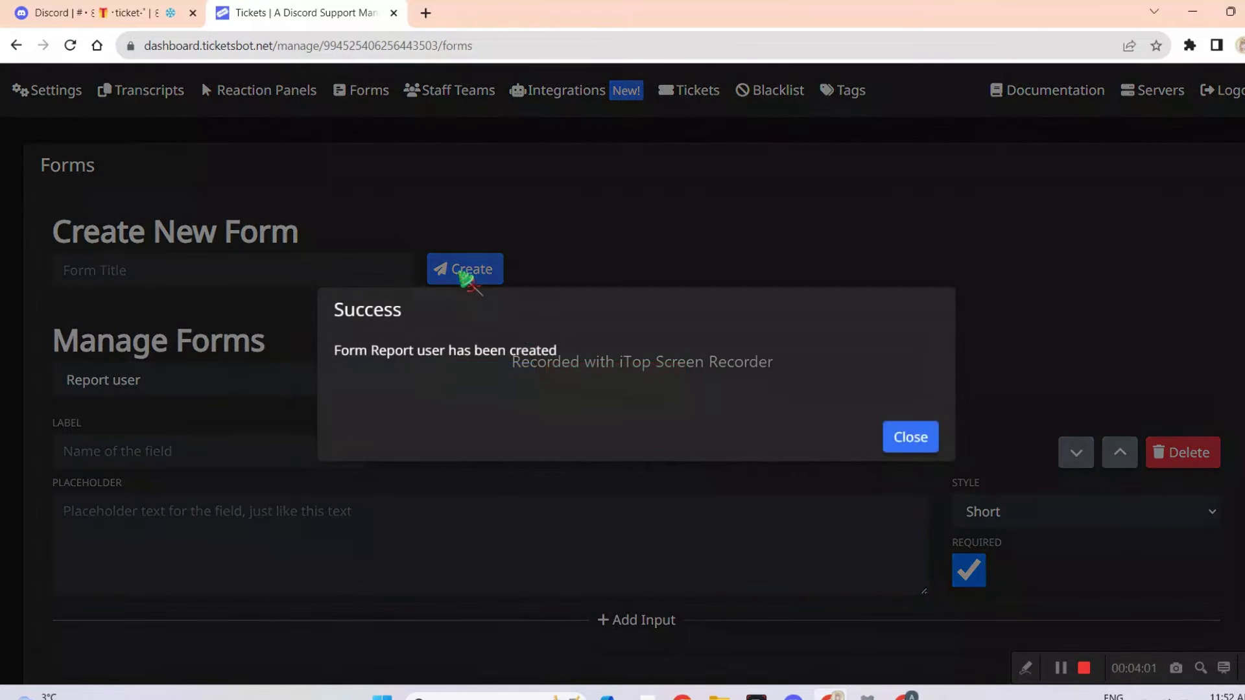
{"action": "left_click", "coordinate": [929, 437]}
Step: Label the Report user form's first field "Username of the reported user", save the form and dismiss the confirmation
{"action": "left_click", "coordinate": [179, 461]}
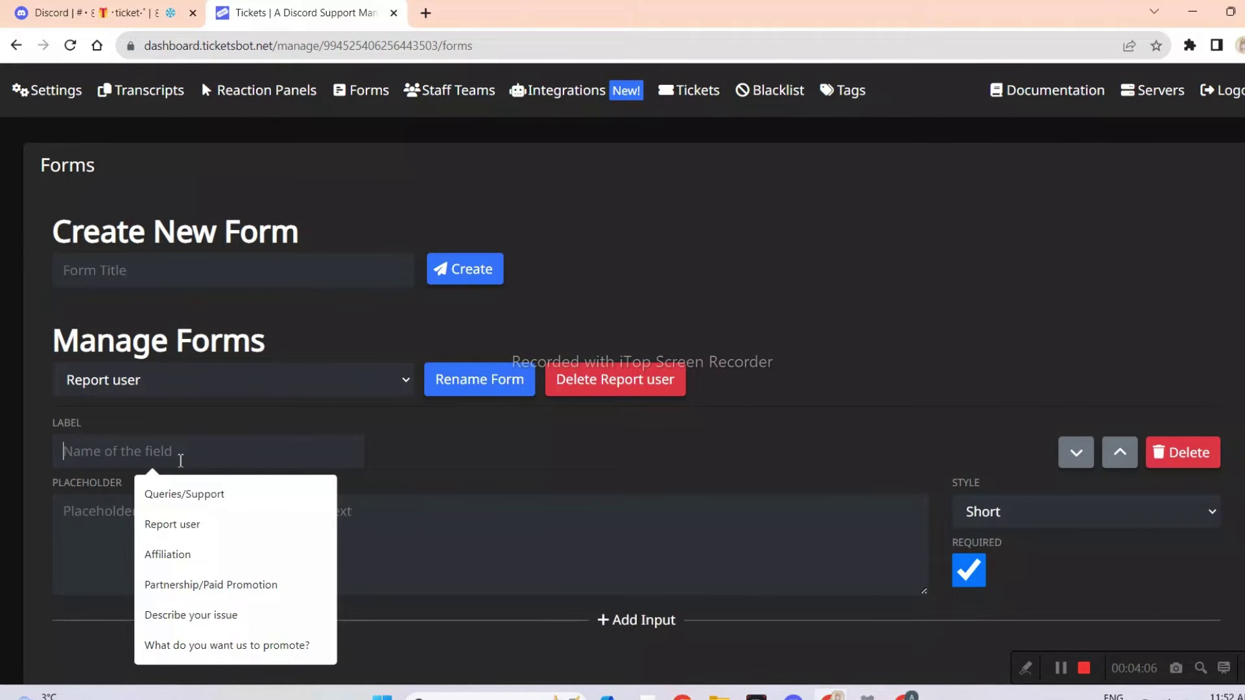
{"action": "type", "text": "Username of reported user"}
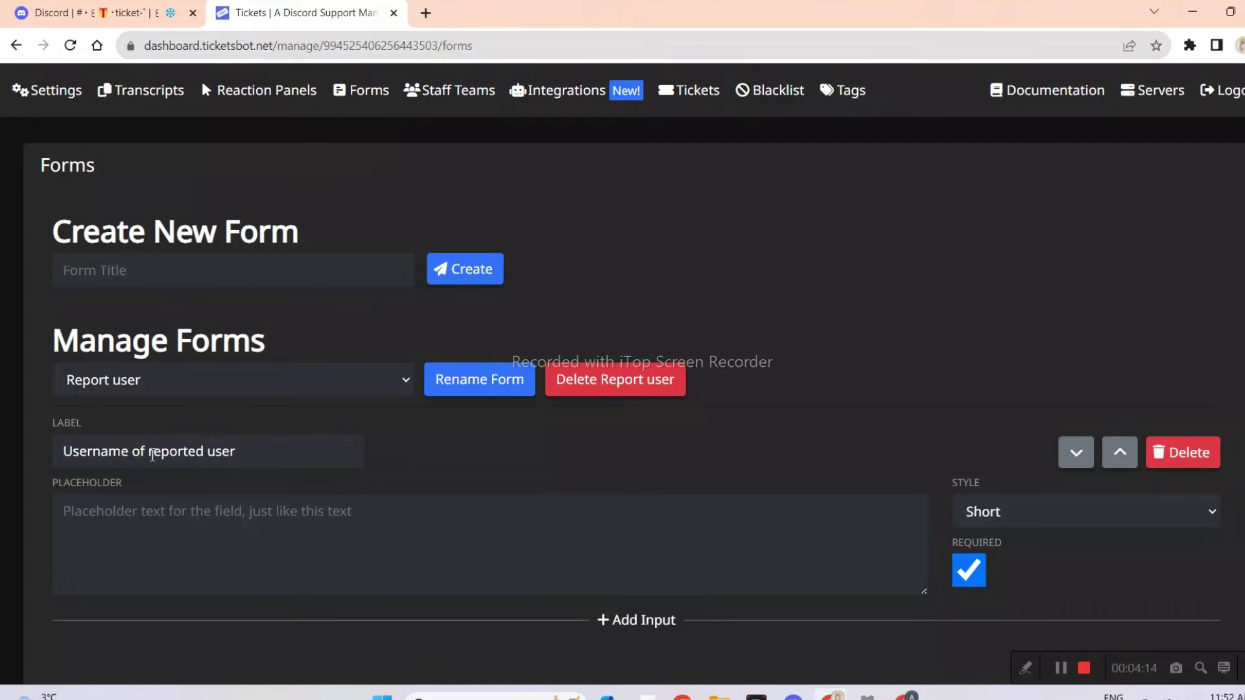
{"action": "type", "text": "the"}
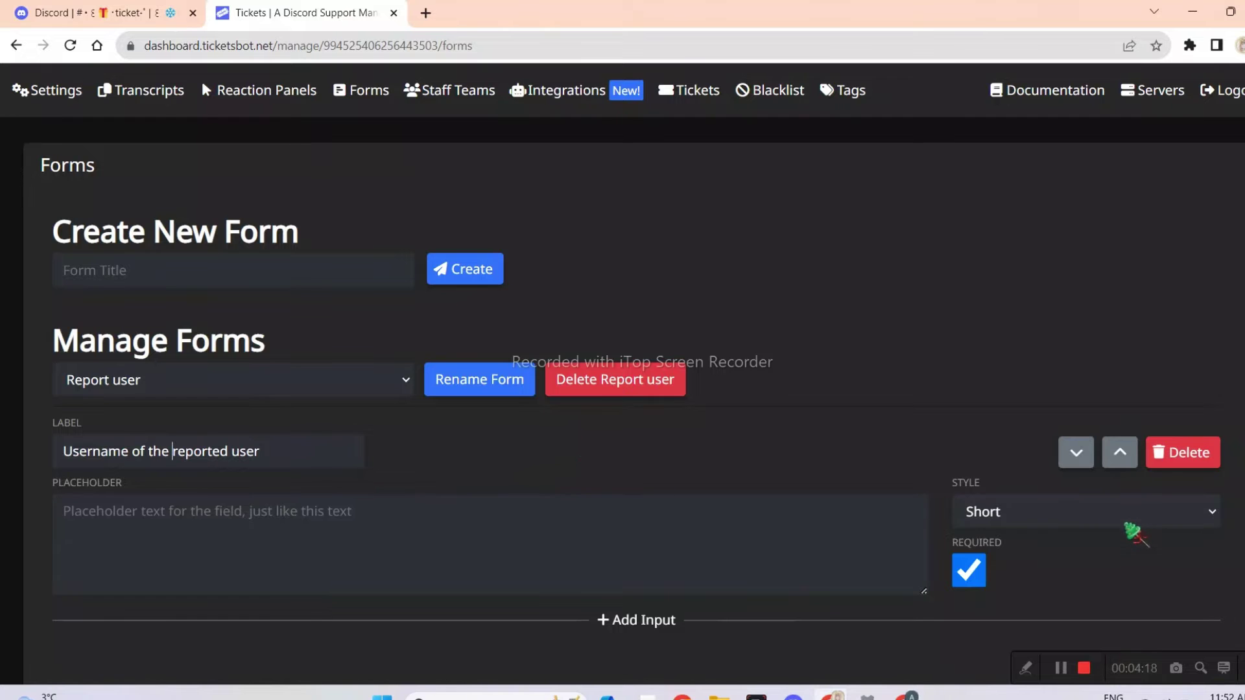
{"action": "scroll", "coordinate": [1097, 537], "scroll_direction": "down", "scroll_amount": 1}
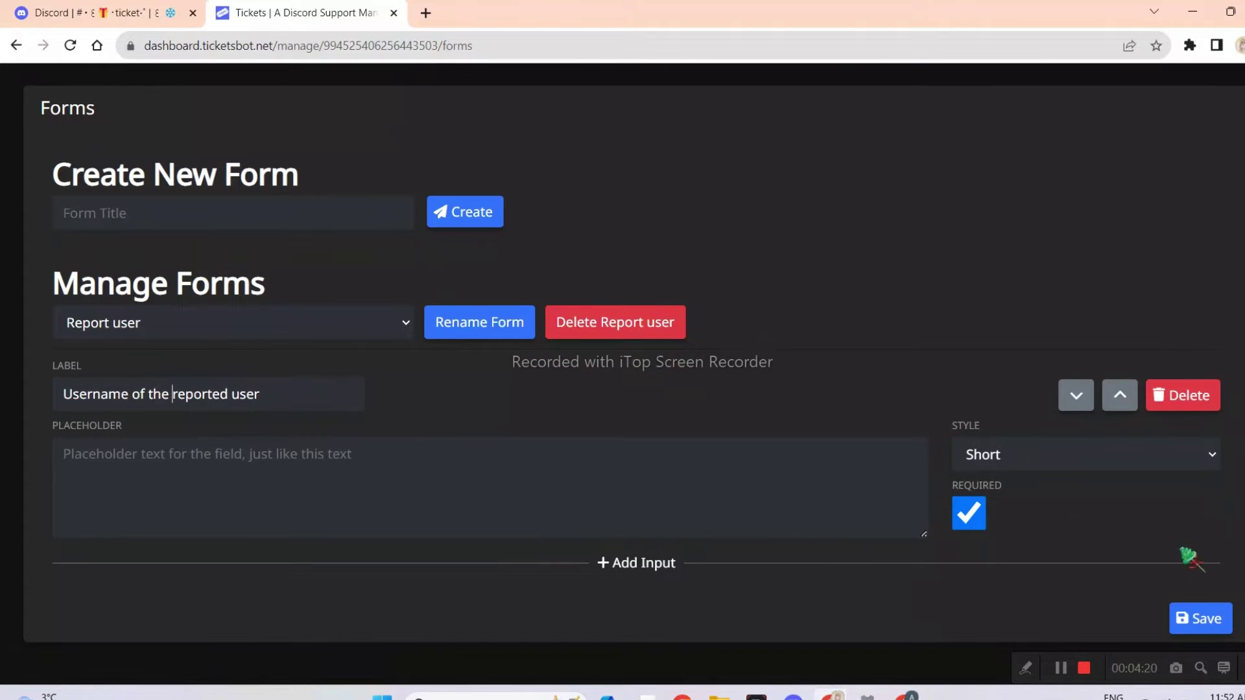
{"action": "left_click", "coordinate": [1208, 621]}
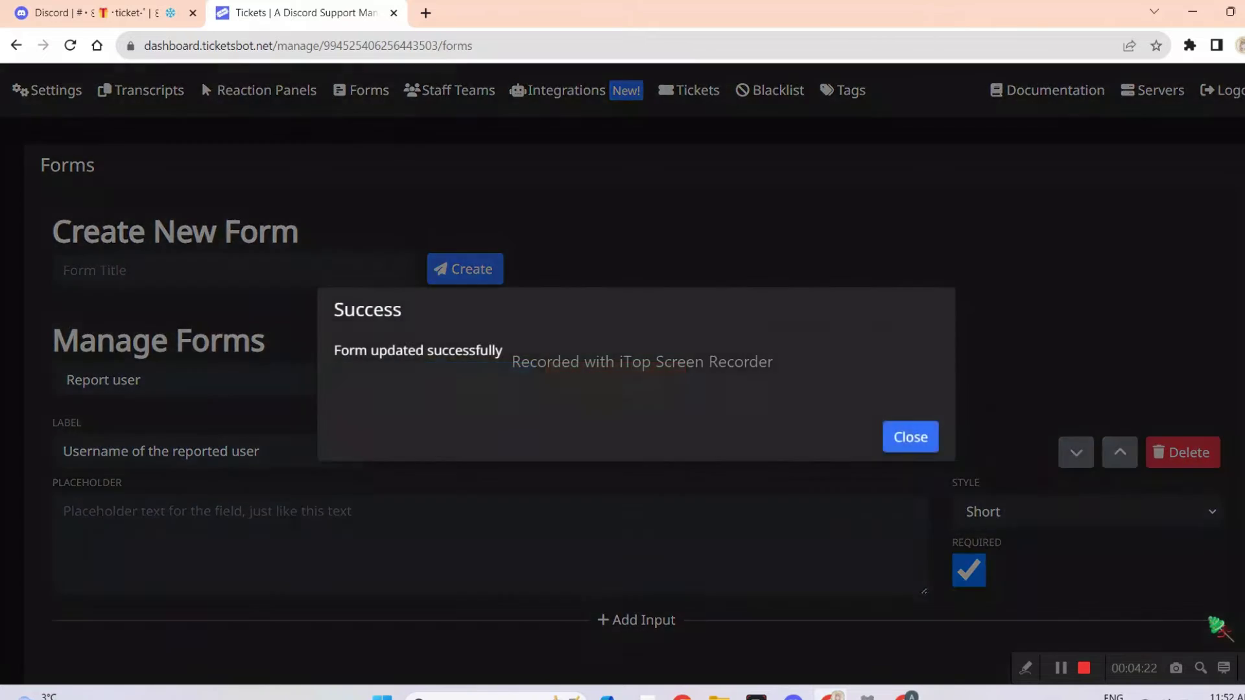
{"action": "left_click", "coordinate": [919, 450]}
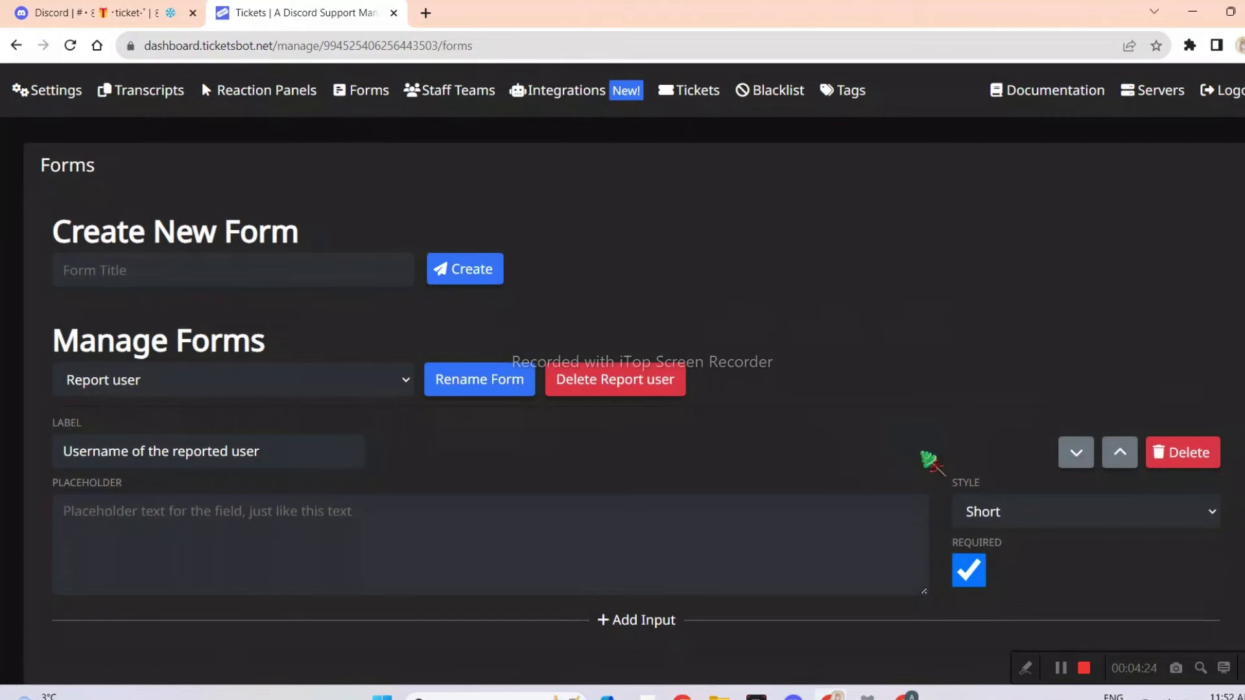
Step: Add a second input to the Report user form and label it "State your complaint"
{"action": "scroll", "coordinate": [605, 570], "scroll_direction": "down", "scroll_amount": 1}
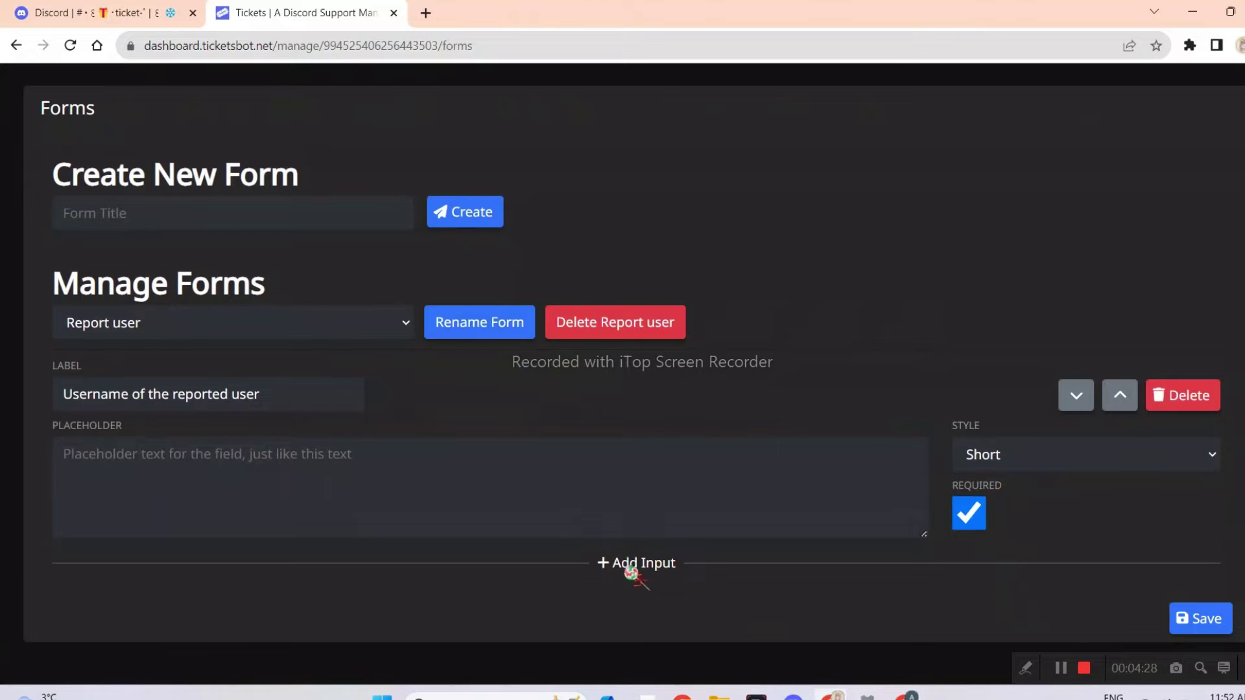
{"action": "left_click", "coordinate": [619, 567]}
{"action": "scroll", "coordinate": [583, 548], "scroll_direction": "down", "scroll_amount": 3}
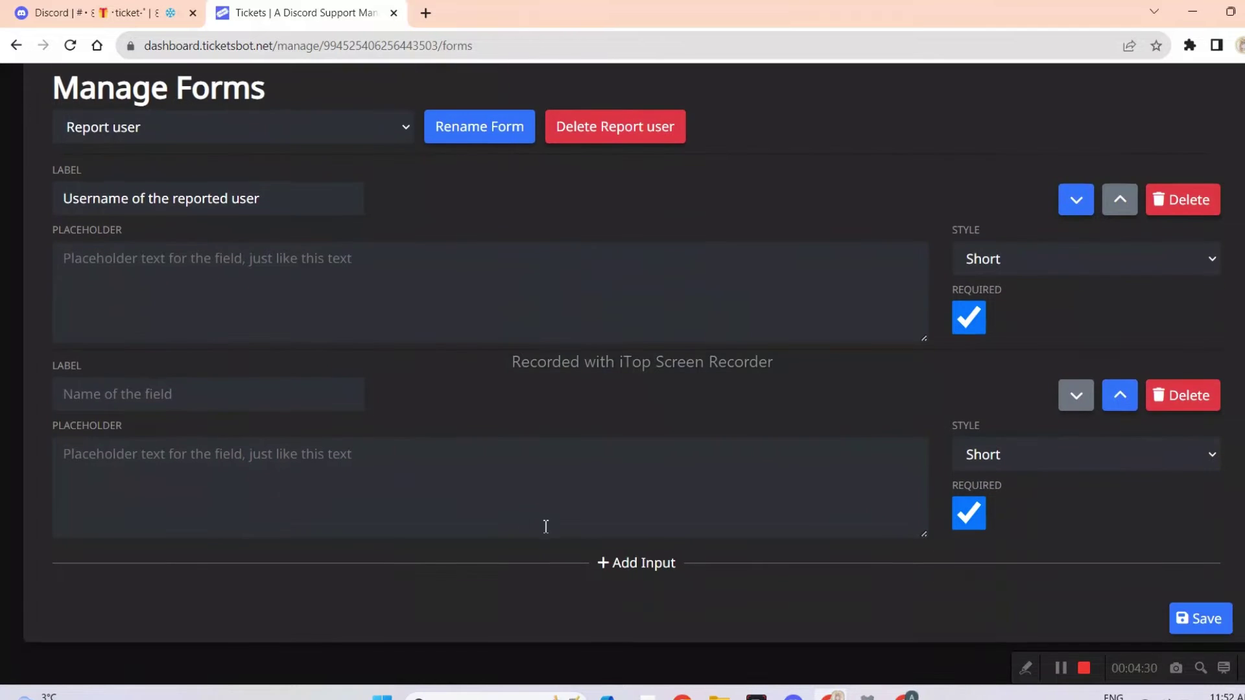
{"action": "left_click", "coordinate": [204, 408]}
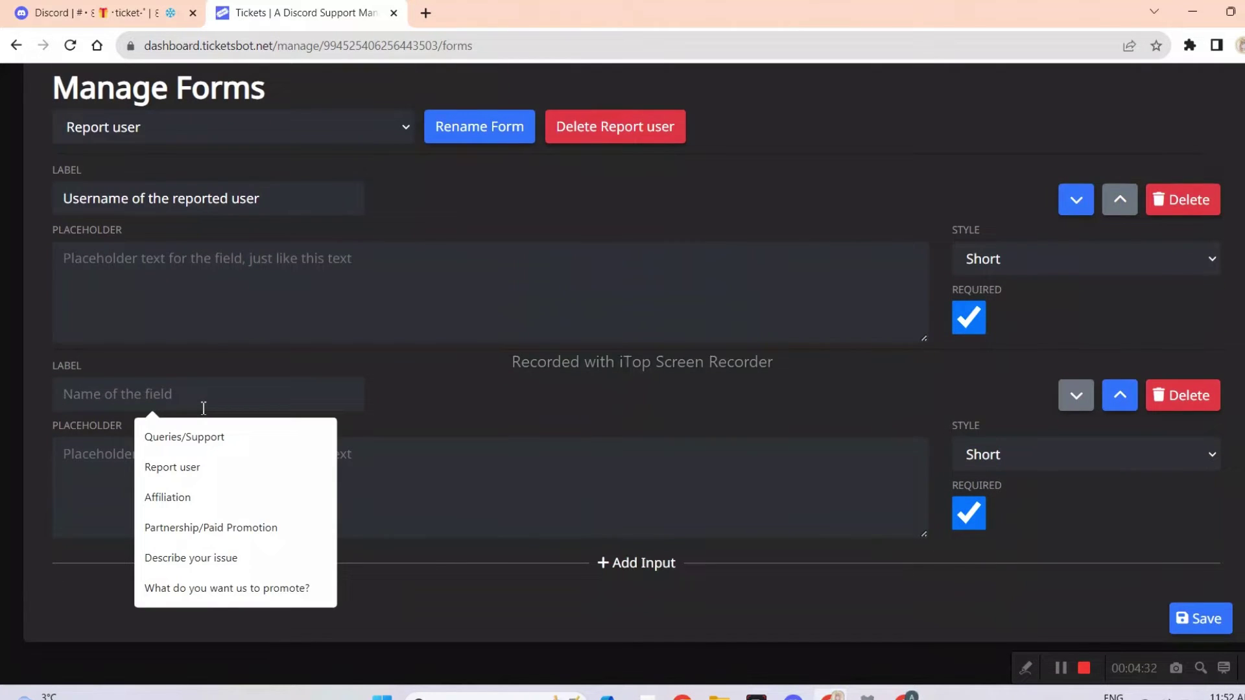
{"action": "type", "text": "Stat"}
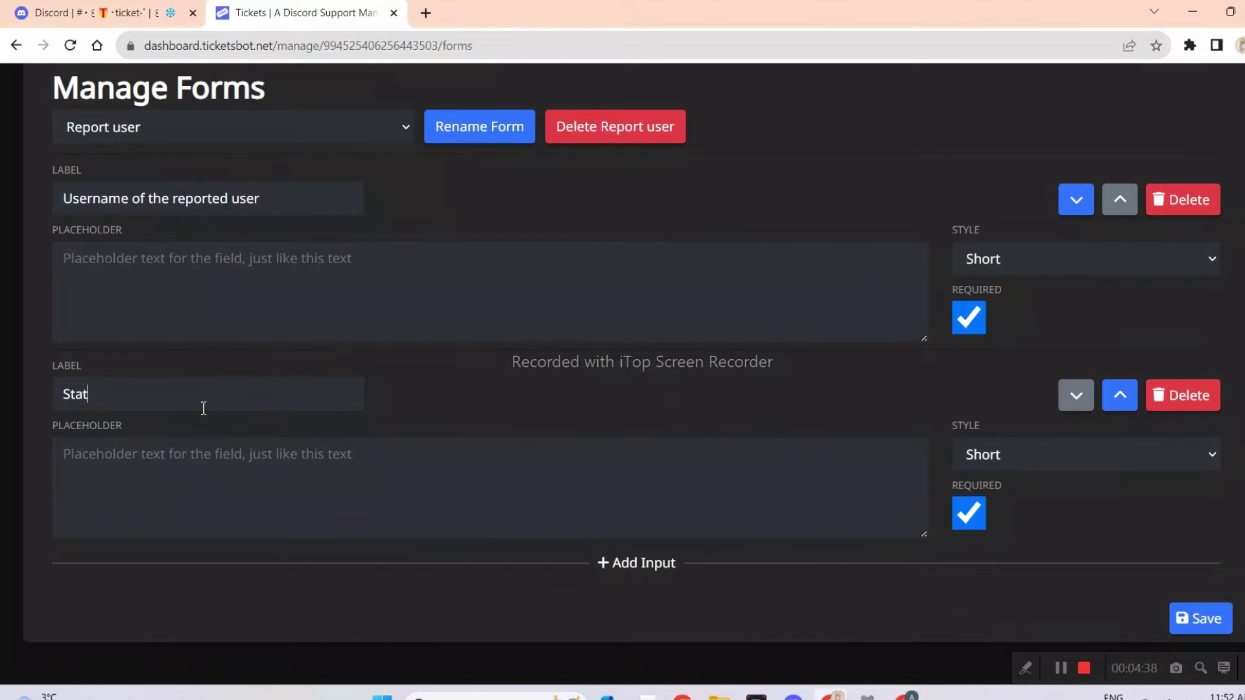
{"action": "key", "text": "BackSpace"}
{"action": "key", "text": "BackSpace"}
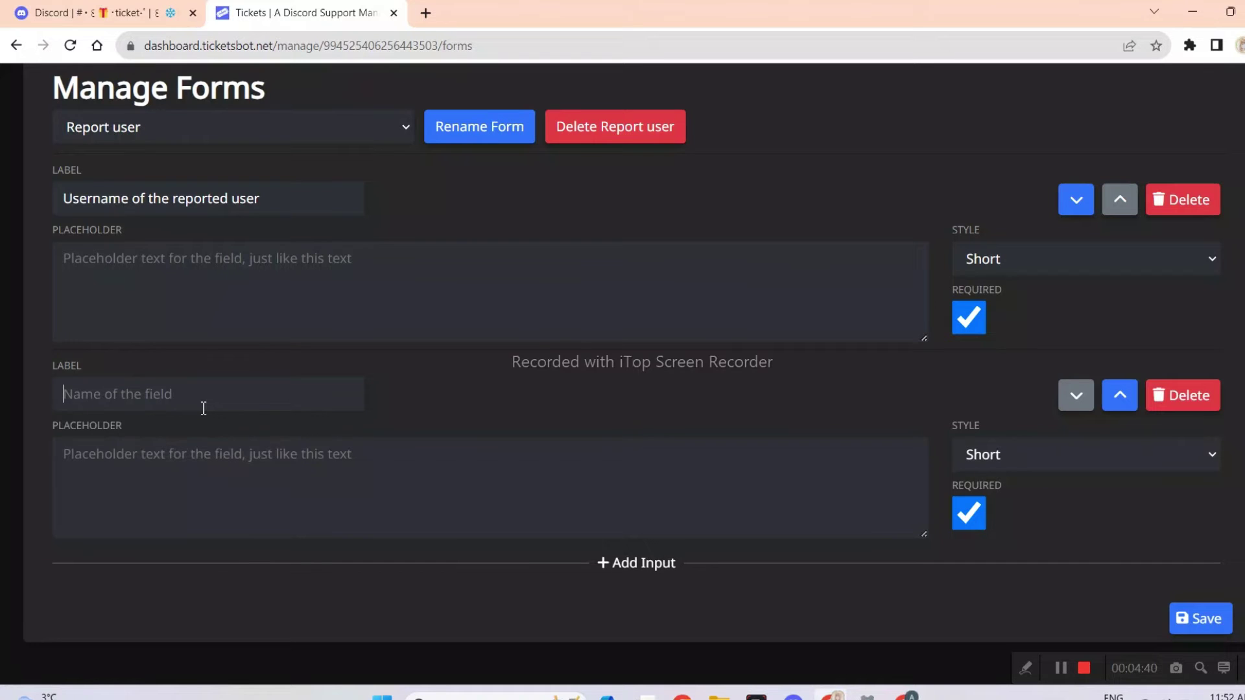
{"action": "type", "text": "State your complaint"}
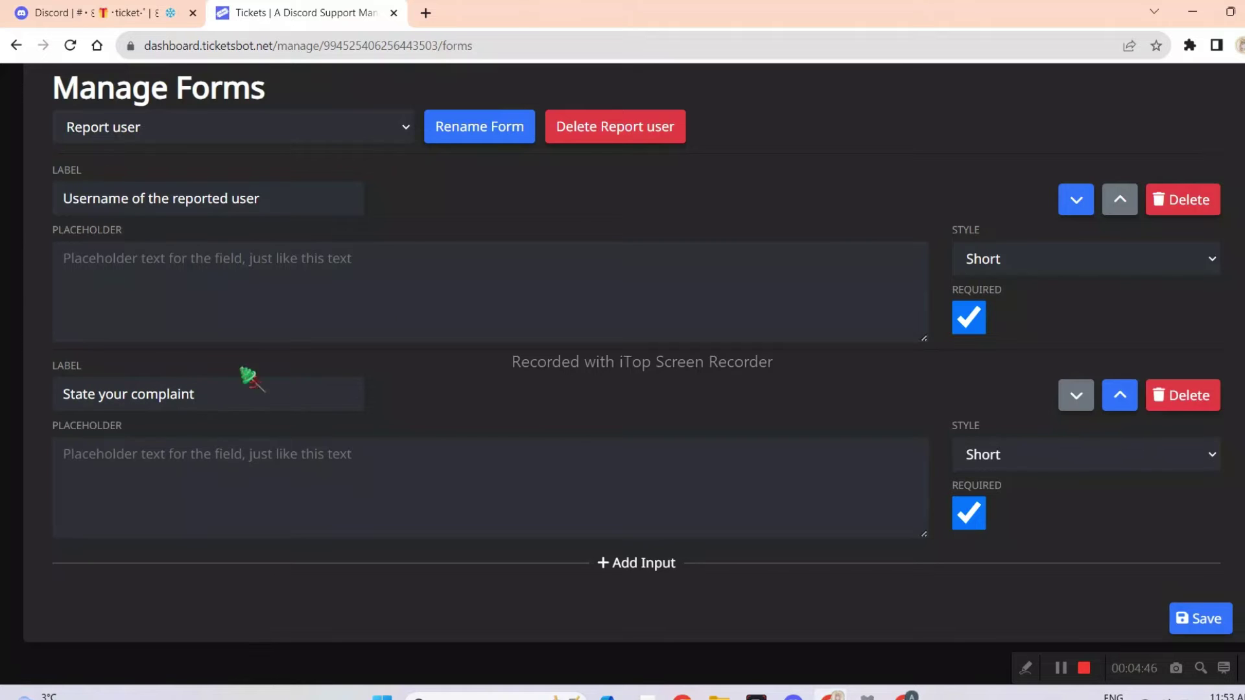
Step: Set the "State your complaint" field's style to Paragraph, save the Report user form and dismiss the confirmation
{"action": "left_click", "coordinate": [1051, 465]}
{"action": "left_click", "coordinate": [1012, 500]}
{"action": "left_click", "coordinate": [1205, 619]}
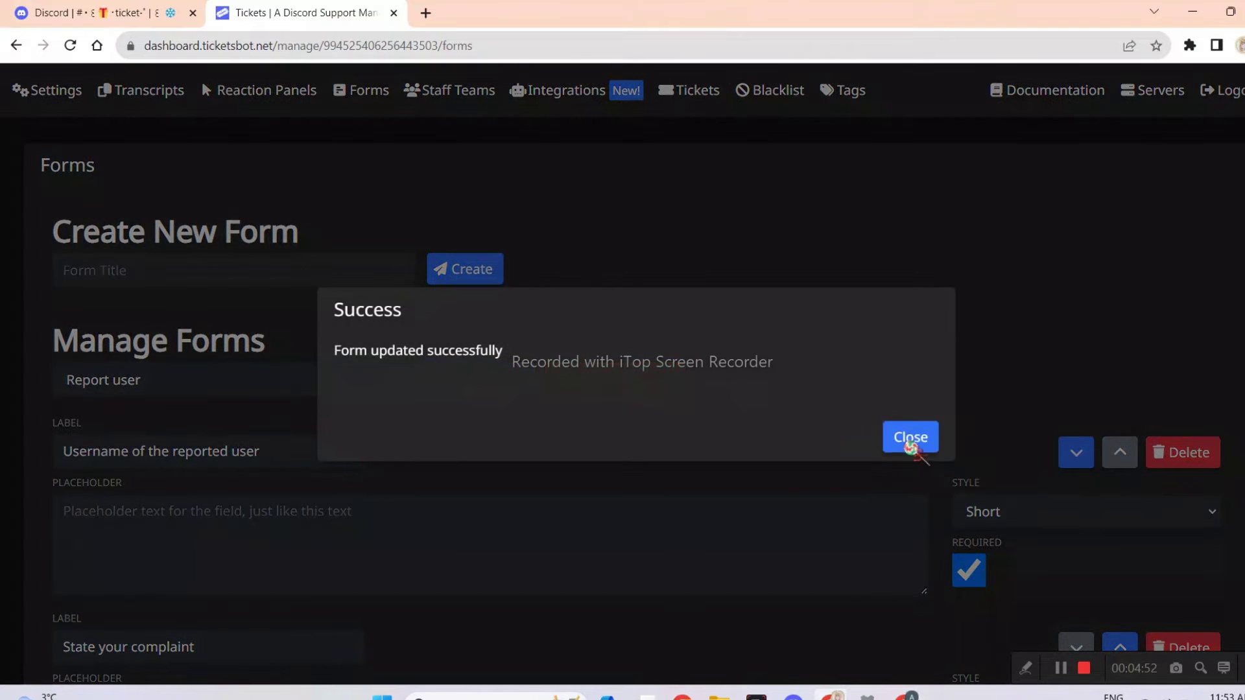
{"action": "left_click", "coordinate": [910, 438]}
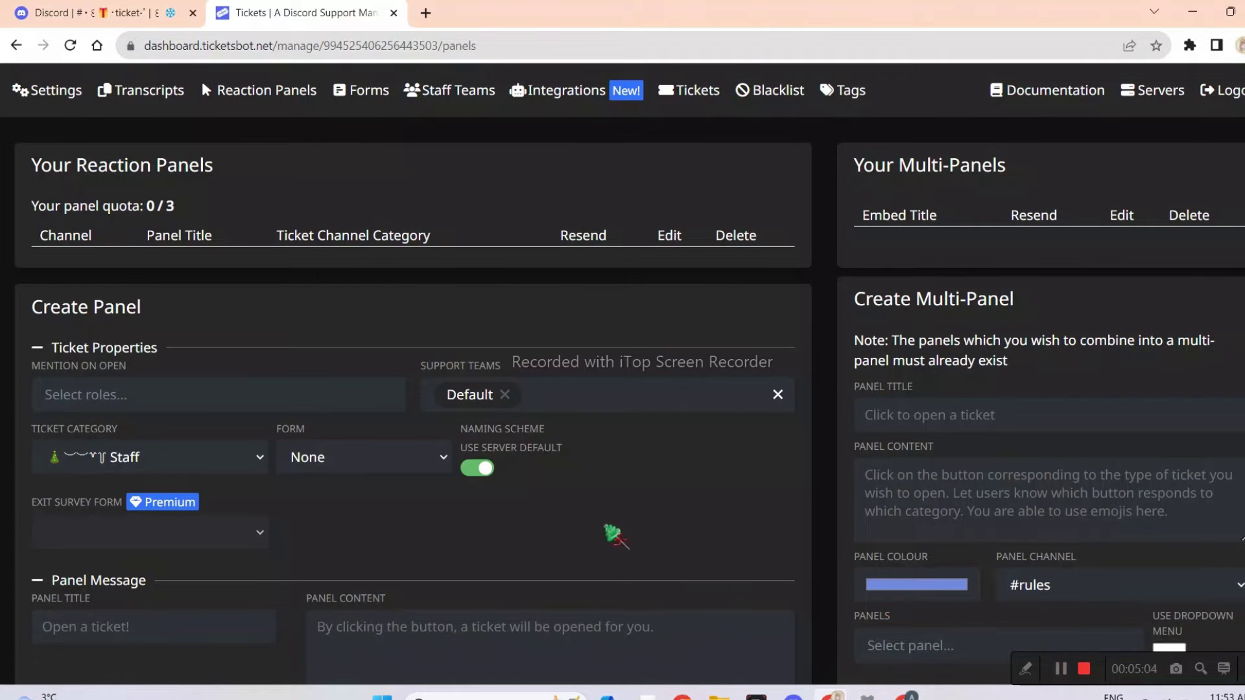
{"action": "scroll", "coordinate": [175, 253], "scroll_direction": "down", "scroll_amount": 2}
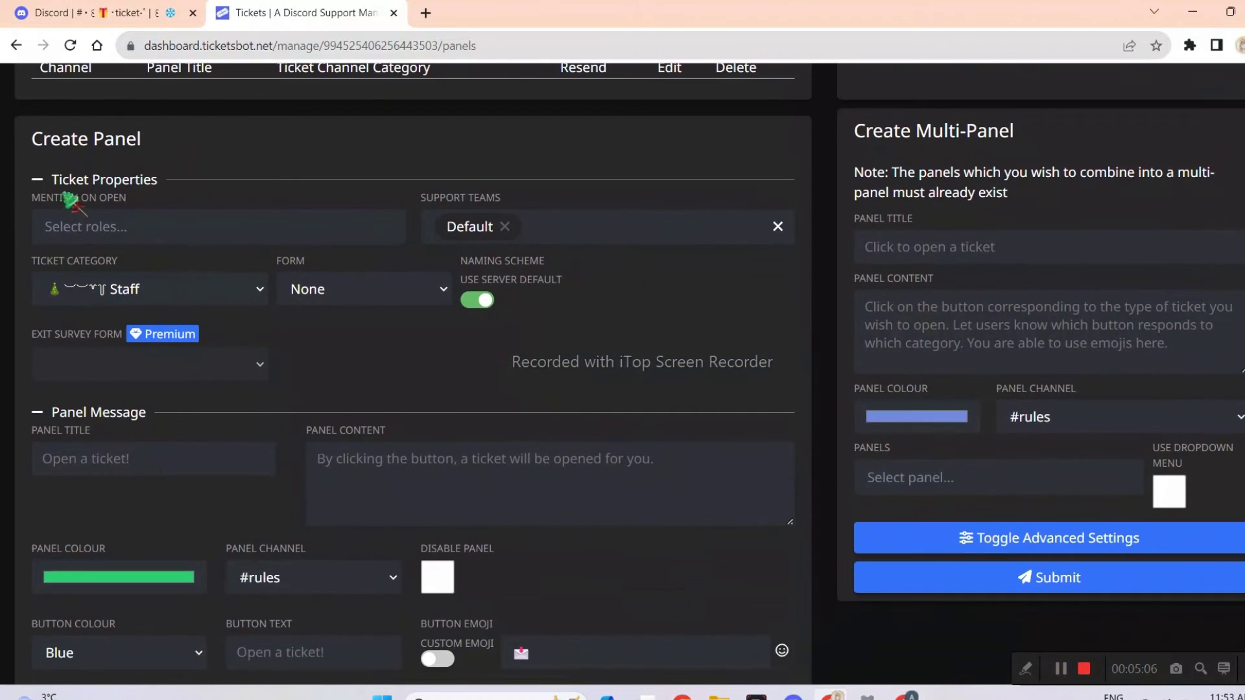
{"action": "scroll", "coordinate": [73, 202], "scroll_direction": "up", "scroll_amount": 2}
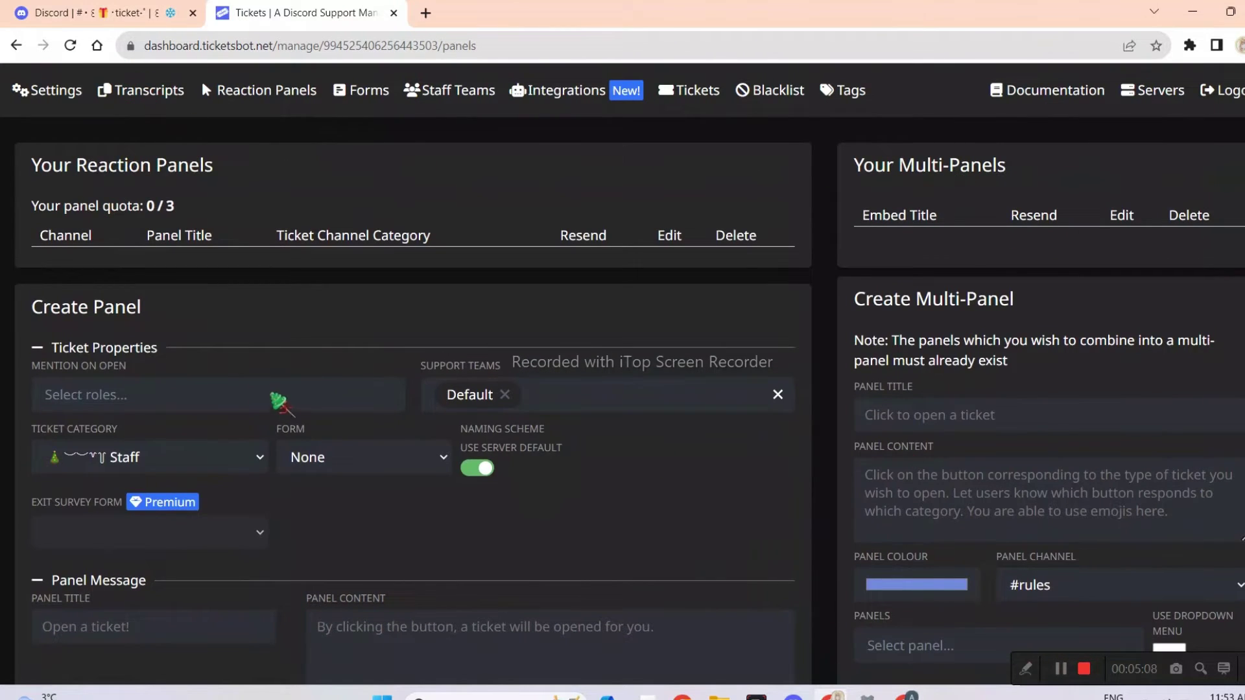
{"action": "left_click", "coordinate": [254, 399]}
{"action": "scroll", "coordinate": [246, 396], "scroll_direction": "down", "scroll_amount": 5}
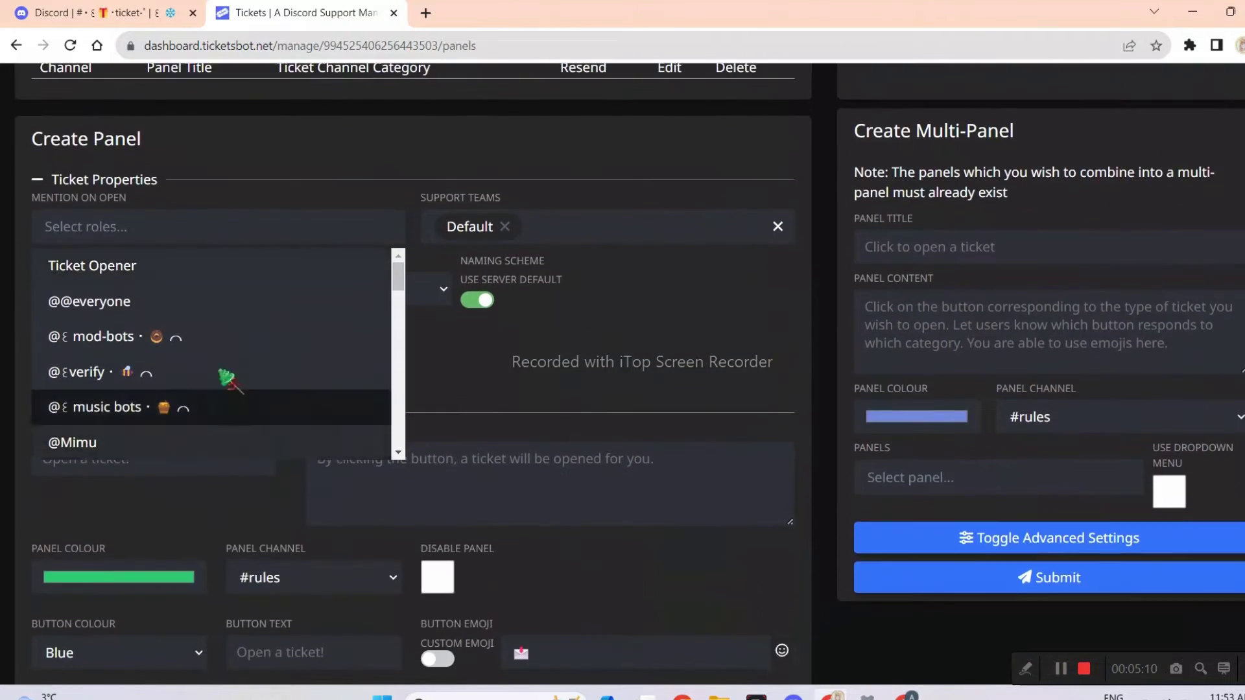
{"action": "scroll", "coordinate": [228, 375], "scroll_direction": "down", "scroll_amount": 5}
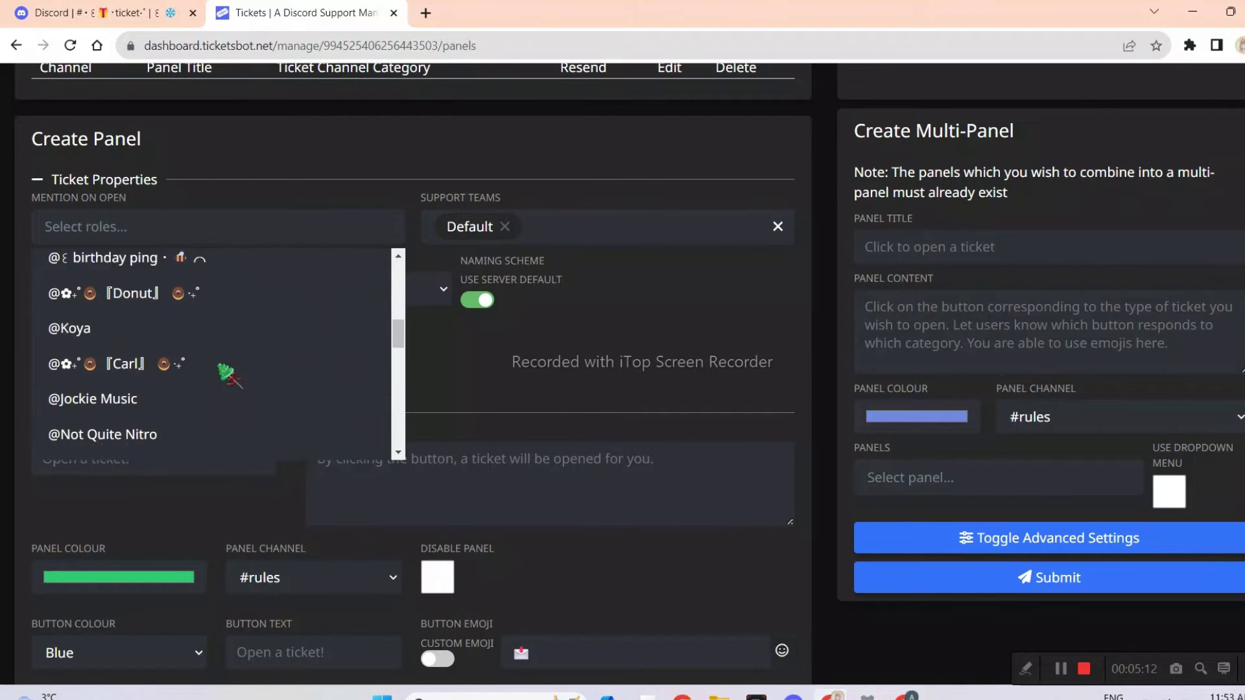
{"action": "scroll", "coordinate": [228, 373], "scroll_direction": "down", "scroll_amount": 3}
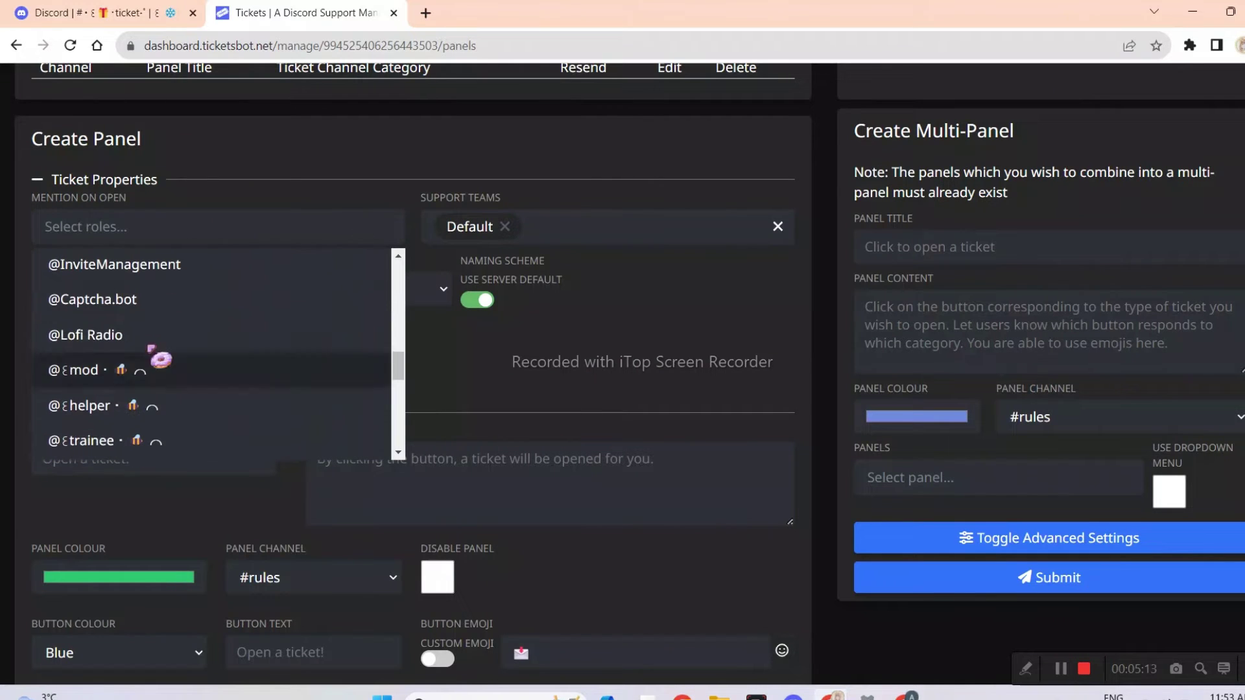
{"action": "left_click", "coordinate": [220, 182]}
{"action": "left_click", "coordinate": [135, 194]}
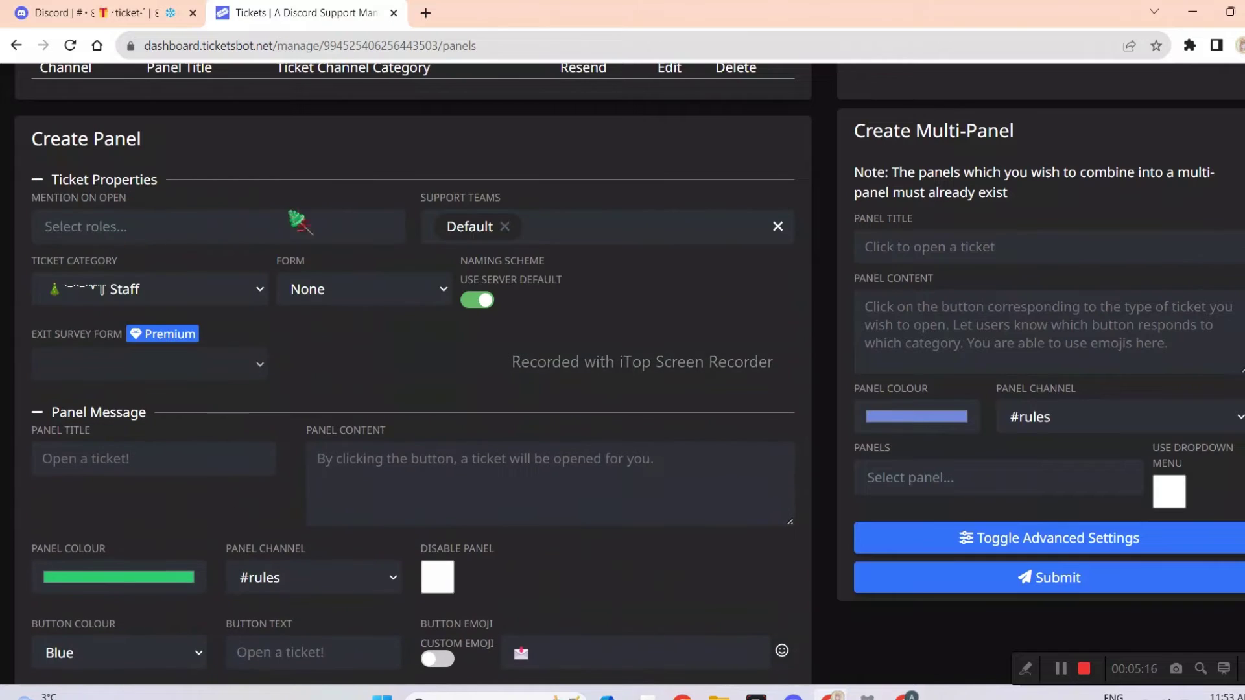
Step: Replace the new reaction panel's Default support team with Support and set the Staff role as mentioned on open
{"action": "left_click", "coordinate": [516, 233]}
{"action": "left_click", "coordinate": [508, 299]}
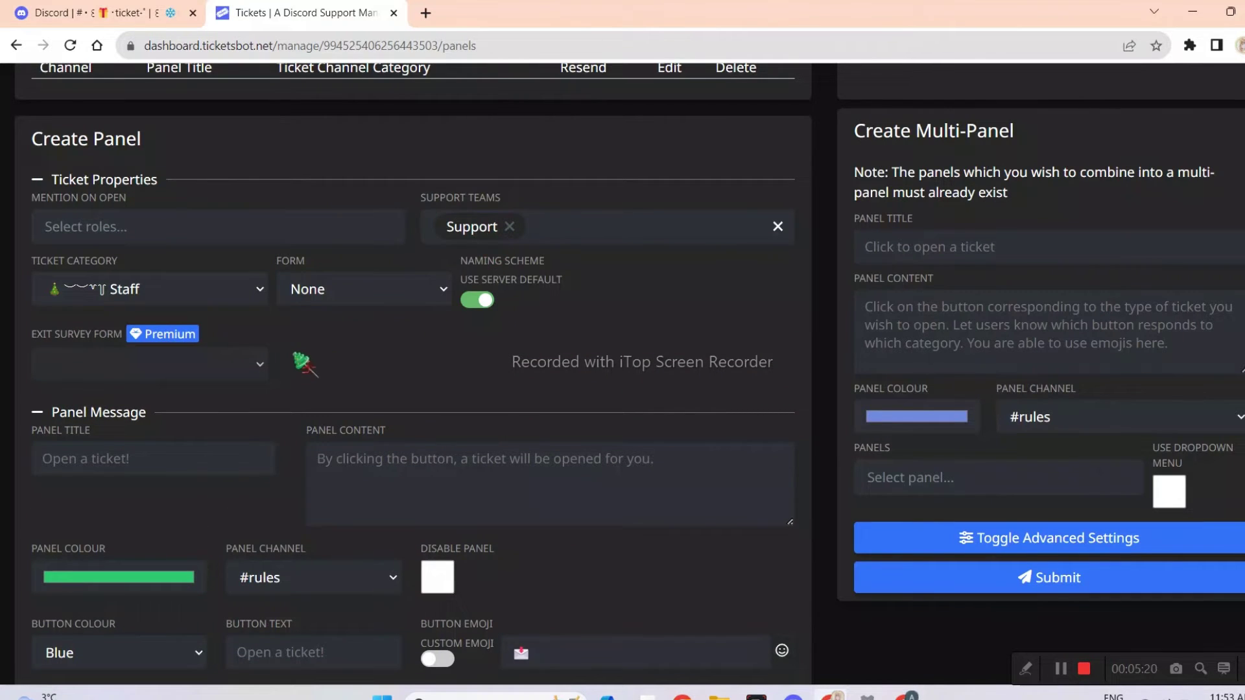
{"action": "left_click", "coordinate": [174, 232]}
{"action": "scroll", "coordinate": [206, 376], "scroll_direction": "down", "scroll_amount": 5}
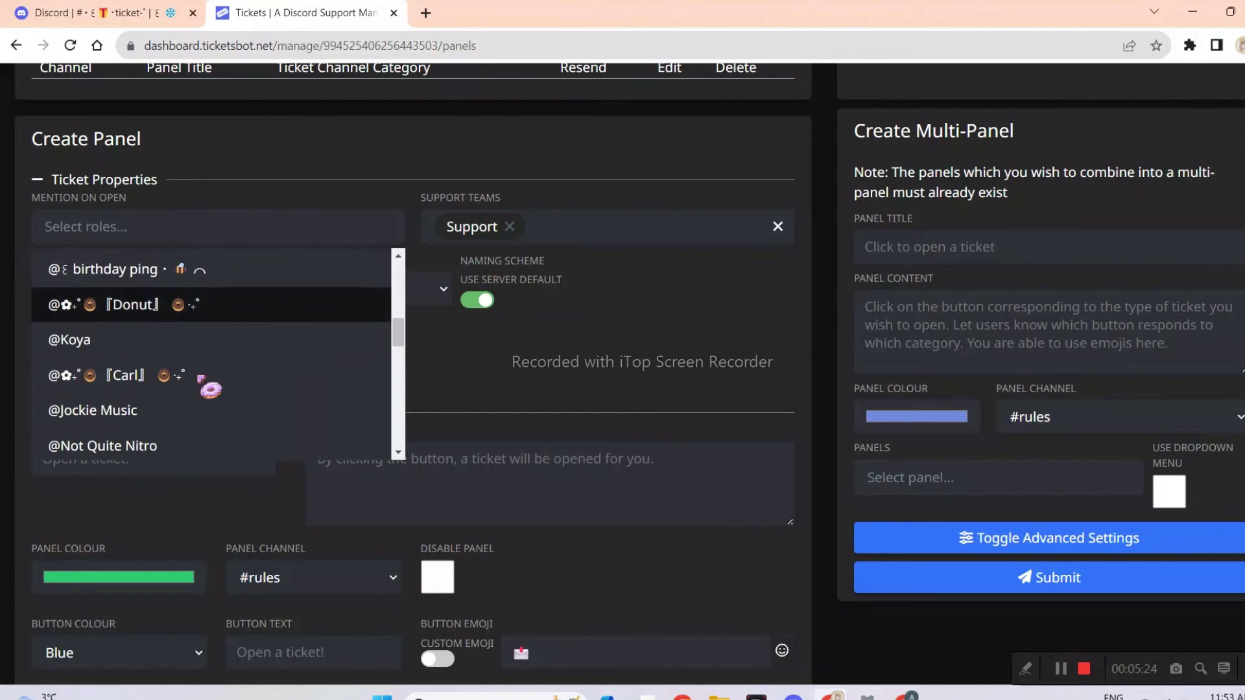
{"action": "scroll", "coordinate": [172, 381], "scroll_direction": "up", "scroll_amount": 1}
{"action": "scroll", "coordinate": [163, 421], "scroll_direction": "down", "scroll_amount": 4}
{"action": "scroll", "coordinate": [167, 422], "scroll_direction": "down", "scroll_amount": 6}
{"action": "scroll", "coordinate": [162, 389], "scroll_direction": "up", "scroll_amount": 1}
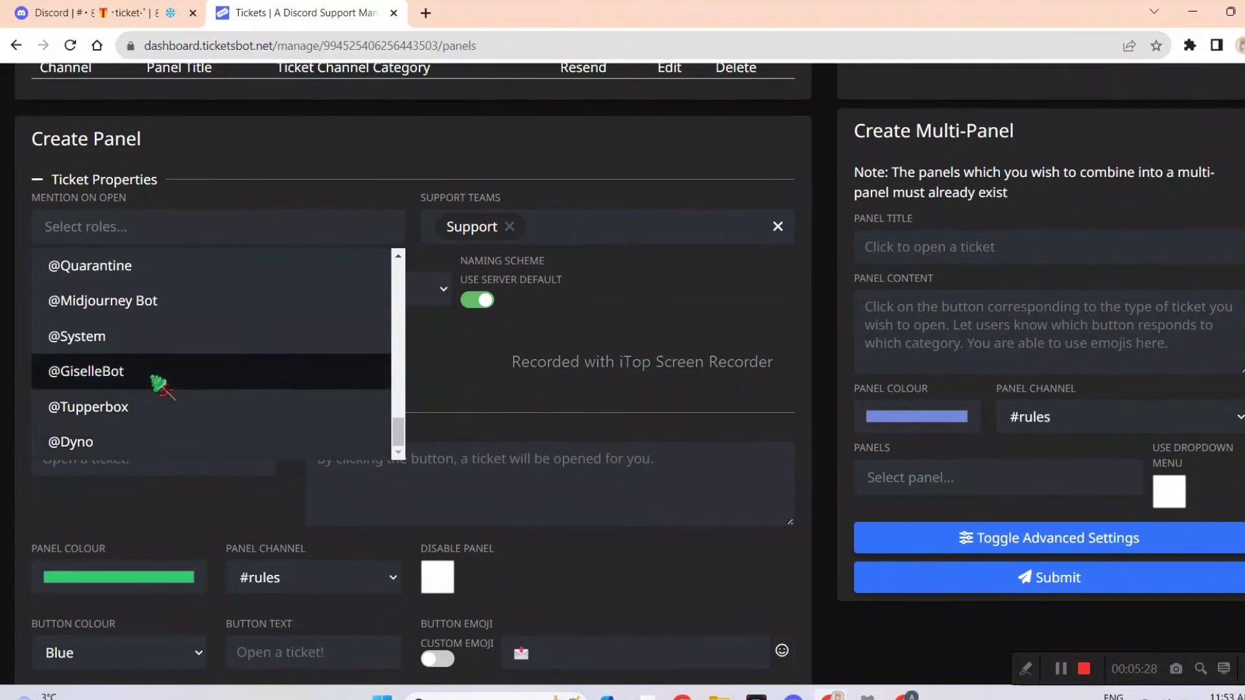
{"action": "scroll", "coordinate": [158, 385], "scroll_direction": "up", "scroll_amount": 2}
{"action": "left_click", "coordinate": [141, 389]}
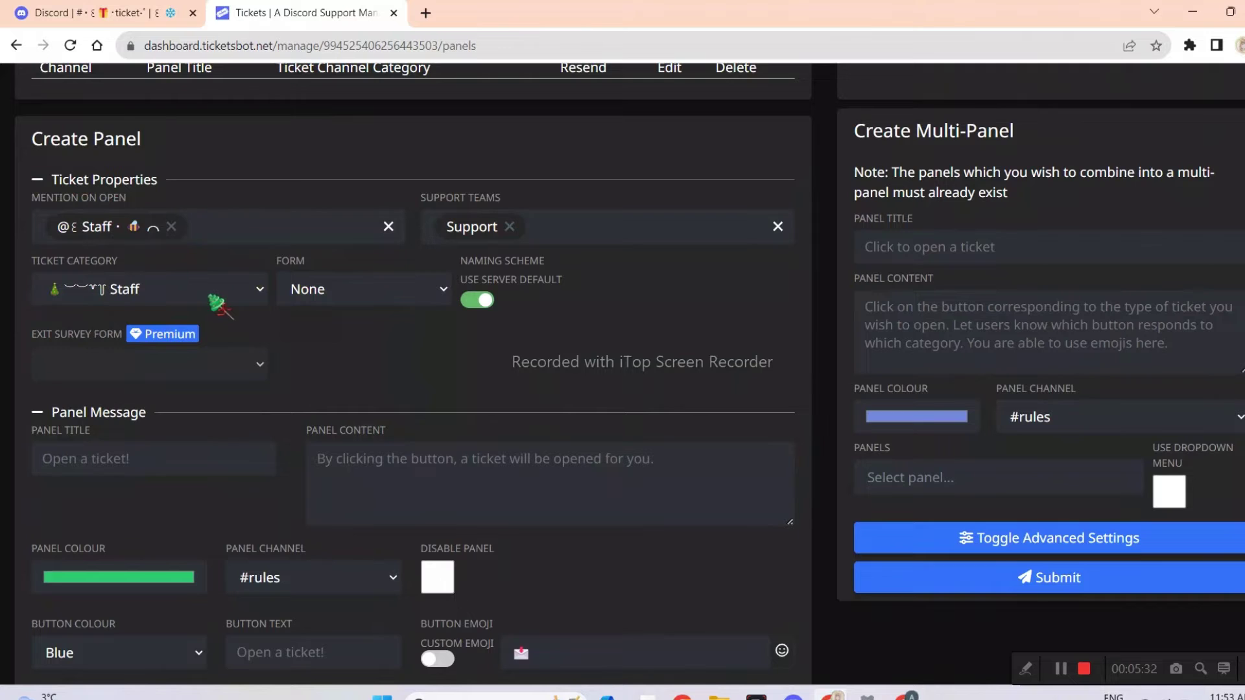
Step: Keep Staff as the panel's ticket category and assign the Queries/Support form
{"action": "left_click", "coordinate": [218, 303]}
{"action": "left_click", "coordinate": [205, 294]}
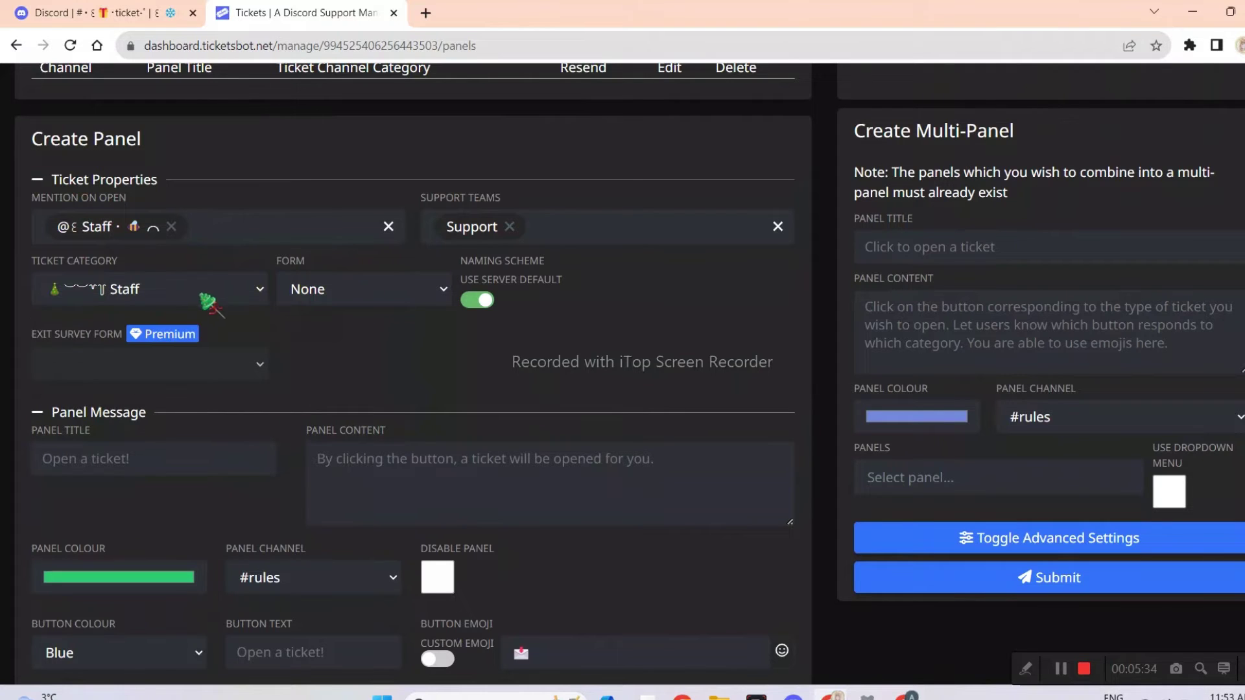
{"action": "left_click", "coordinate": [404, 297]}
{"action": "left_click", "coordinate": [393, 333]}
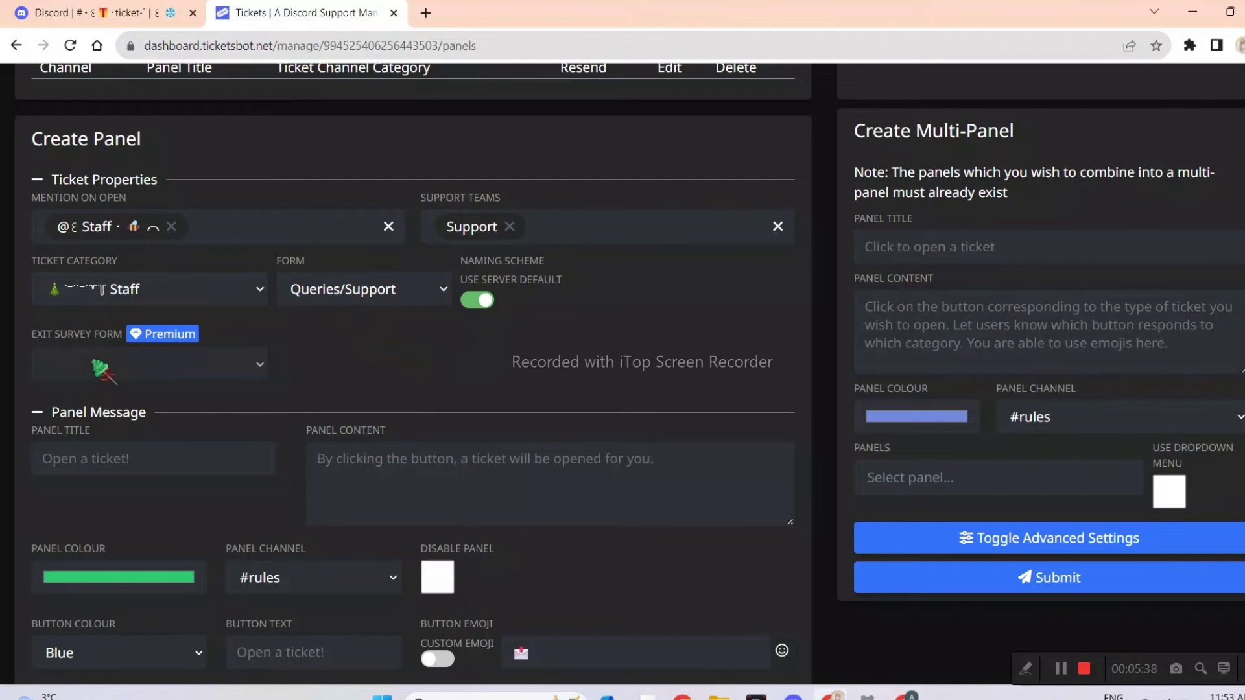
Step: Title the panel message "Queries/Support"
{"action": "scroll", "coordinate": [97, 366], "scroll_direction": "down", "scroll_amount": 3}
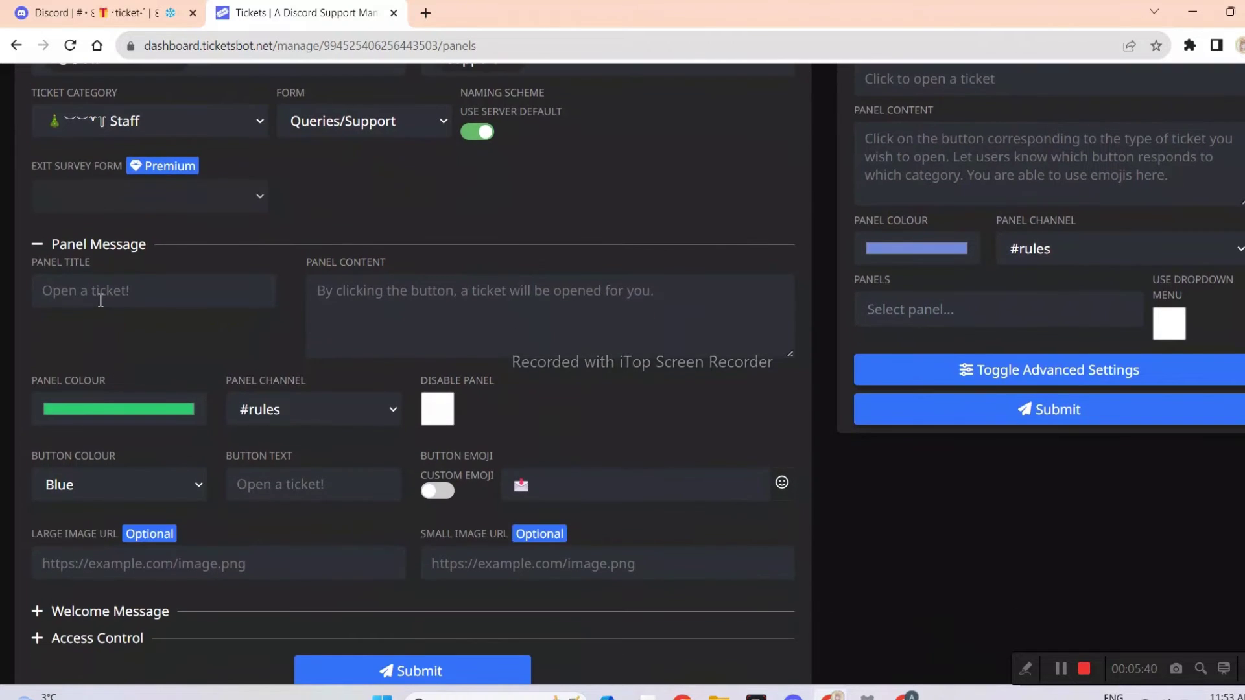
{"action": "left_click", "coordinate": [101, 295]}
{"action": "left_click", "coordinate": [175, 334]}
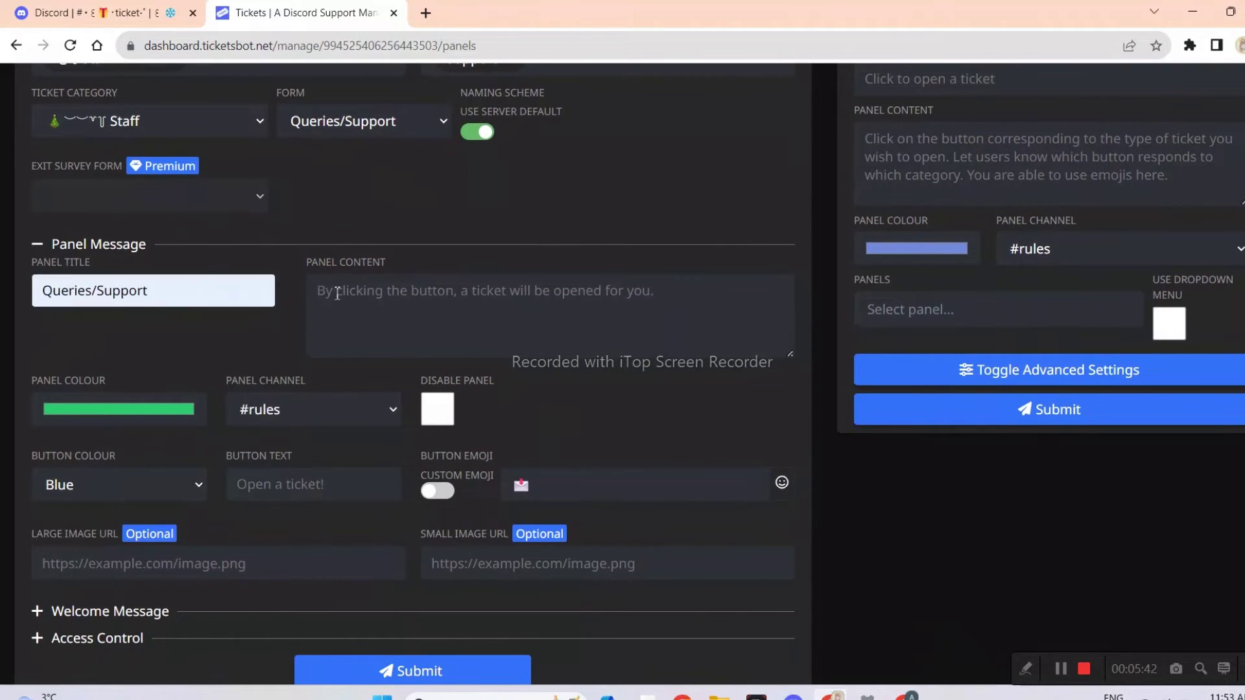
Step: Change the panel colour to a pale pink
{"action": "scroll", "coordinate": [311, 389], "scroll_direction": "down", "scroll_amount": 1}
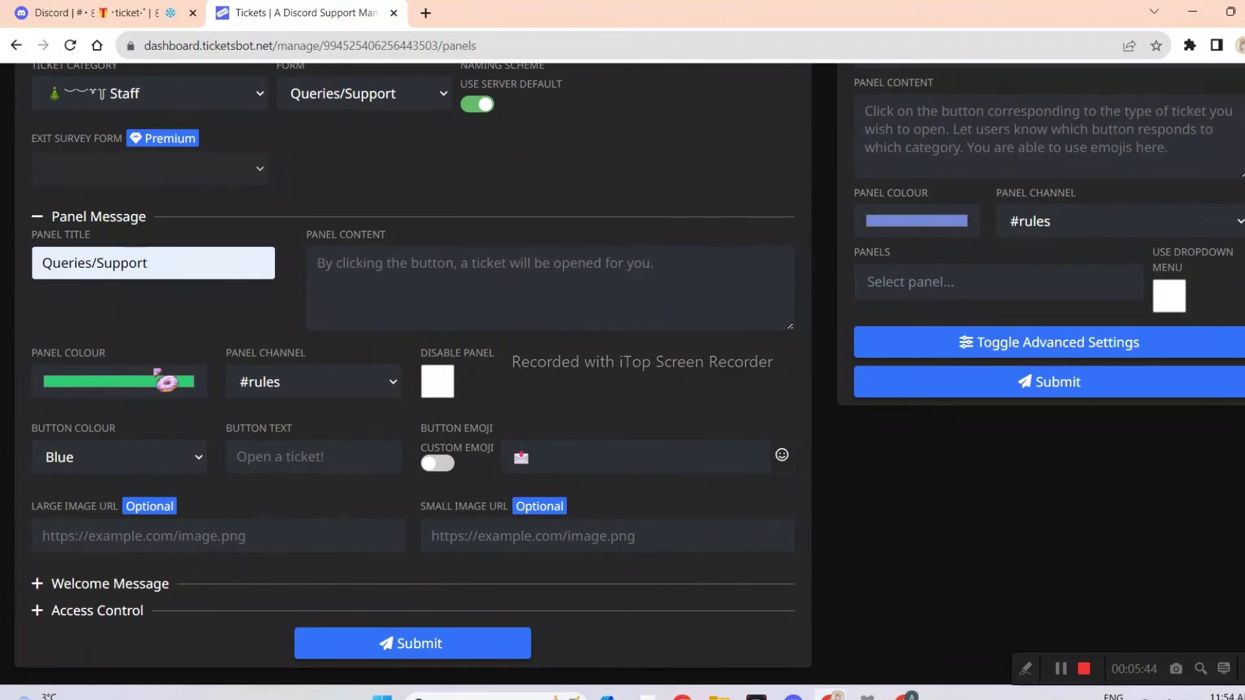
{"action": "left_click", "coordinate": [166, 410]}
{"action": "left_click_drag", "start_coordinate": [146, 543], "coordinate": [111, 543]}
{"action": "left_click", "coordinate": [66, 405]}
{"action": "left_click_drag", "start_coordinate": [66, 407], "coordinate": [91, 415]}
{"action": "left_click", "coordinate": [231, 332]}
Step: Set the panel channel to the ticket channel and the button colour to Red
{"action": "left_click", "coordinate": [295, 383]}
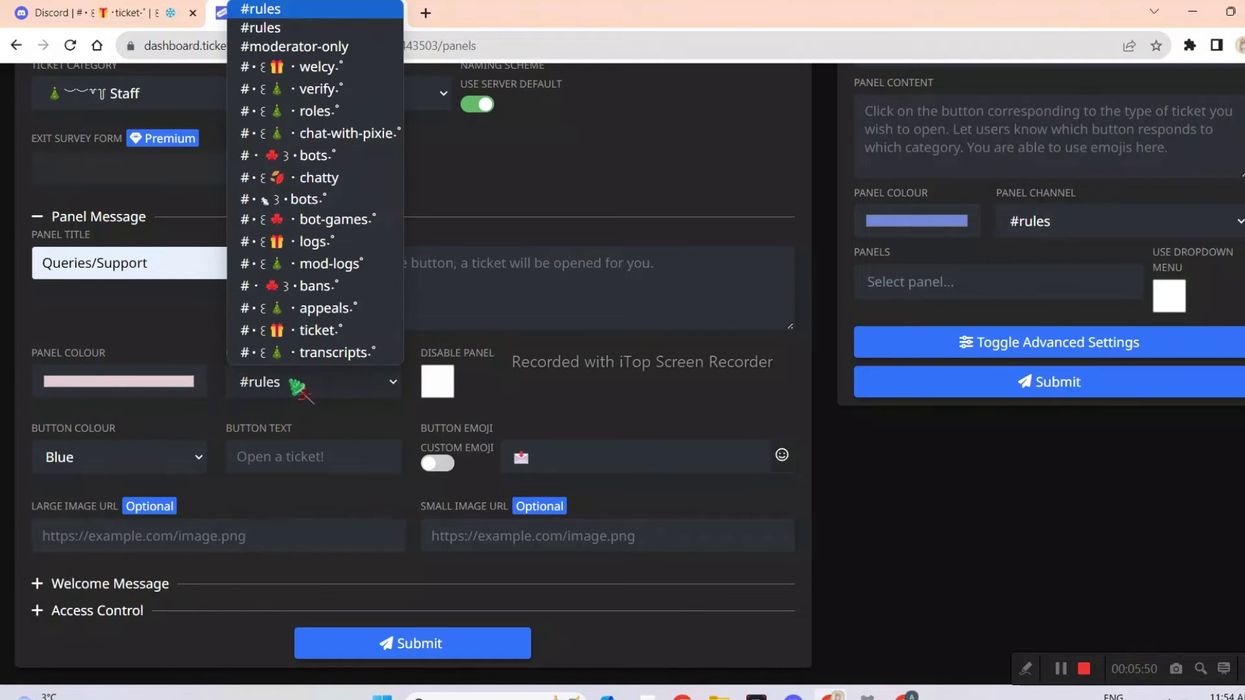
{"action": "left_click", "coordinate": [321, 331]}
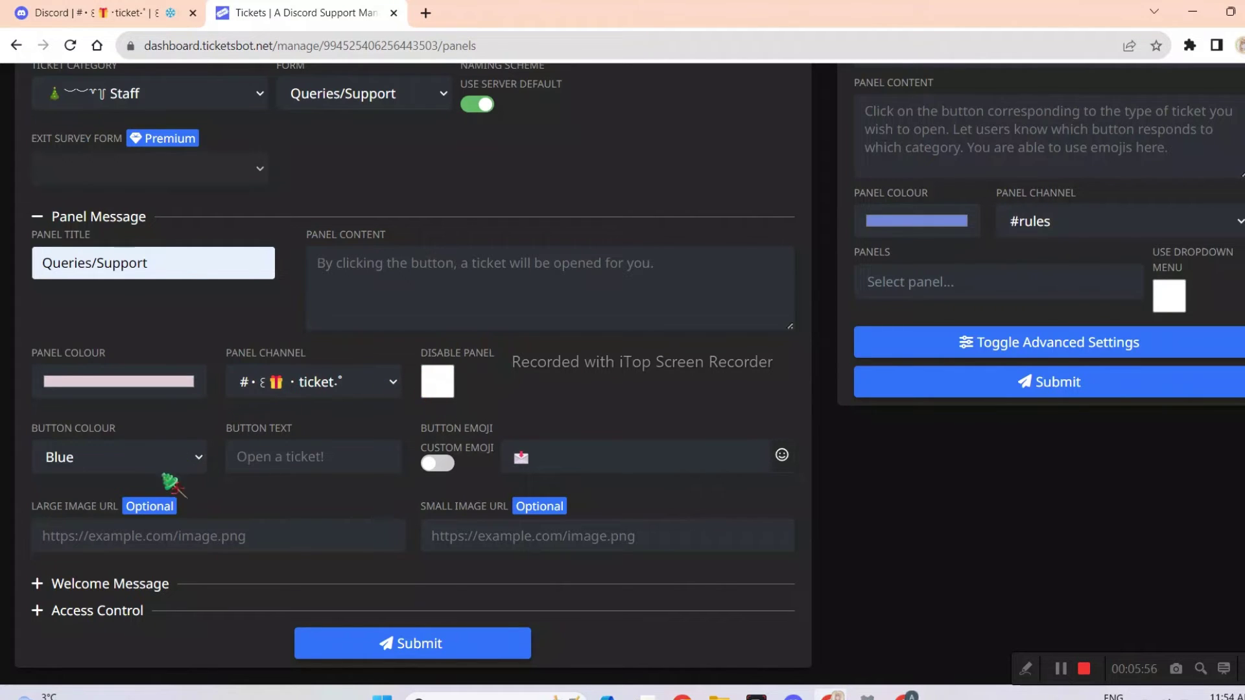
{"action": "left_click", "coordinate": [159, 464]}
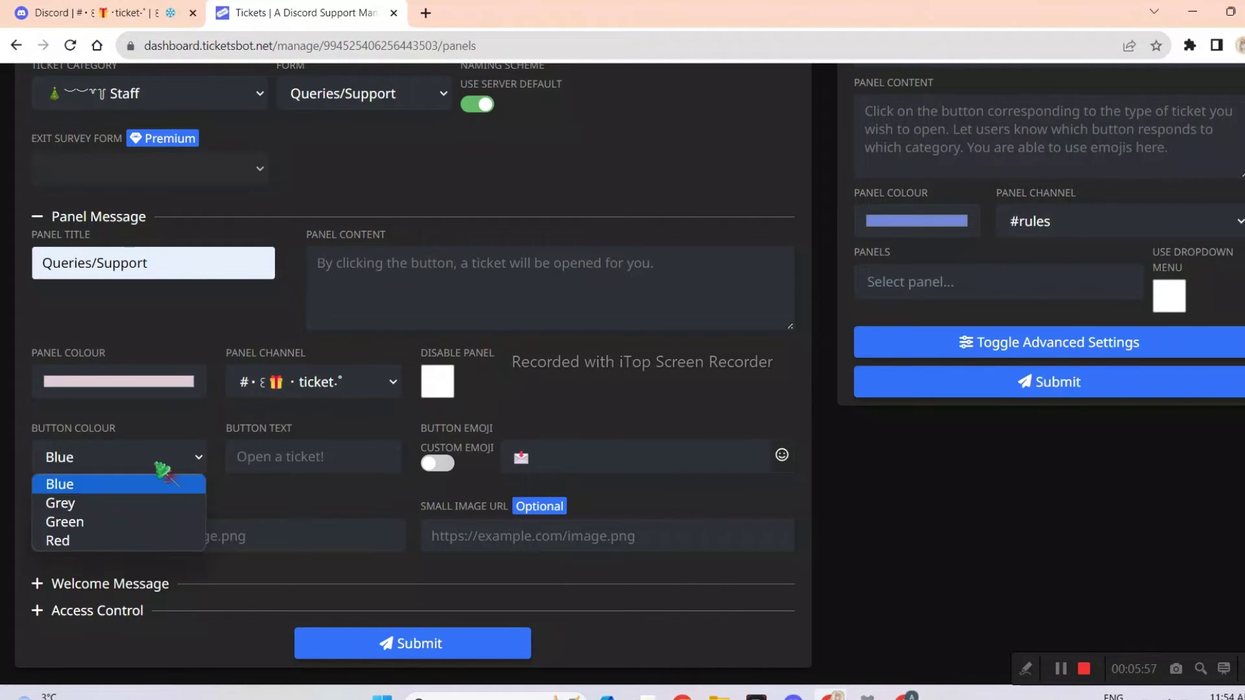
{"action": "left_click", "coordinate": [121, 541]}
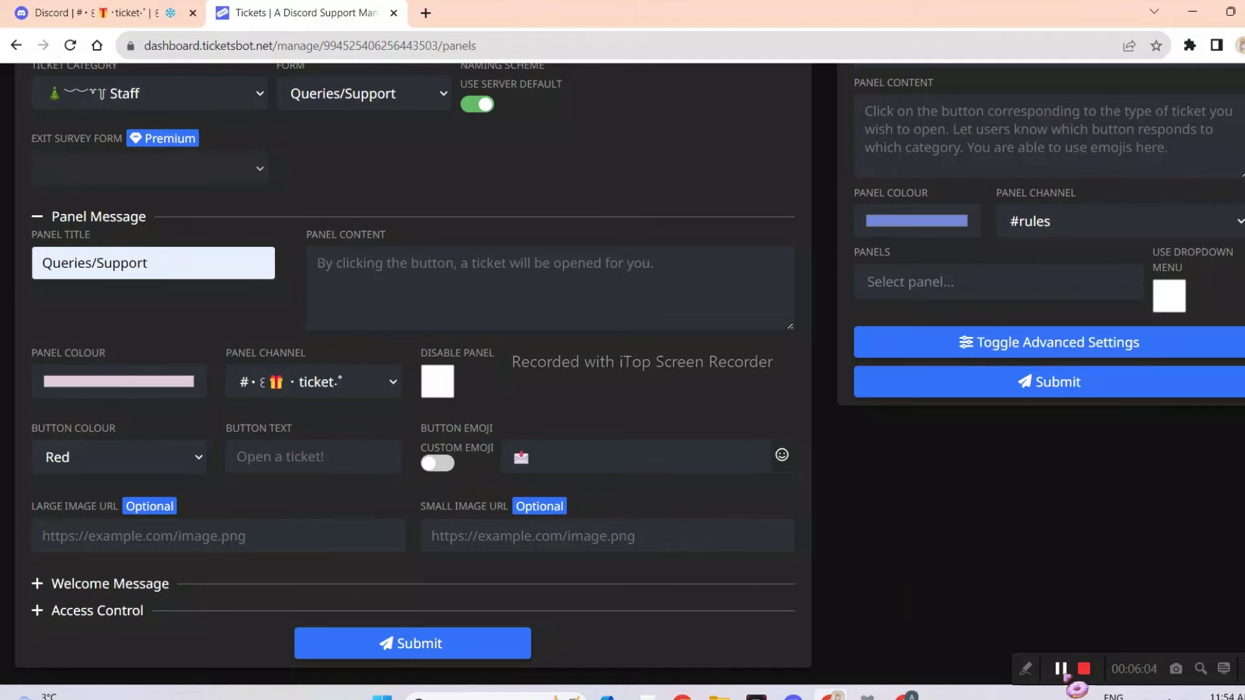
{"action": "left_click", "coordinate": [438, 462]}
{"action": "left_click", "coordinate": [580, 463]}
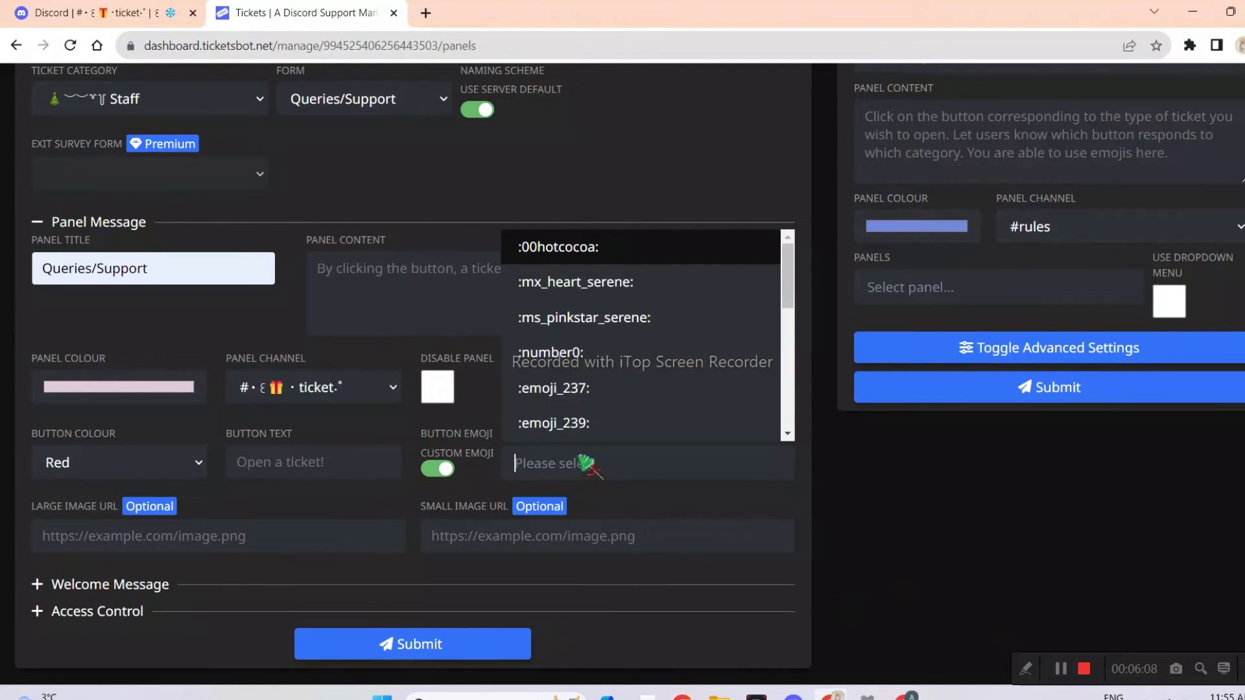
{"action": "left_click", "coordinate": [438, 468]}
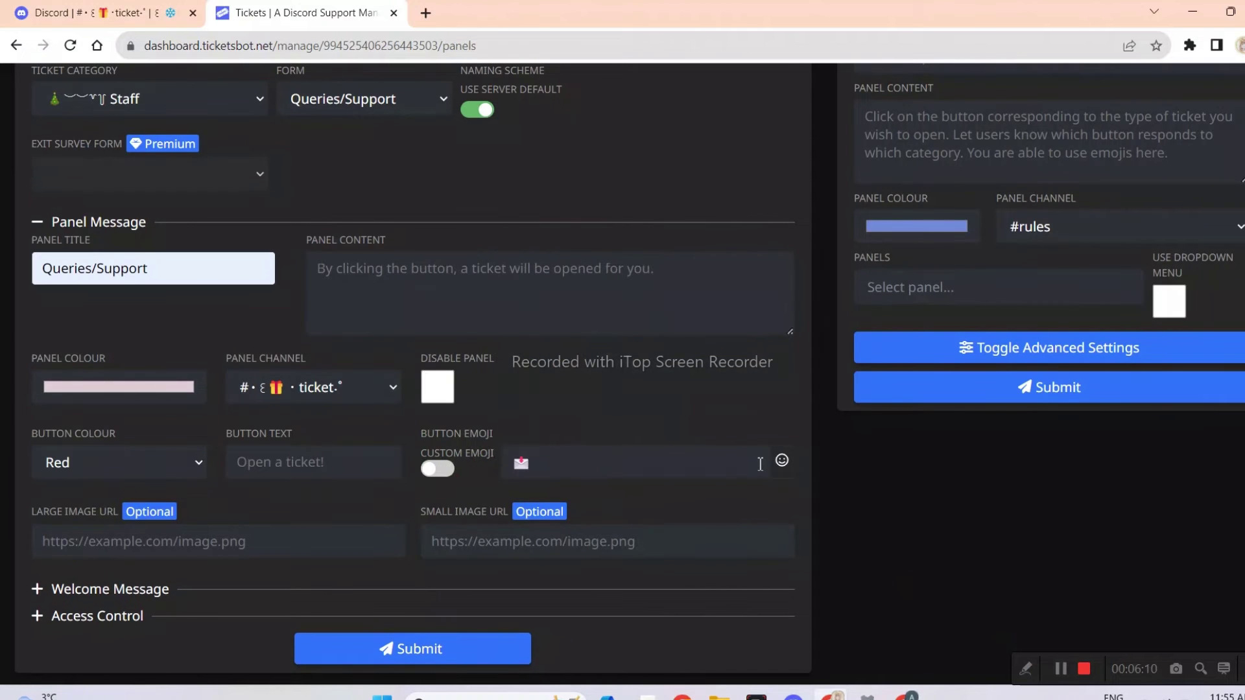
Step: Choose a worried-looking face from the standard emojis as the panel's button emoji
{"action": "left_click", "coordinate": [782, 461]}
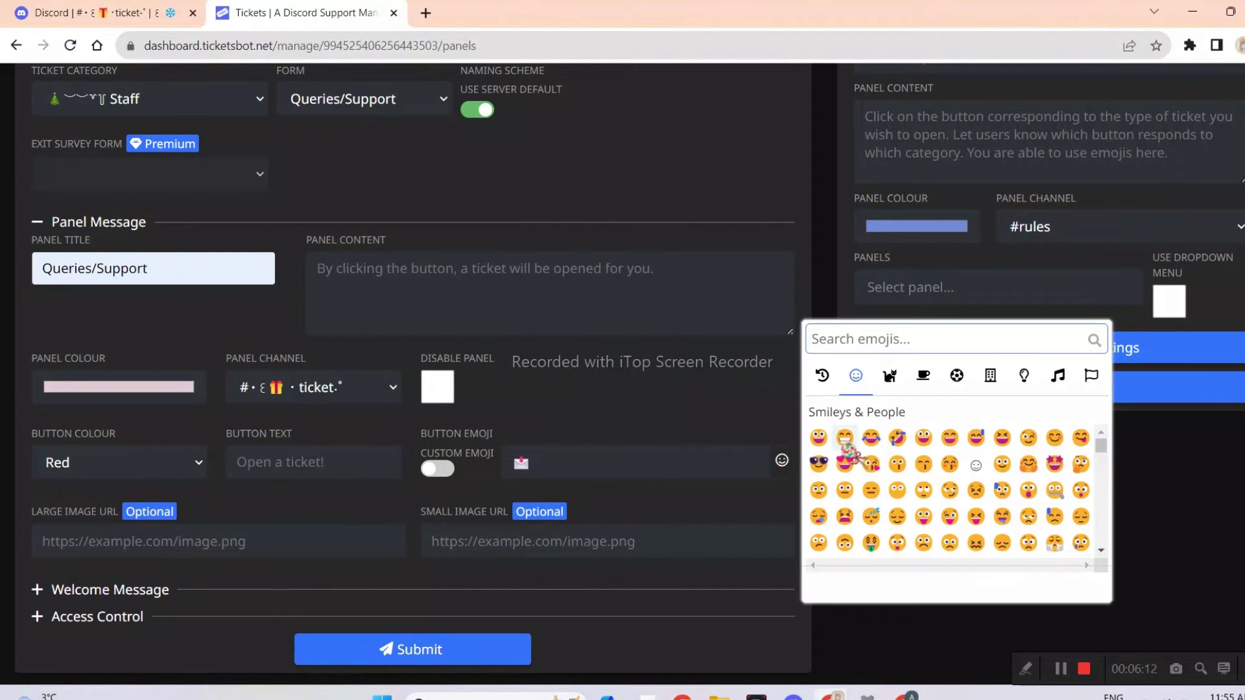
{"action": "scroll", "coordinate": [870, 451], "scroll_direction": "down", "scroll_amount": 1}
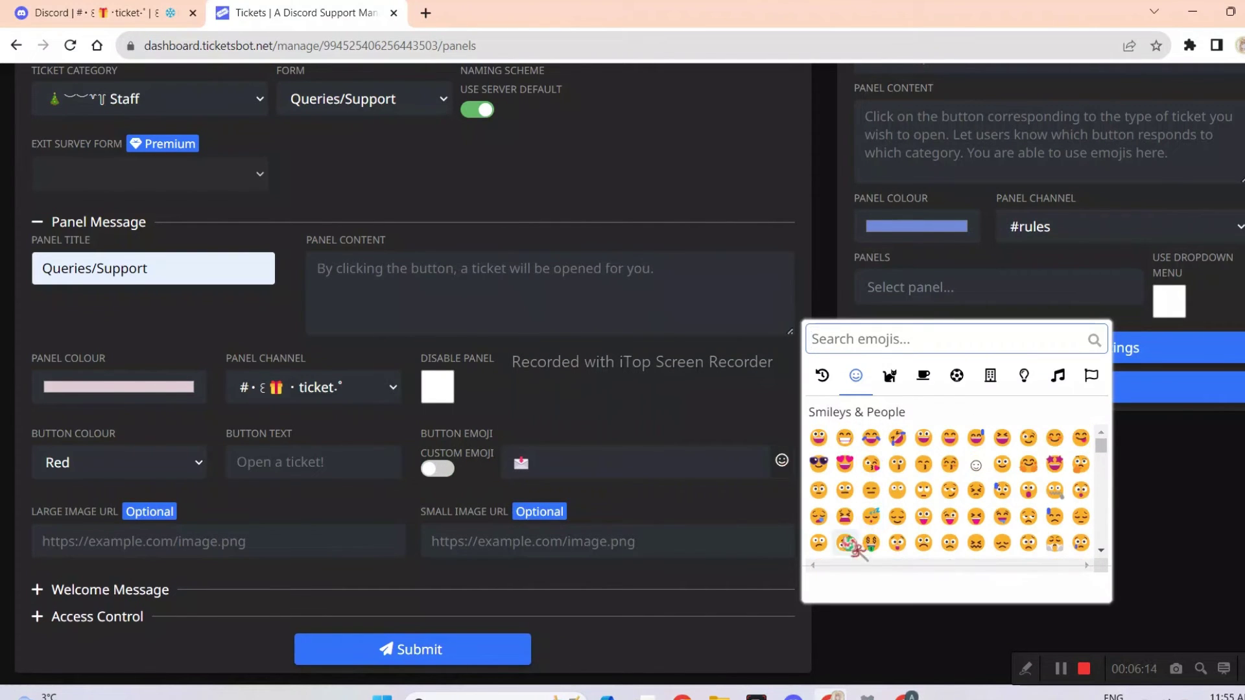
{"action": "scroll", "coordinate": [839, 519], "scroll_direction": "down", "scroll_amount": 1}
{"action": "left_click", "coordinate": [819, 459]}
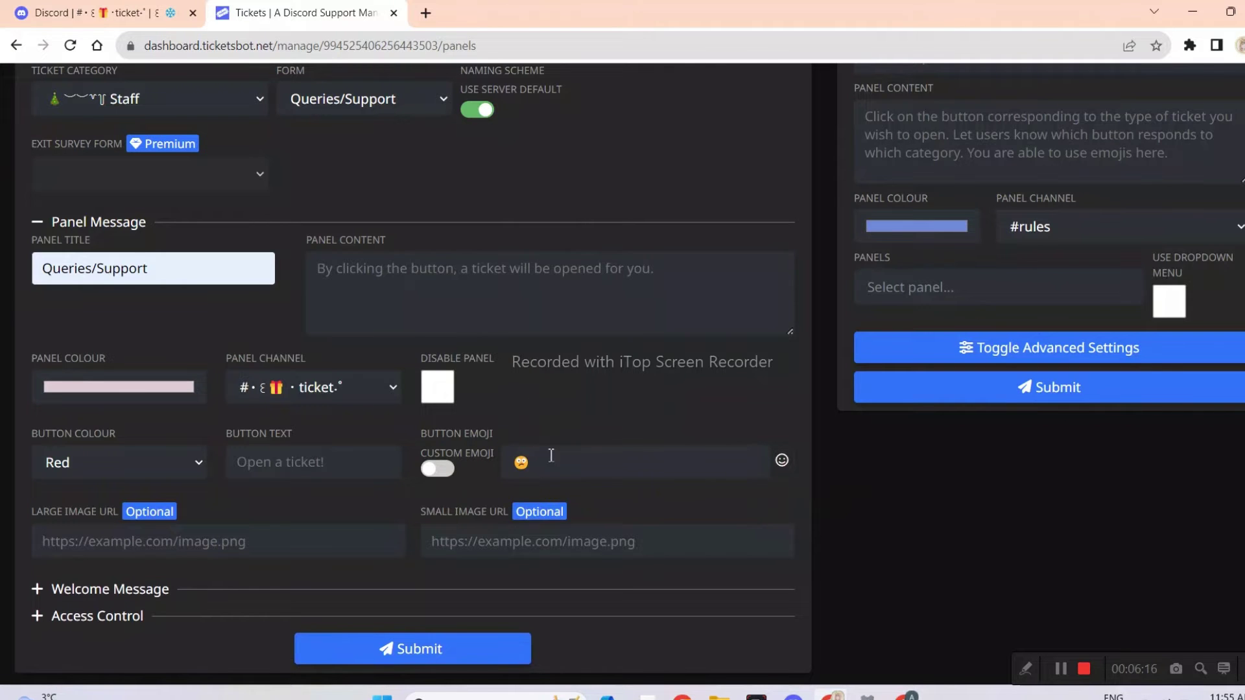
Step: Review the panel's Welcome Message and Access Control settings, submit the panel and dismiss the confirmation
{"action": "scroll", "coordinate": [506, 491], "scroll_direction": "down", "scroll_amount": 1}
{"action": "left_click", "coordinate": [102, 590]}
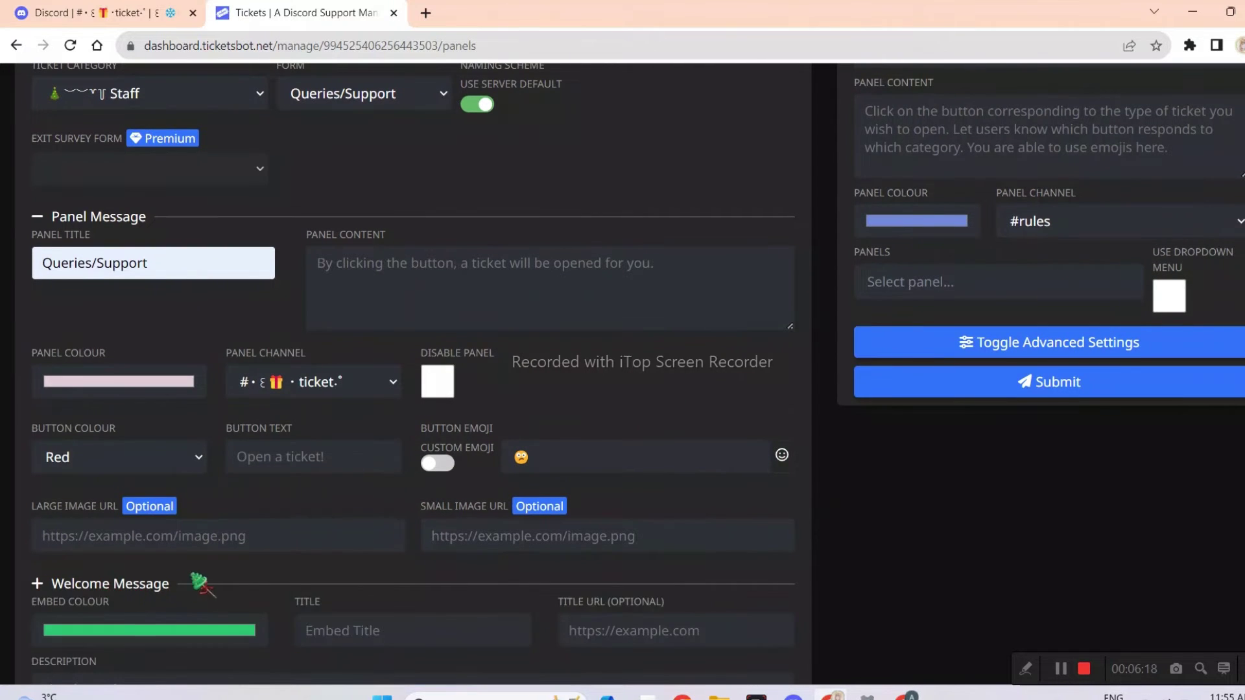
{"action": "scroll", "coordinate": [178, 485], "scroll_direction": "down", "scroll_amount": 4}
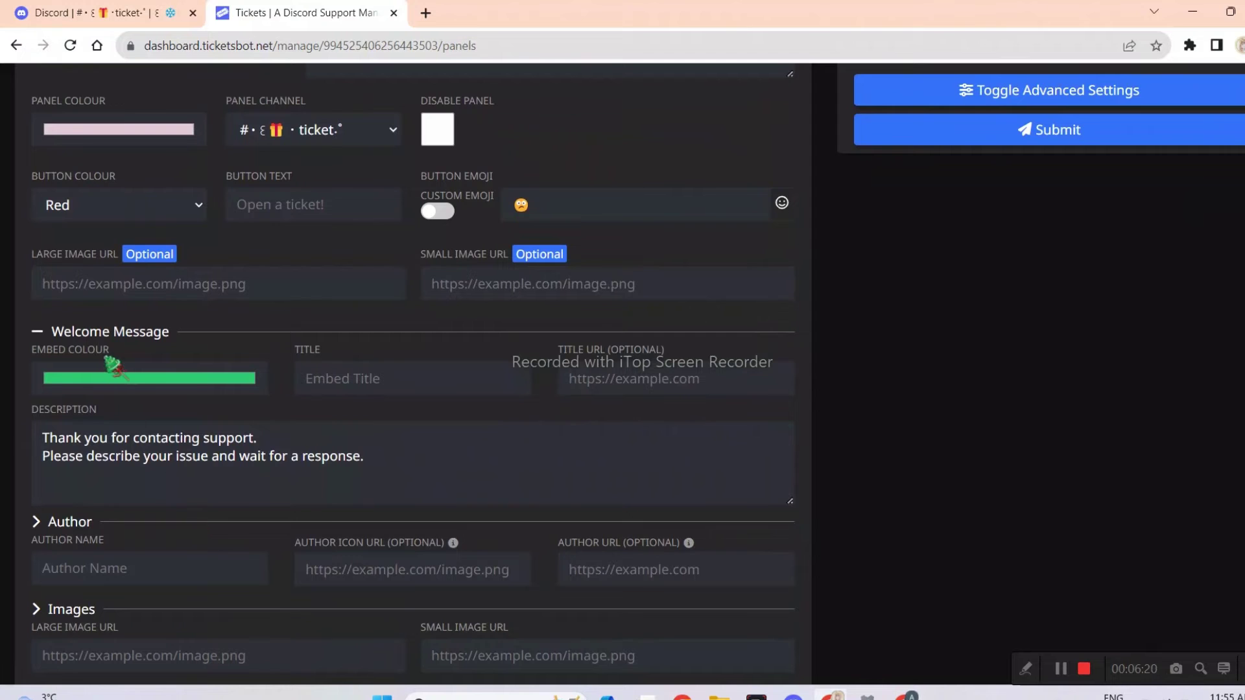
{"action": "scroll", "coordinate": [97, 433], "scroll_direction": "down", "scroll_amount": 1}
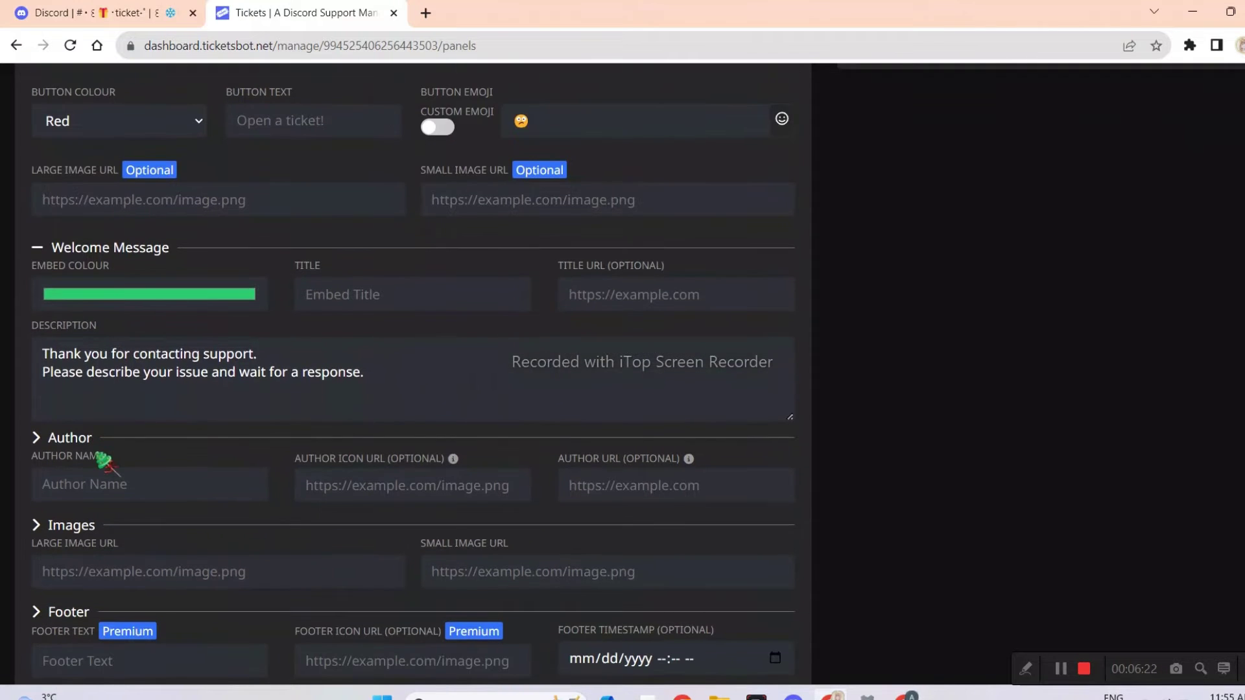
{"action": "left_click", "coordinate": [39, 248]}
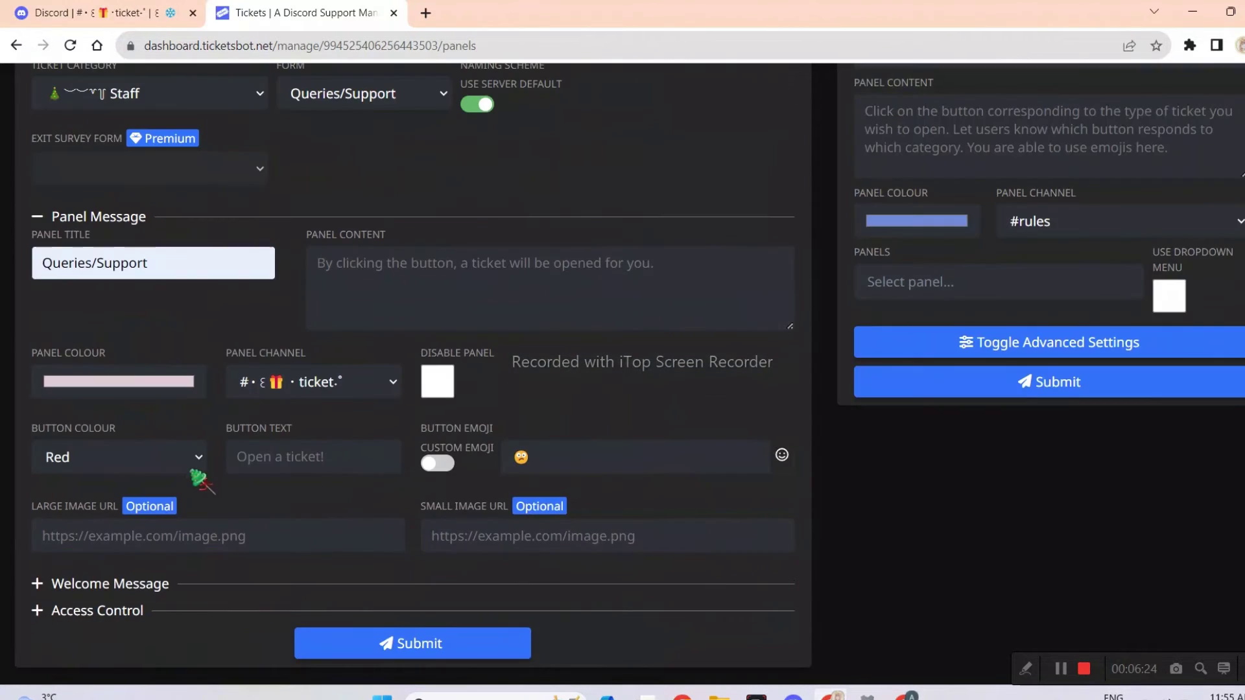
{"action": "left_click", "coordinate": [92, 612]}
{"action": "scroll", "coordinate": [150, 561], "scroll_direction": "down", "scroll_amount": 2}
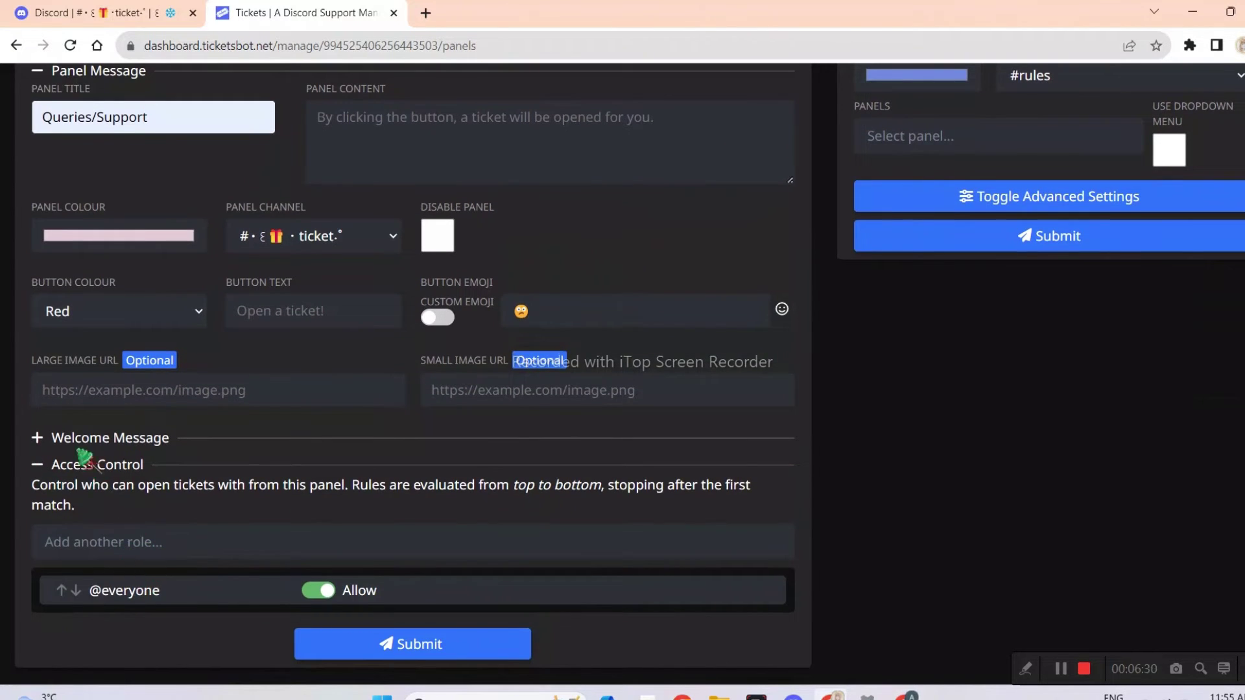
{"action": "left_click", "coordinate": [64, 464]}
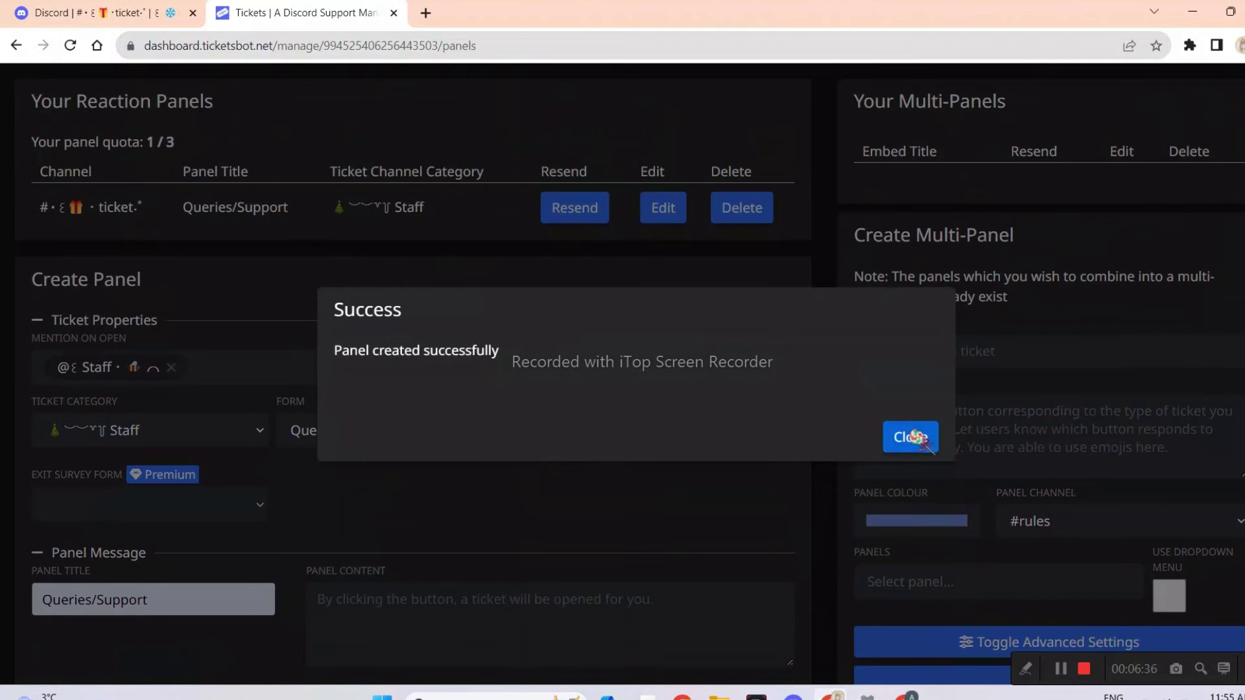
{"action": "left_click", "coordinate": [911, 437]}
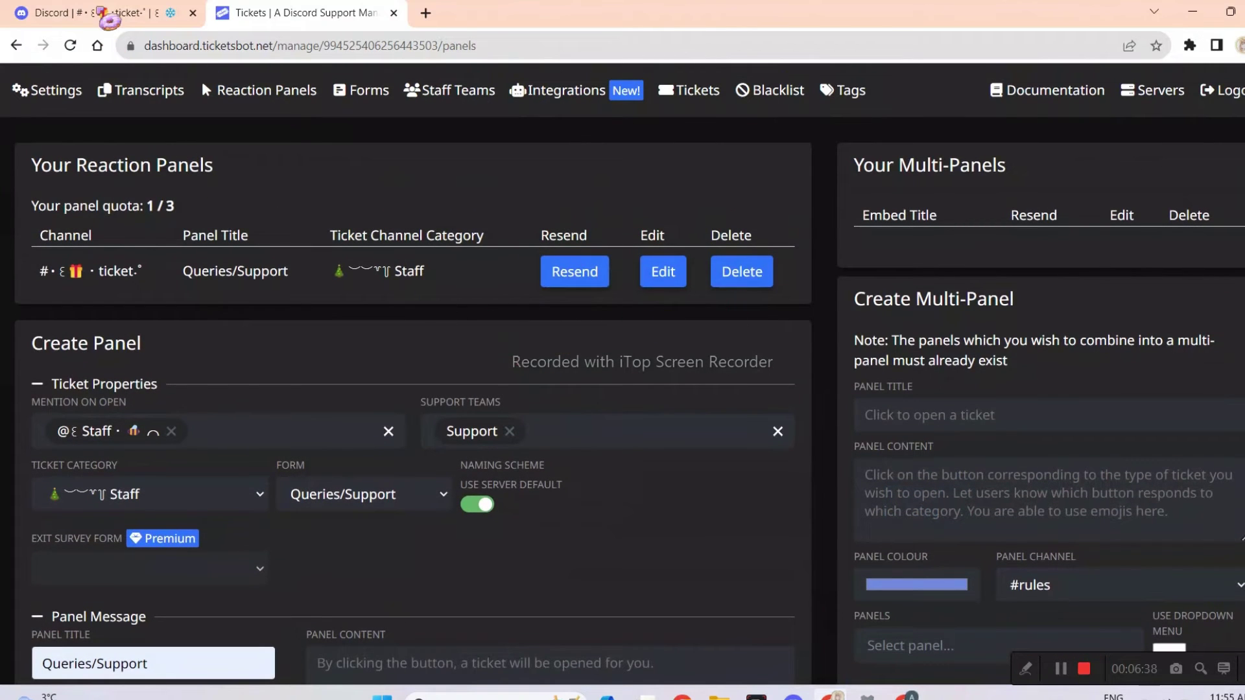
Step: Switch to Discord to check the posted Queries/Support panel in the ticket channel, and return to the Tickets dashboard
{"action": "left_click", "coordinate": [83, 14]}
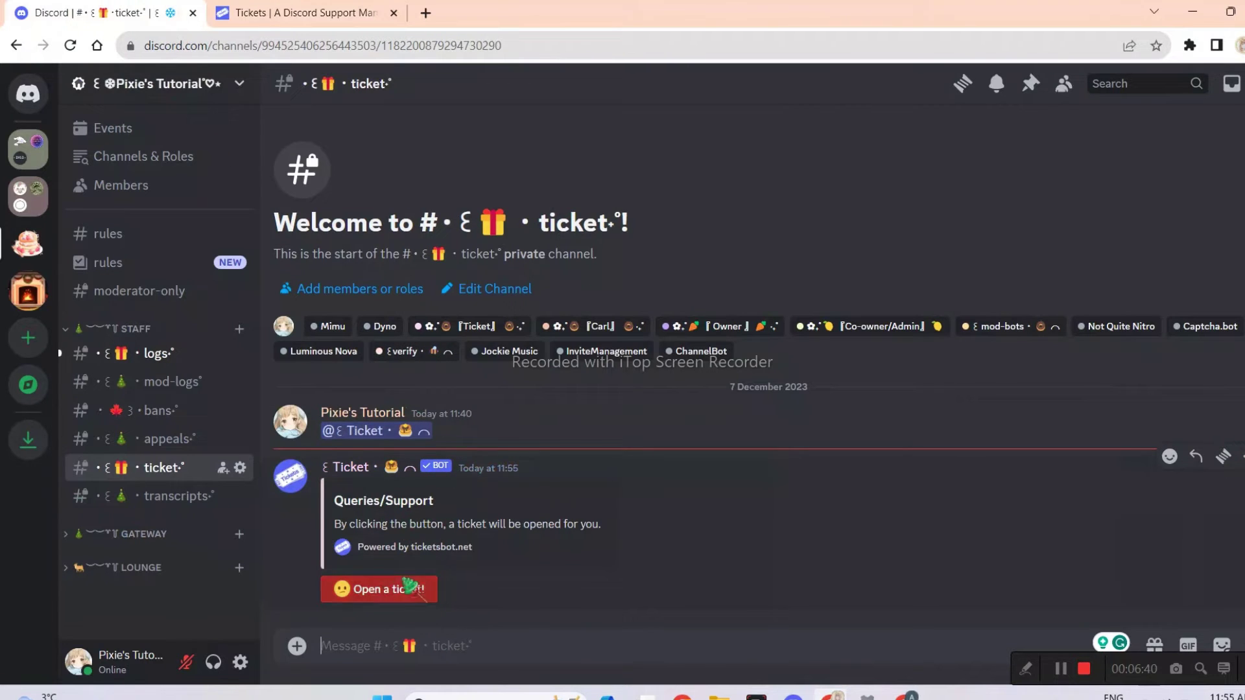
{"action": "left_click", "coordinate": [259, 13]}
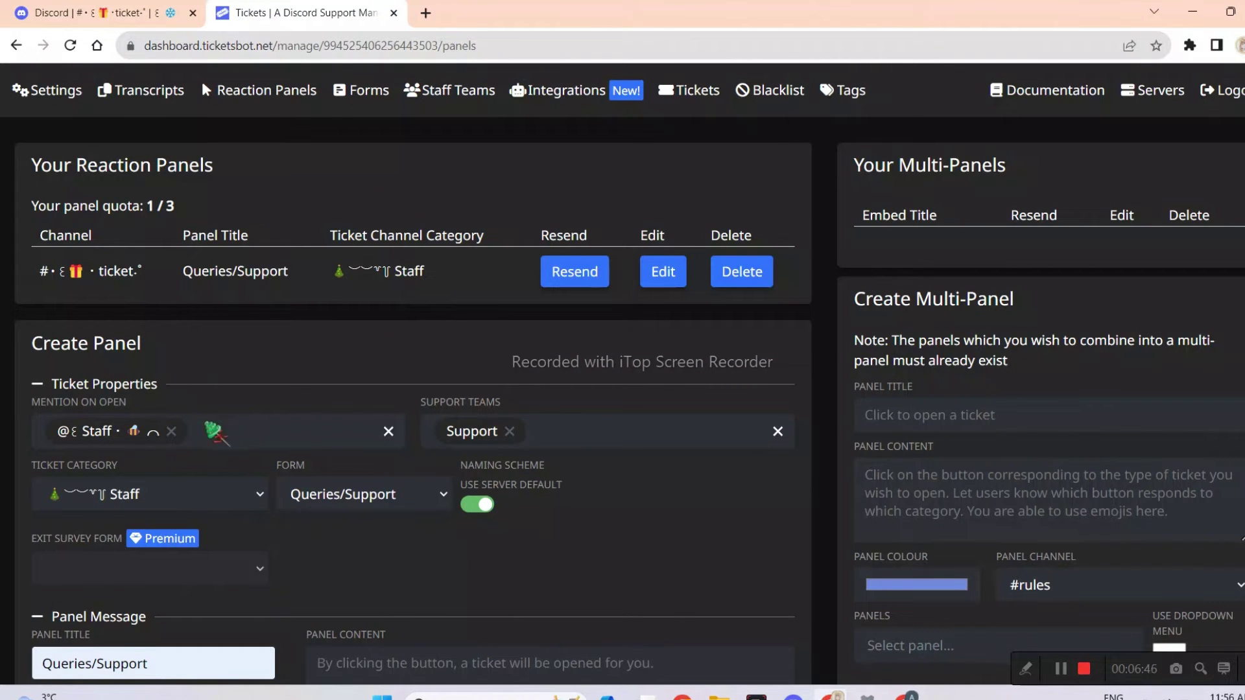
Step: Change the new panel's title to Report user and select the Report user form for it
{"action": "scroll", "coordinate": [310, 448], "scroll_direction": "down", "scroll_amount": 3}
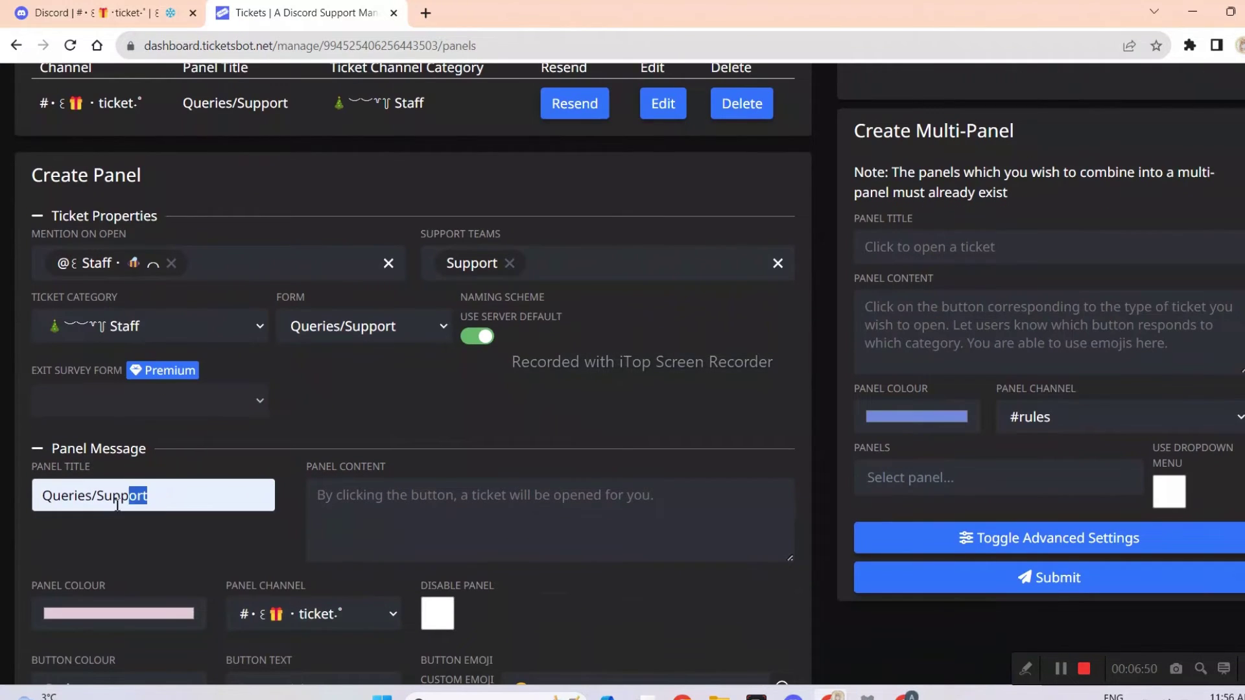
{"action": "left_click_drag", "start_coordinate": [117, 504], "coordinate": [22, 492]}
{"action": "key", "text": "BackSpace"}
{"action": "left_click", "coordinate": [151, 498]}
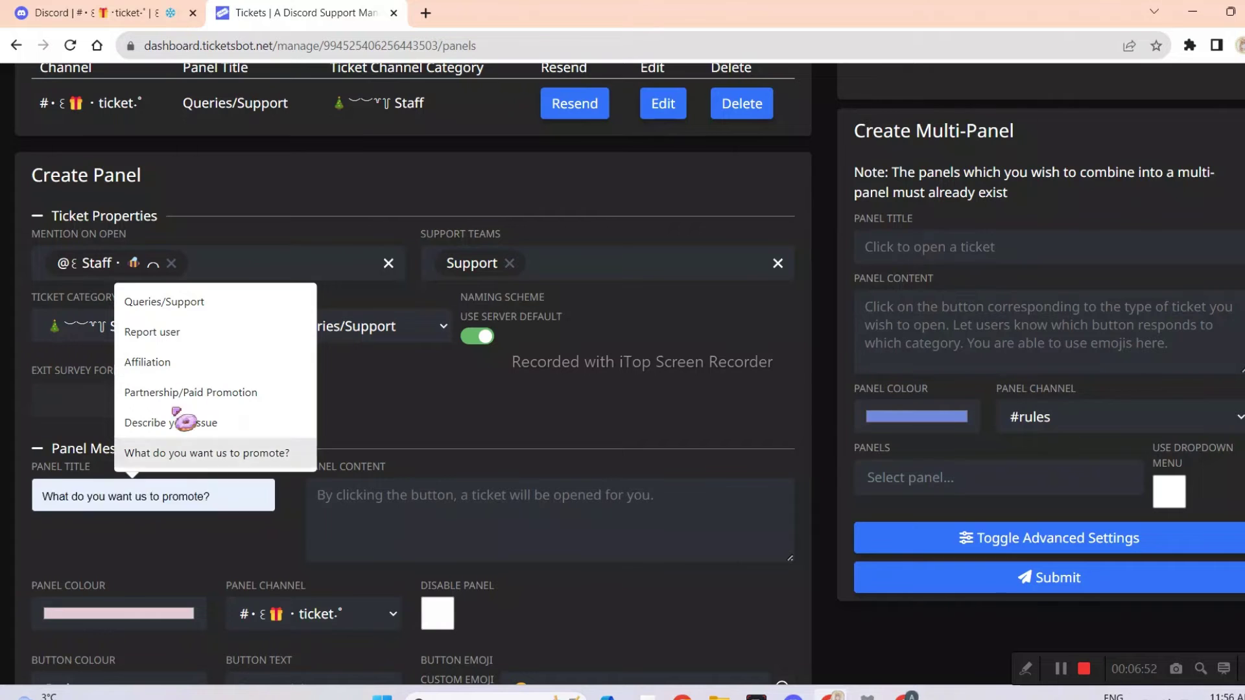
{"action": "left_click", "coordinate": [192, 333]}
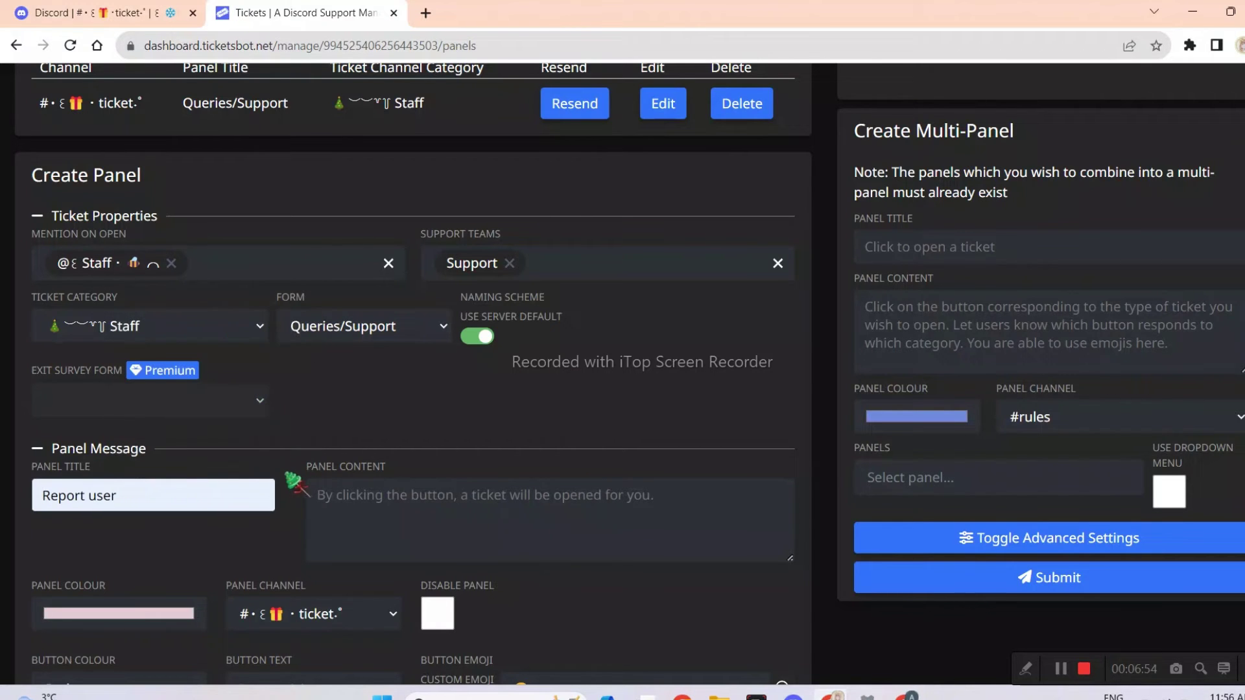
{"action": "scroll", "coordinate": [477, 352], "scroll_direction": "down", "scroll_amount": 1}
{"action": "scroll", "coordinate": [477, 352], "scroll_direction": "up", "scroll_amount": 1}
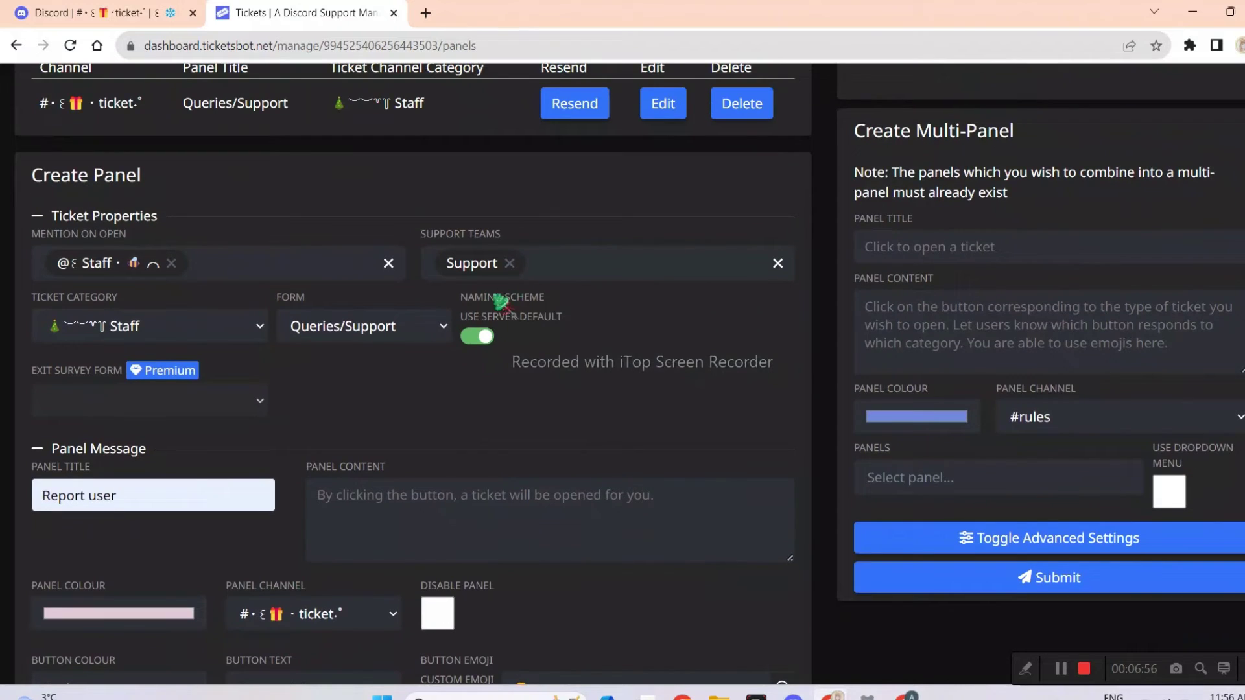
{"action": "left_click", "coordinate": [408, 327]}
{"action": "left_click", "coordinate": [350, 391]}
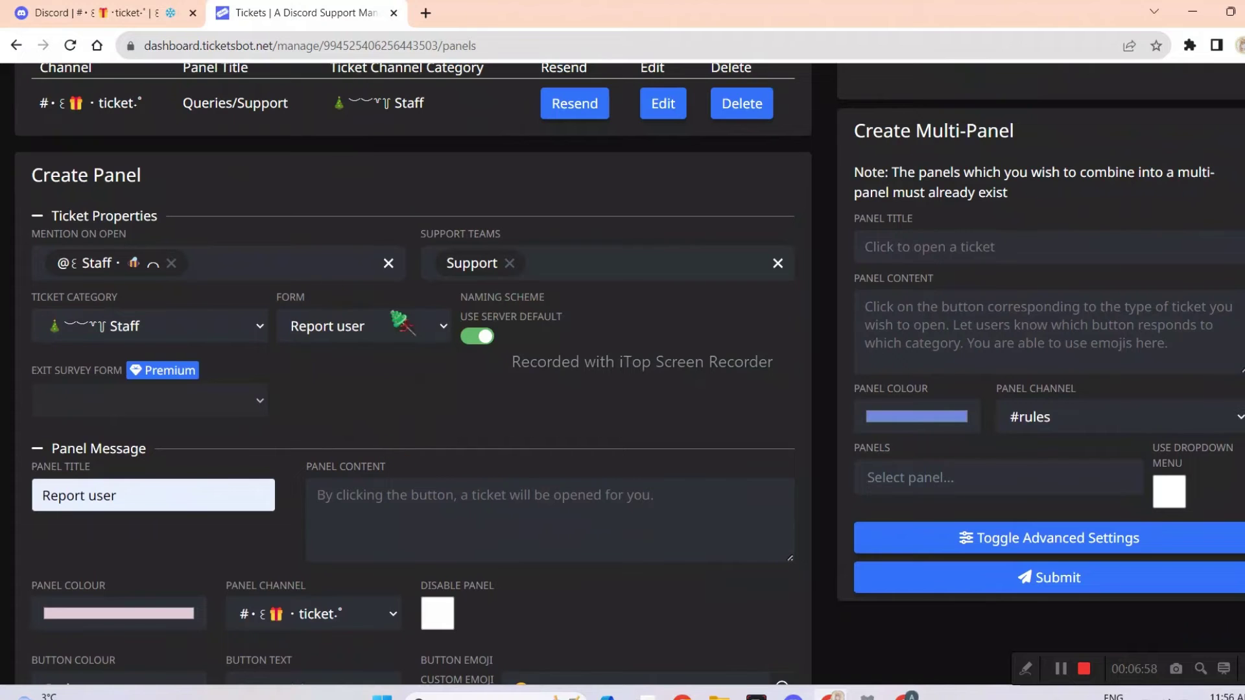
Step: Choose a tired-looking face from the standard emojis as the button emoji and set the panel colour to light blue
{"action": "scroll", "coordinate": [369, 348], "scroll_direction": "down", "scroll_amount": 4}
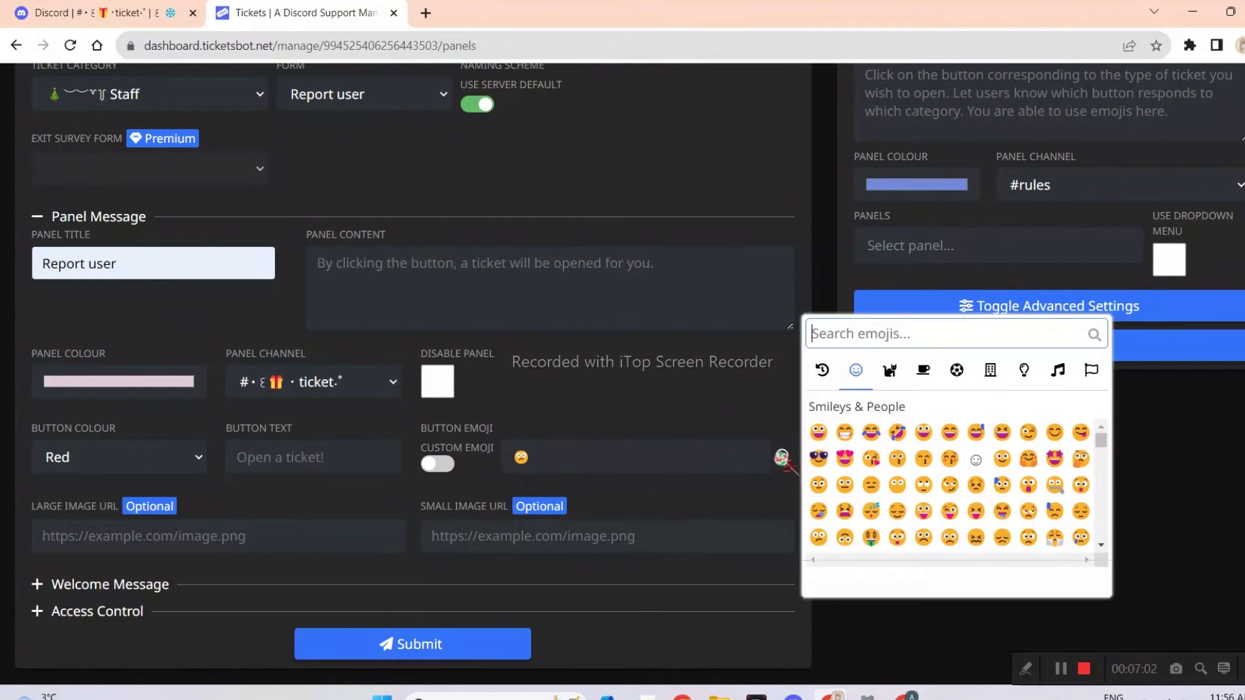
{"action": "left_click", "coordinate": [846, 511]}
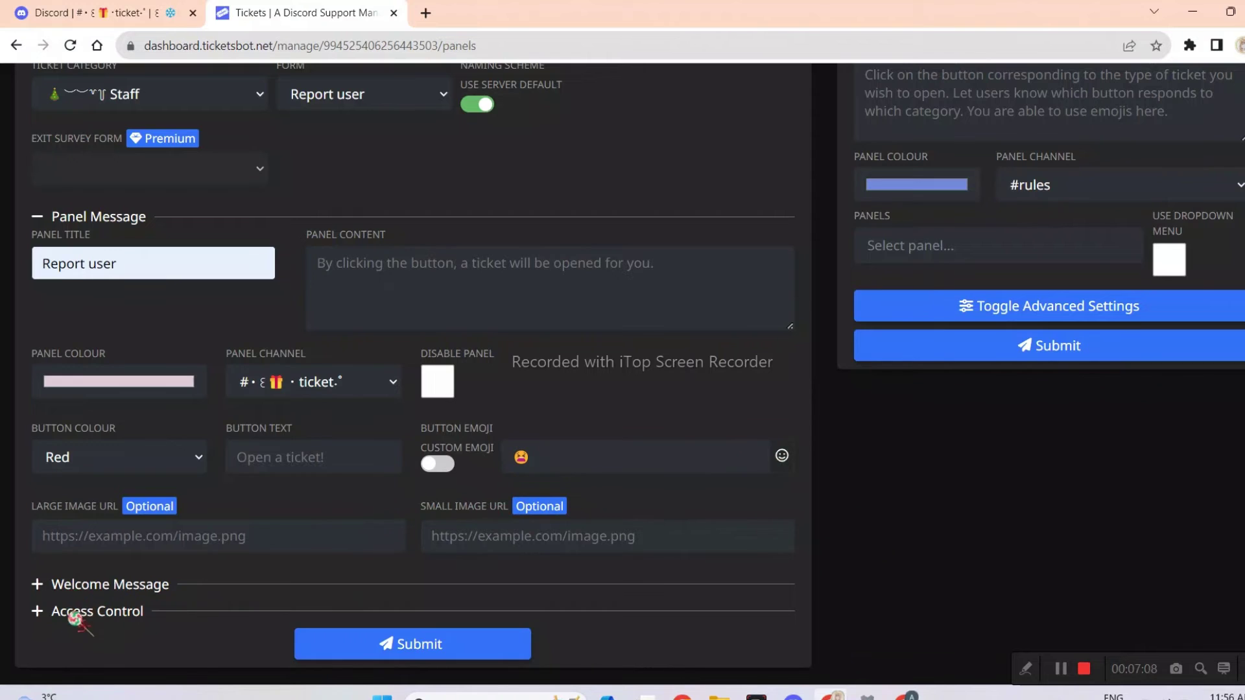
{"action": "left_click", "coordinate": [157, 382]}
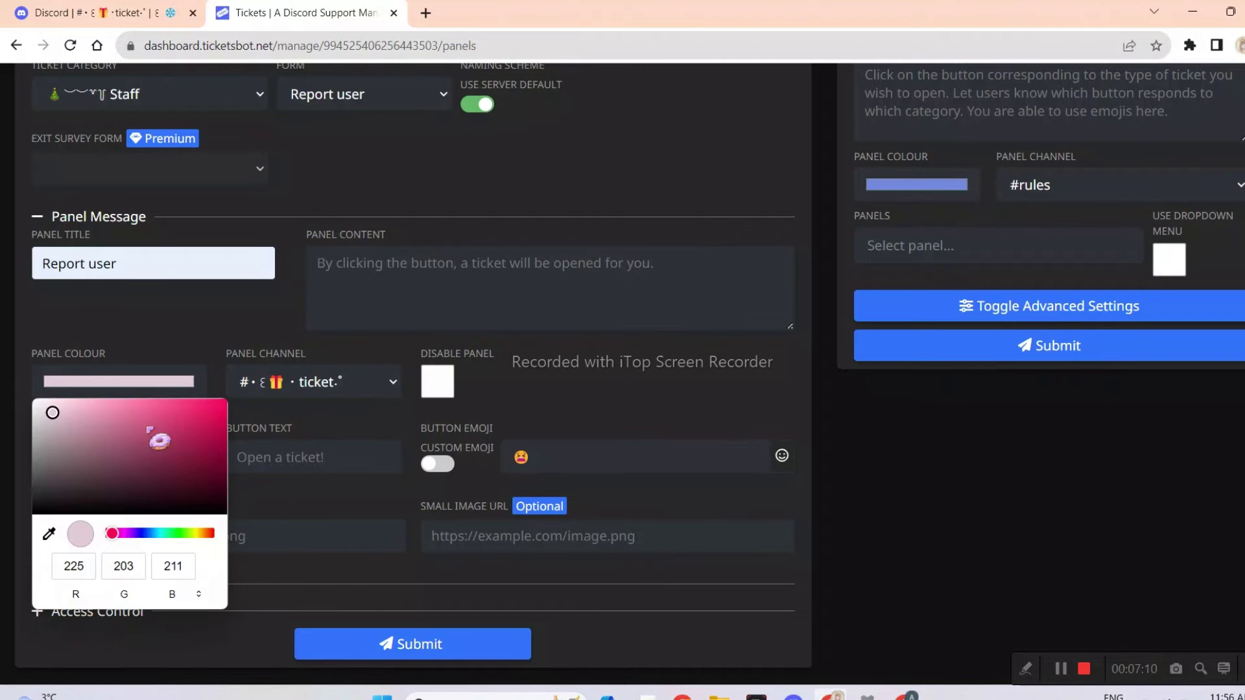
{"action": "left_click_drag", "start_coordinate": [116, 534], "coordinate": [152, 534]}
{"action": "left_click", "coordinate": [285, 502]}
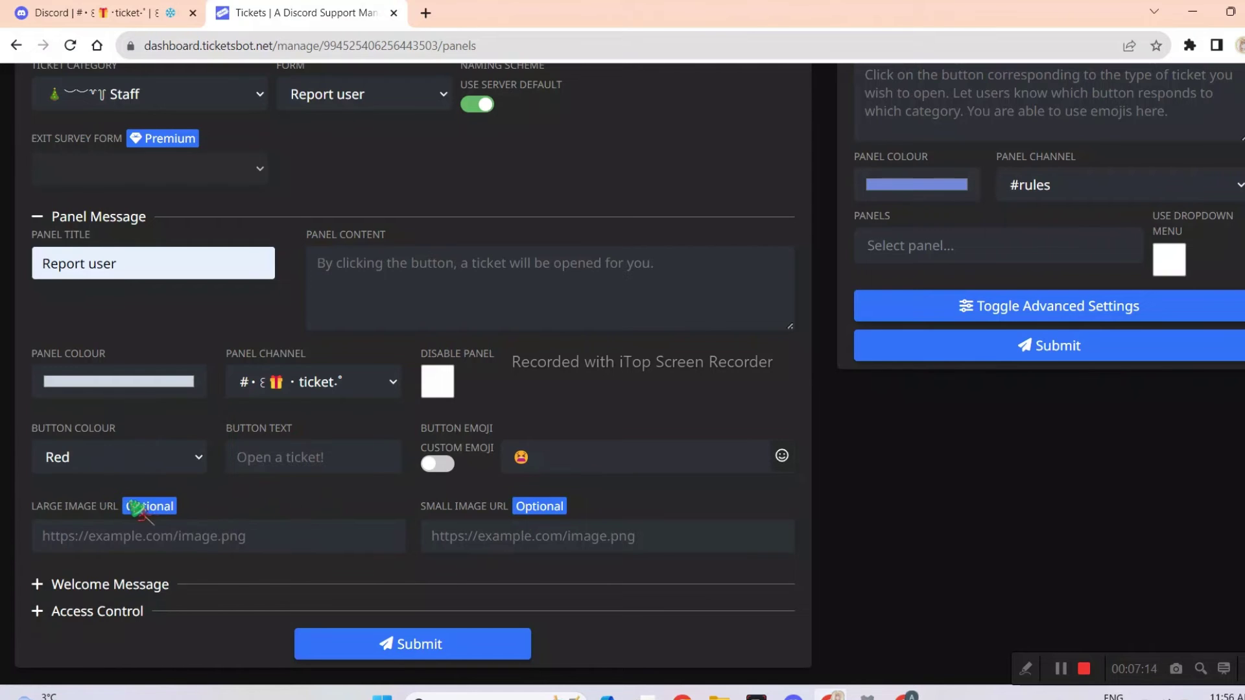
{"action": "left_click", "coordinate": [122, 389]}
{"action": "mouse_move", "coordinate": [69, 422]}
{"action": "left_mouse_down"}
{"action": "mouse_move", "coordinate": [84, 431]}
{"action": "mouse_move", "coordinate": [75, 404]}
{"action": "left_mouse_up"}
{"action": "left_click", "coordinate": [344, 501]}
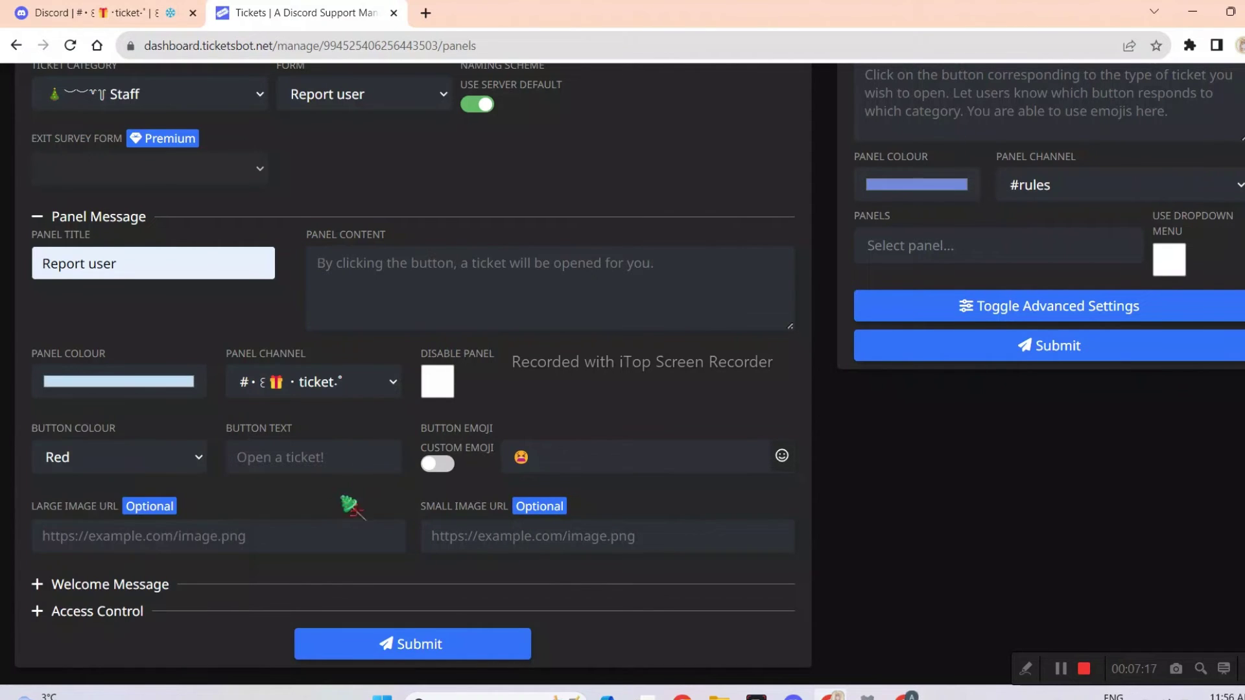
Step: Set the button colour to Blue, submit the Report user panel and dismiss the confirmation
{"action": "left_click", "coordinate": [94, 462]}
{"action": "left_click", "coordinate": [101, 484]}
{"action": "left_click", "coordinate": [424, 648]}
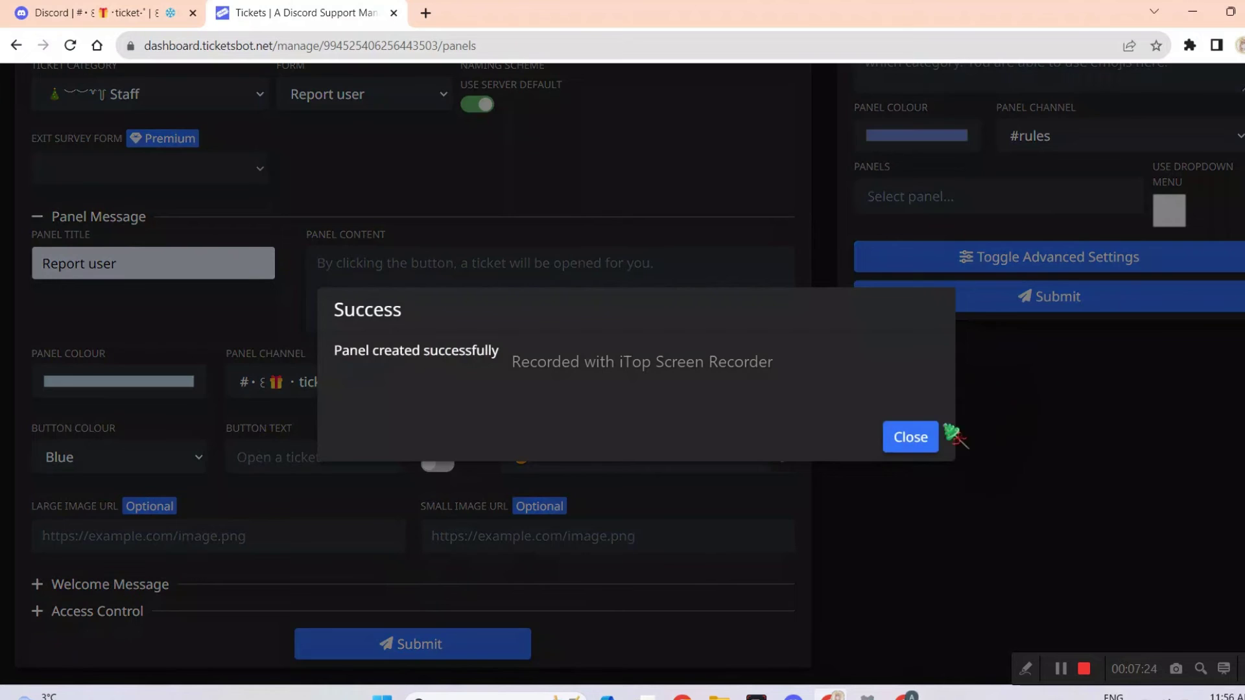
{"action": "left_click", "coordinate": [911, 437]}
Step: Switch to Discord and preview the Queries/Support and Report user forms from the posted panels, cancelling each one
{"action": "scroll", "coordinate": [655, 278], "scroll_direction": "up", "scroll_amount": 5}
{"action": "left_click", "coordinate": [97, 12]}
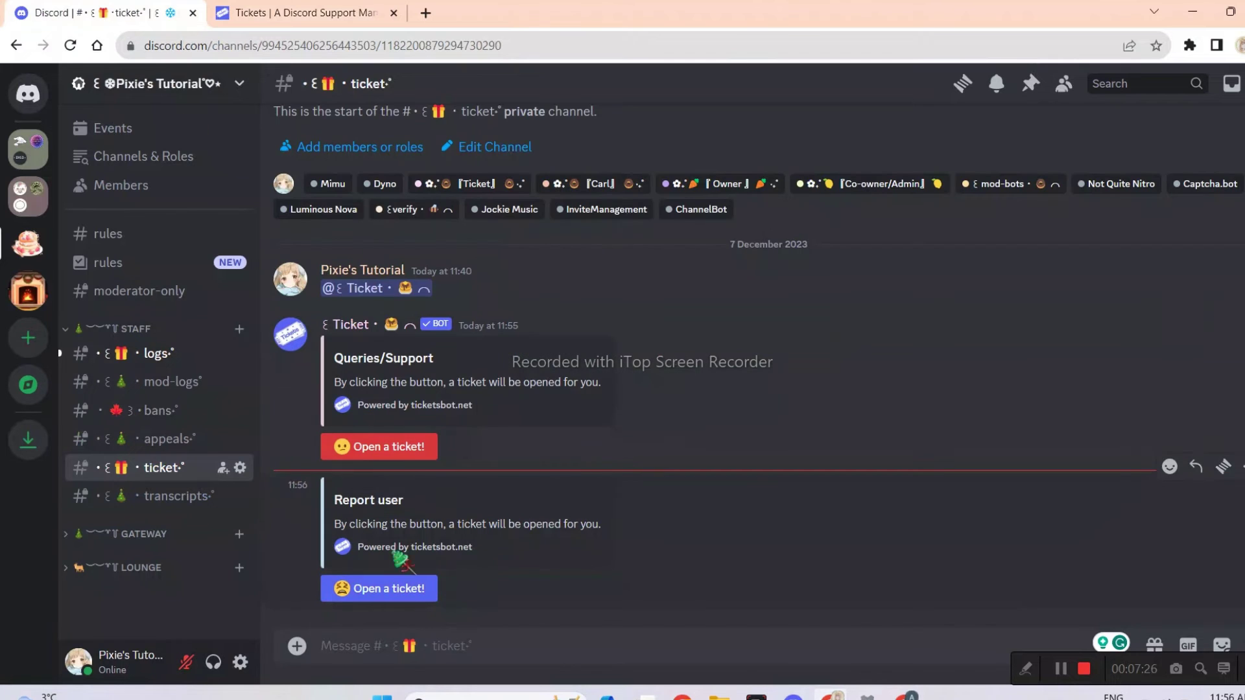
{"action": "left_click", "coordinate": [341, 449]}
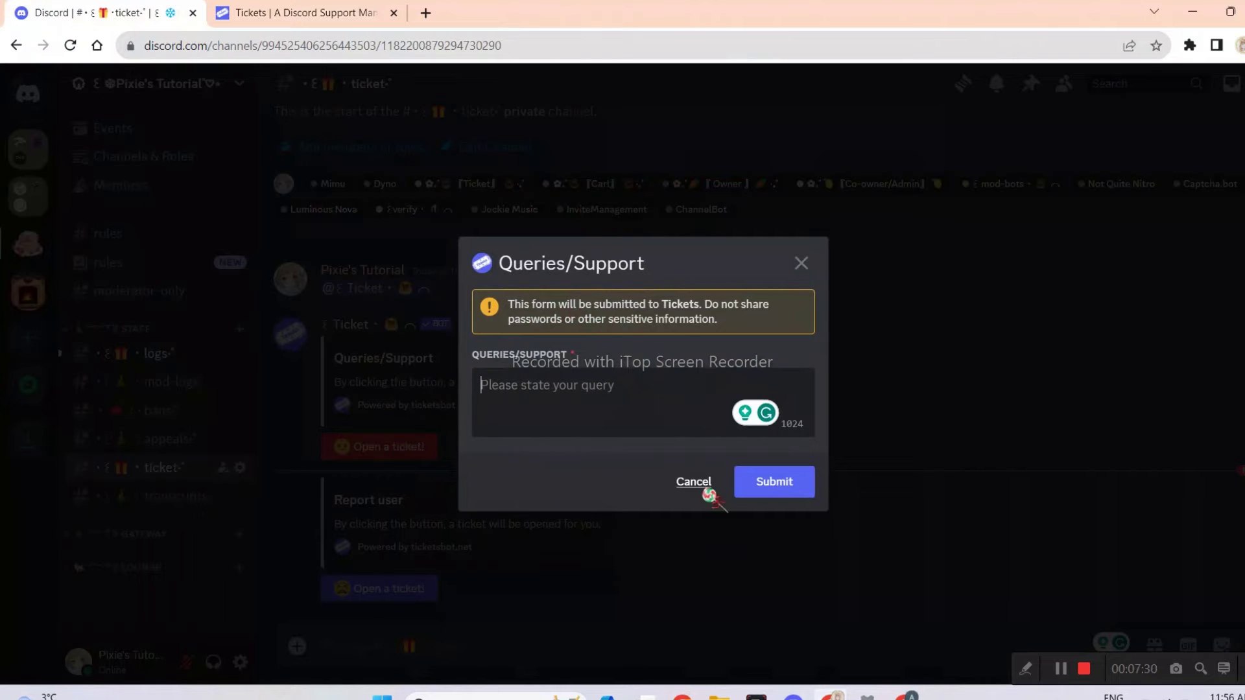
{"action": "left_click", "coordinate": [695, 483]}
{"action": "left_click", "coordinate": [389, 591]}
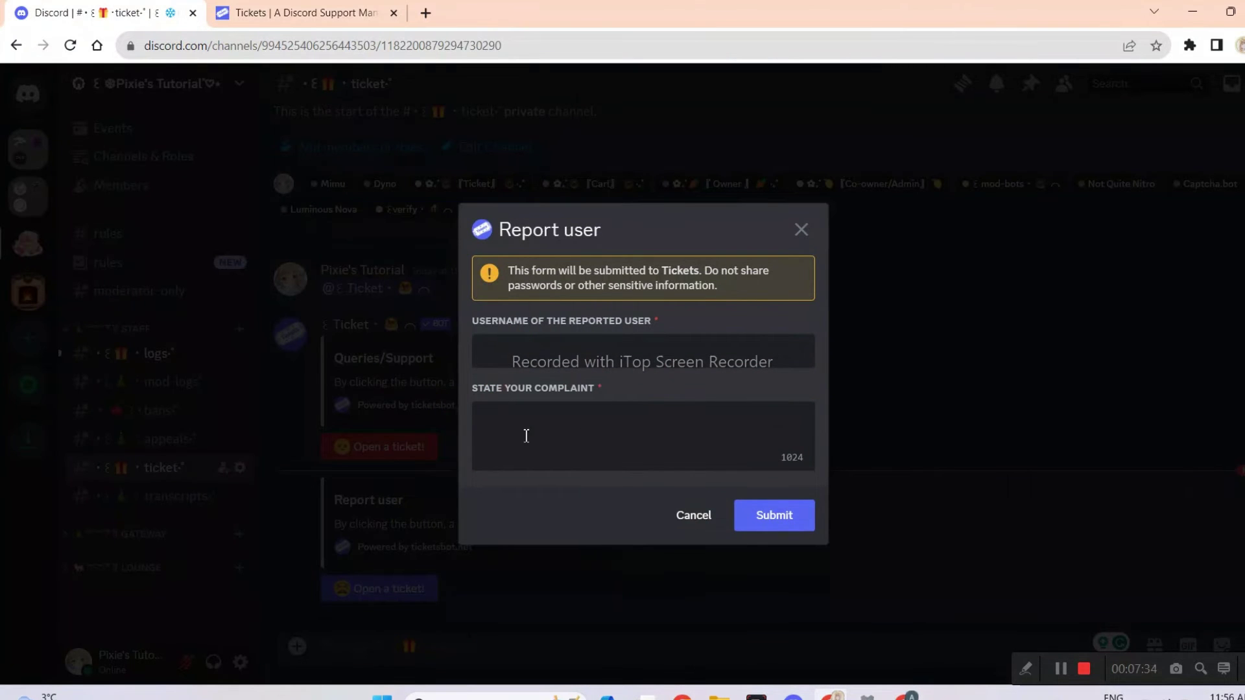
{"action": "left_click", "coordinate": [526, 436]}
{"action": "left_click", "coordinate": [665, 488]}
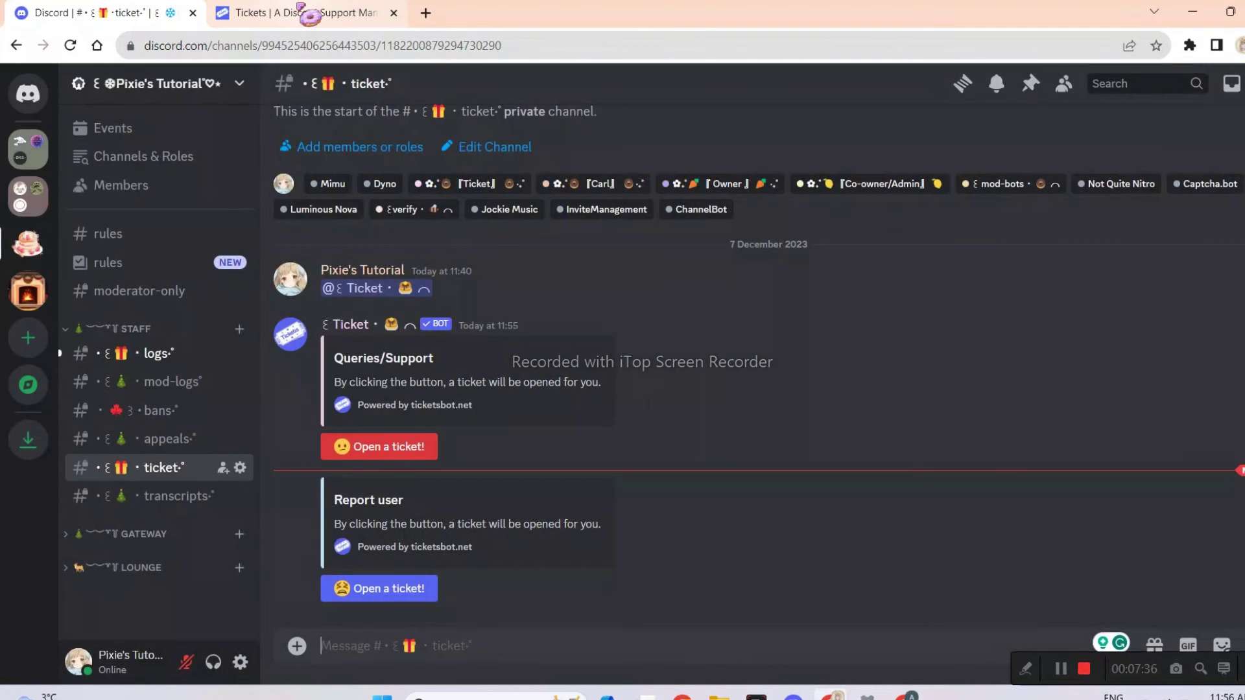
Step: Return to the Tickets dashboard and title the new multi-panel with the decorated "Contact!!" text including the Christmas tree emoji
{"action": "left_click", "coordinate": [300, 14]}
{"action": "scroll", "coordinate": [604, 315], "scroll_direction": "up", "scroll_amount": 2}
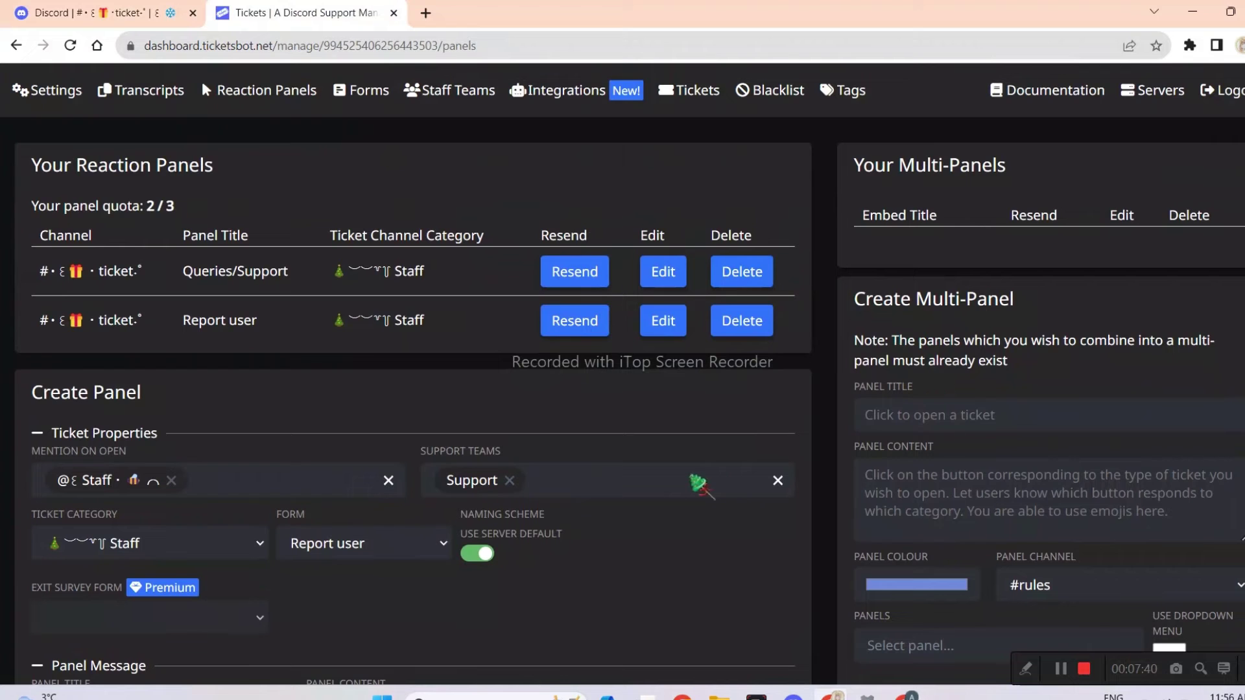
{"action": "scroll", "coordinate": [713, 480], "scroll_direction": "down", "scroll_amount": 3}
{"action": "scroll", "coordinate": [935, 425], "scroll_direction": "up", "scroll_amount": 3}
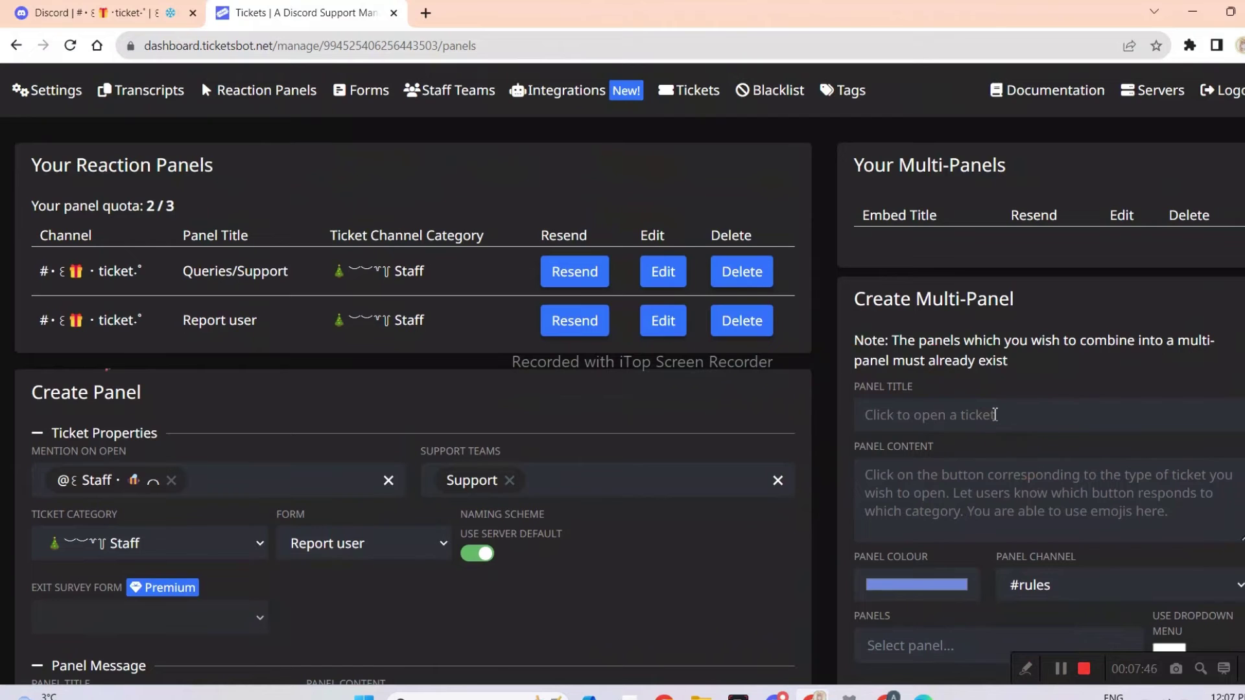
{"action": "left_click", "coordinate": [995, 415]}
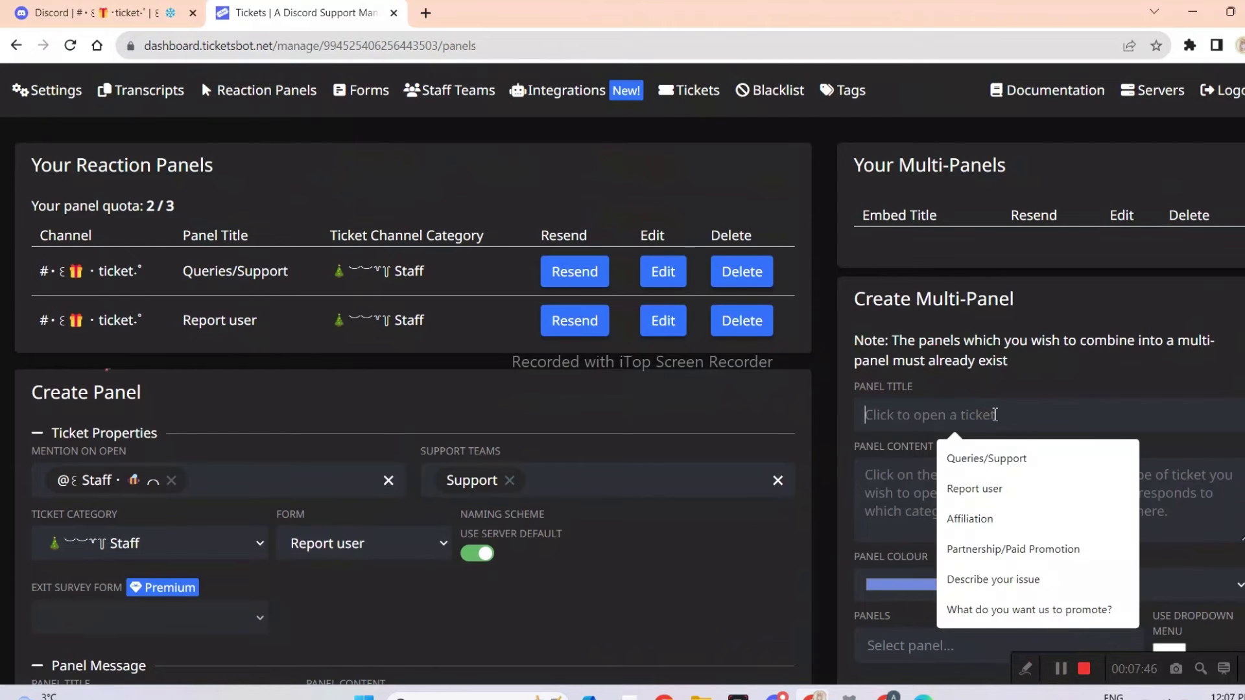
{"action": "scroll", "coordinate": [998, 399], "scroll_direction": "down", "scroll_amount": 3}
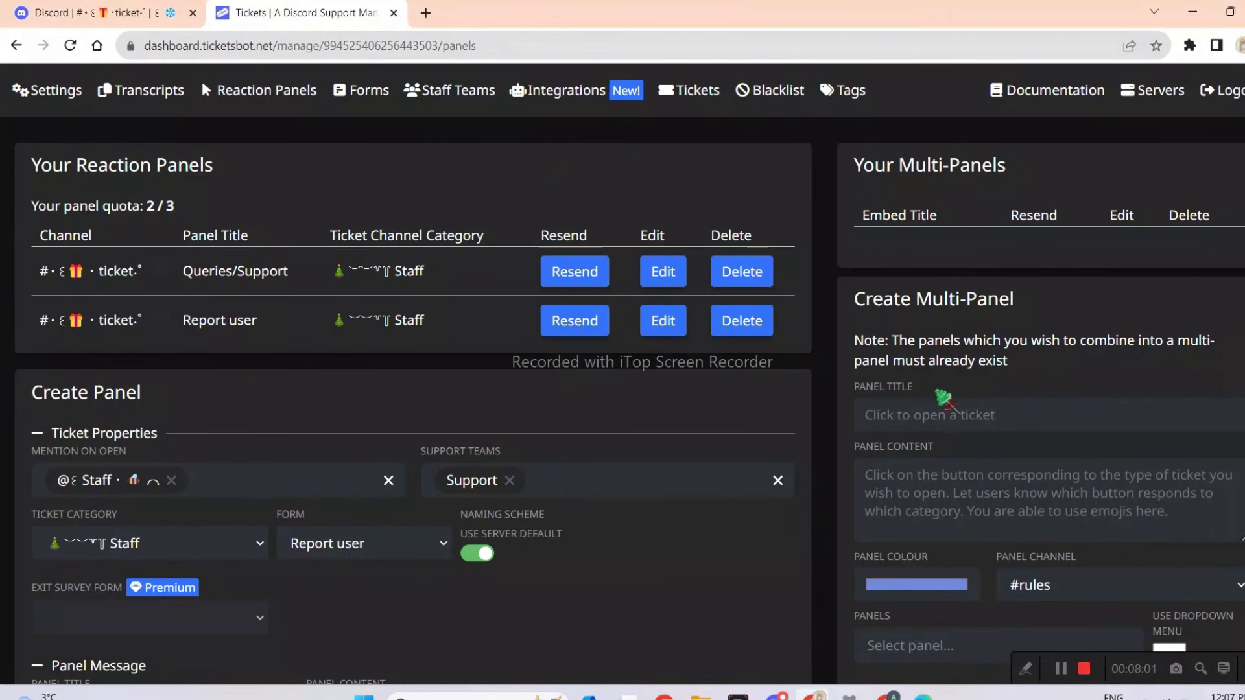
{"action": "left_click", "coordinate": [941, 415]}
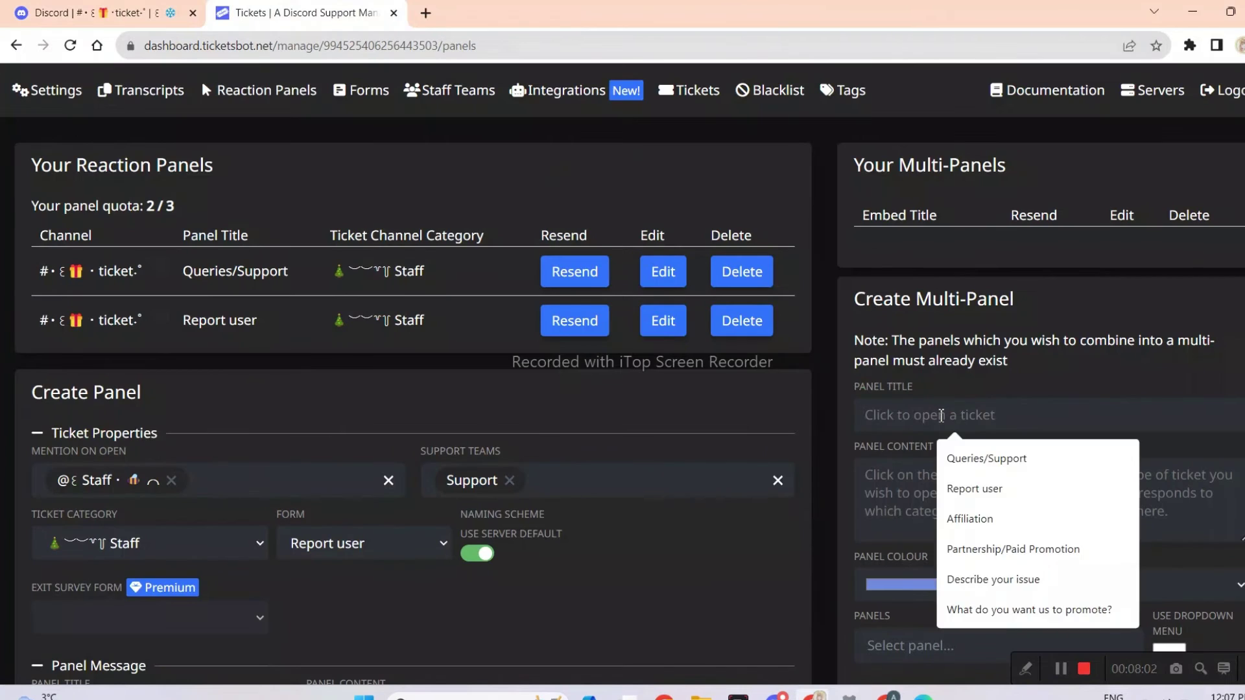
{"action": "type", "text": "ɷ·˚₊🎄 ˚⊹. ˚Contact!!⊹˚₊˙(>ᴗ<ɷ)"}
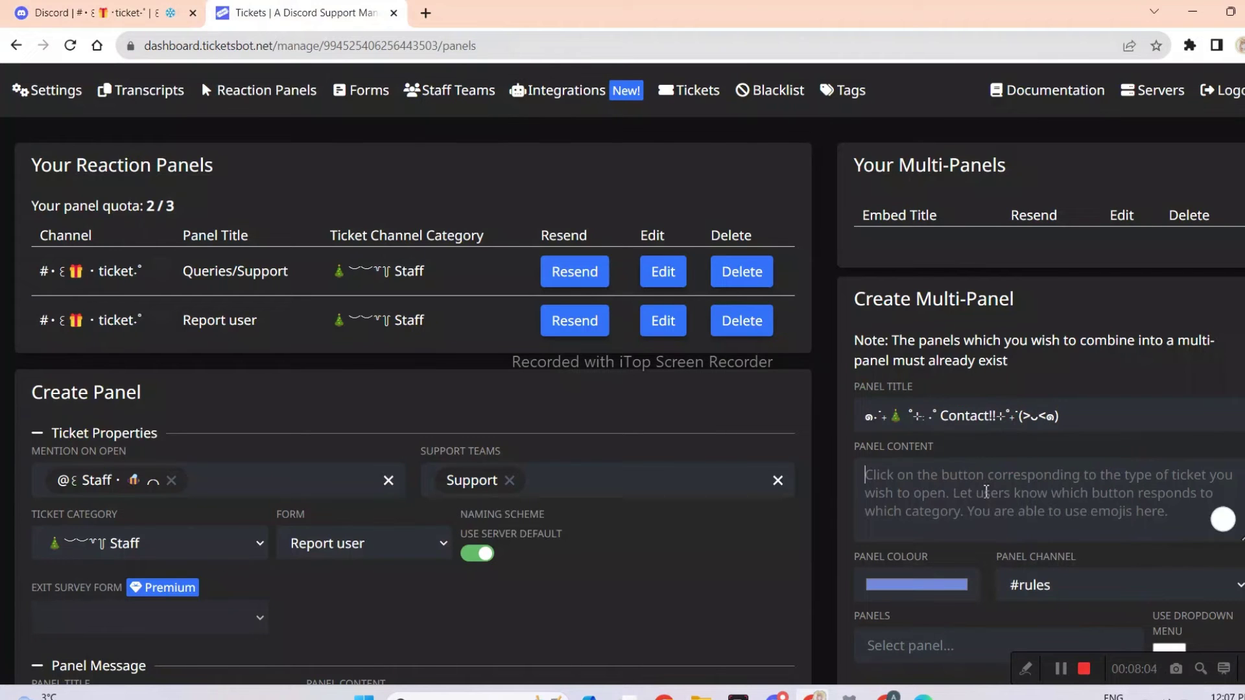
Step: Copy the decorated text from "Open ticket" to "Report Users" in the Discord ticket channel message into the multi-panel's content
{"action": "left_click", "coordinate": [155, 12]}
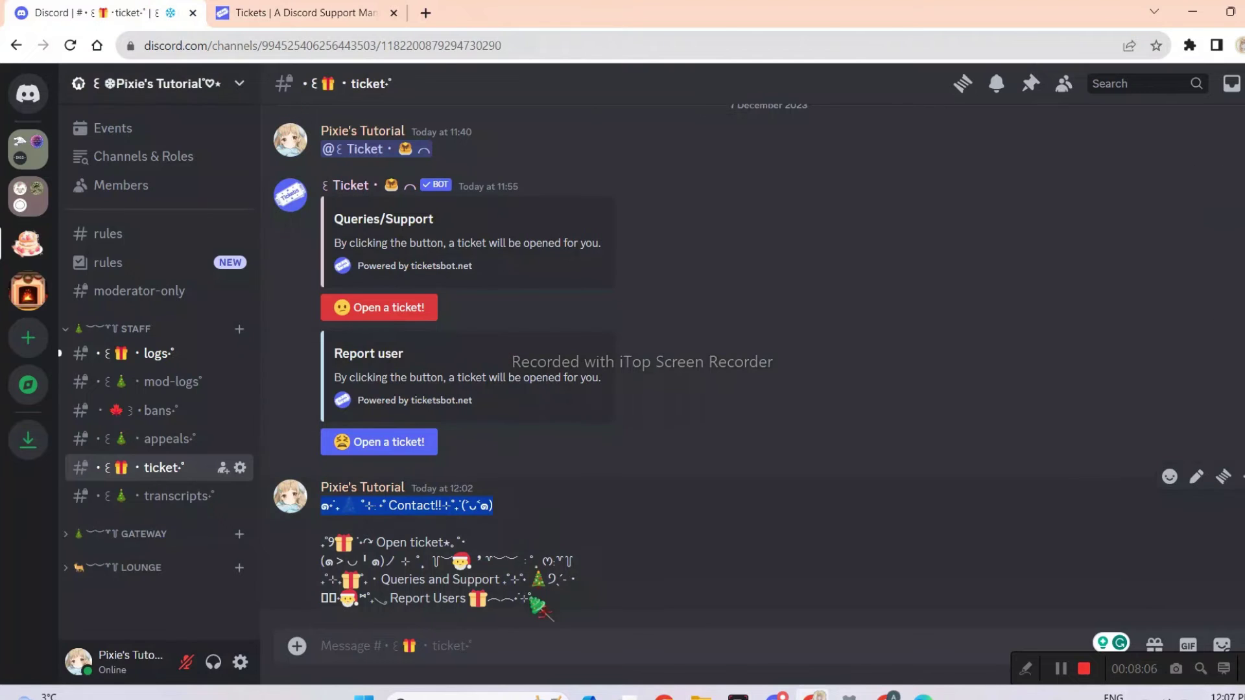
{"action": "left_click_drag", "start_coordinate": [513, 616], "coordinate": [340, 551]}
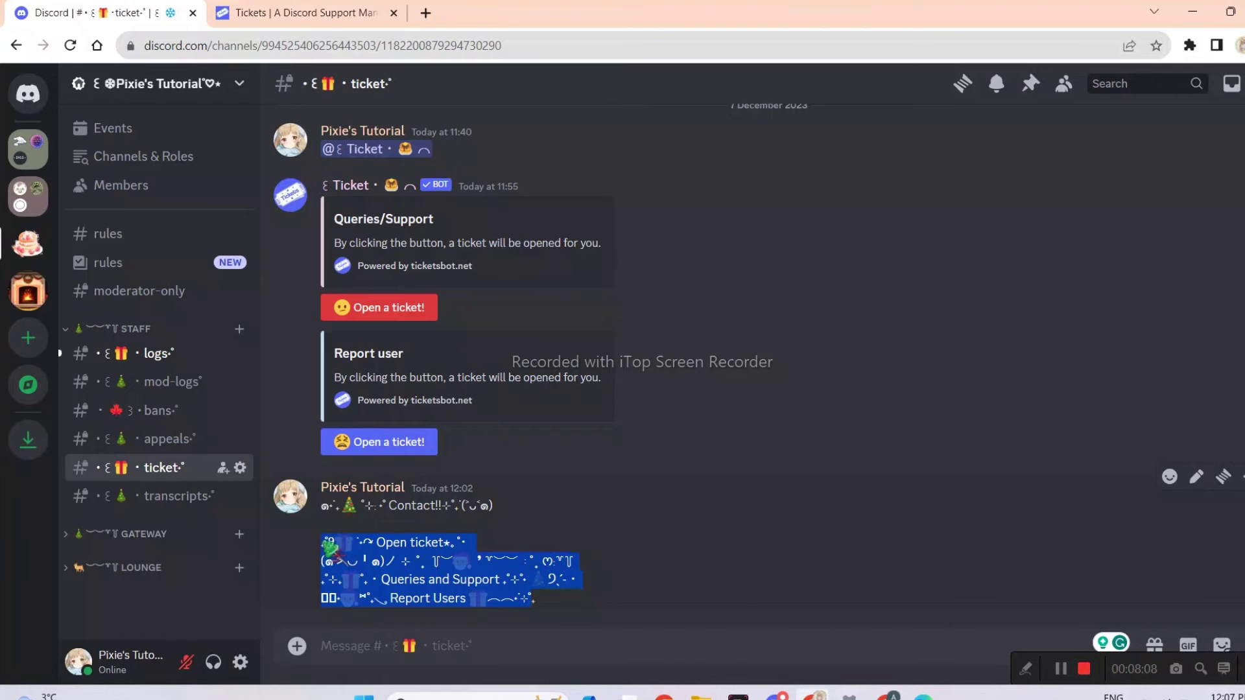
{"action": "left_click", "coordinate": [305, 12]}
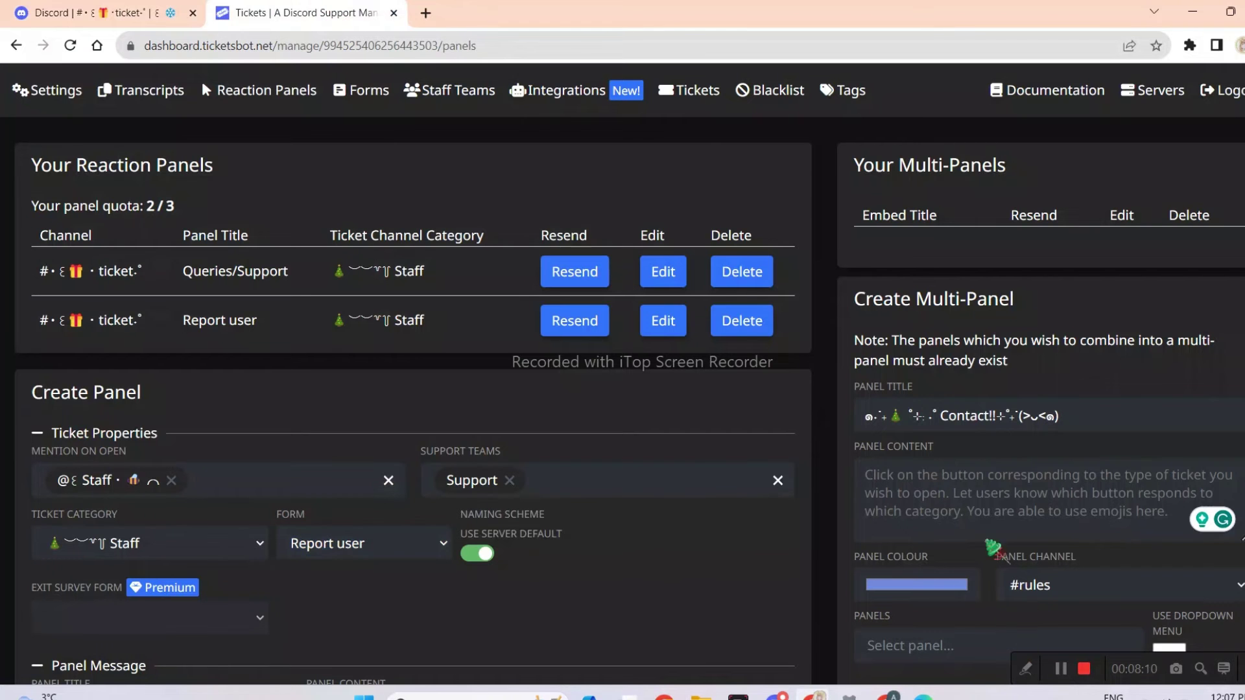
{"action": "key", "text": "ctrl+v"}
{"action": "scroll", "coordinate": [999, 519], "scroll_direction": "down", "scroll_amount": 1}
{"action": "scroll", "coordinate": [918, 517], "scroll_direction": "down", "scroll_amount": 1}
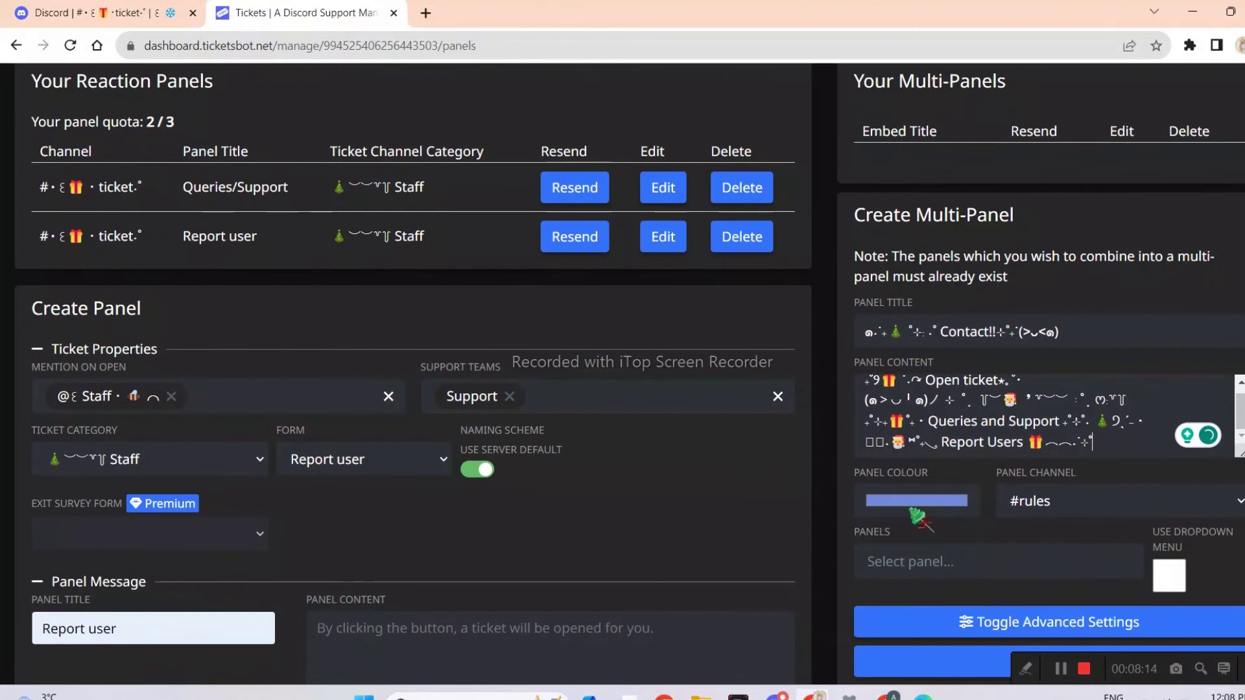
Step: Set the multi-panel's colour to a light orange, RGB 245, 202, 153
{"action": "left_click", "coordinate": [911, 506]}
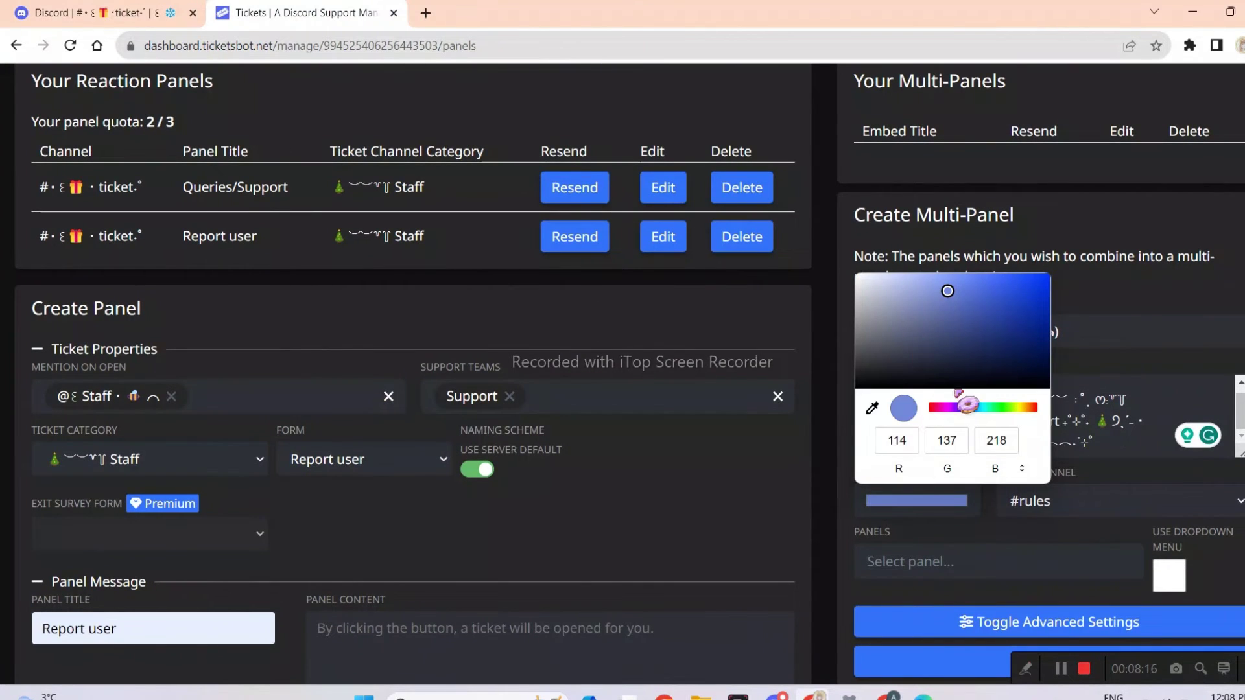
{"action": "left_click_drag", "start_coordinate": [968, 409], "coordinate": [1026, 407]}
{"action": "mouse_move", "coordinate": [890, 280]}
{"action": "left_mouse_down"}
{"action": "mouse_move", "coordinate": [900, 289]}
{"action": "mouse_move", "coordinate": [890, 295]}
{"action": "mouse_move", "coordinate": [940, 289]}
{"action": "mouse_move", "coordinate": [928, 279]}
{"action": "left_mouse_up"}
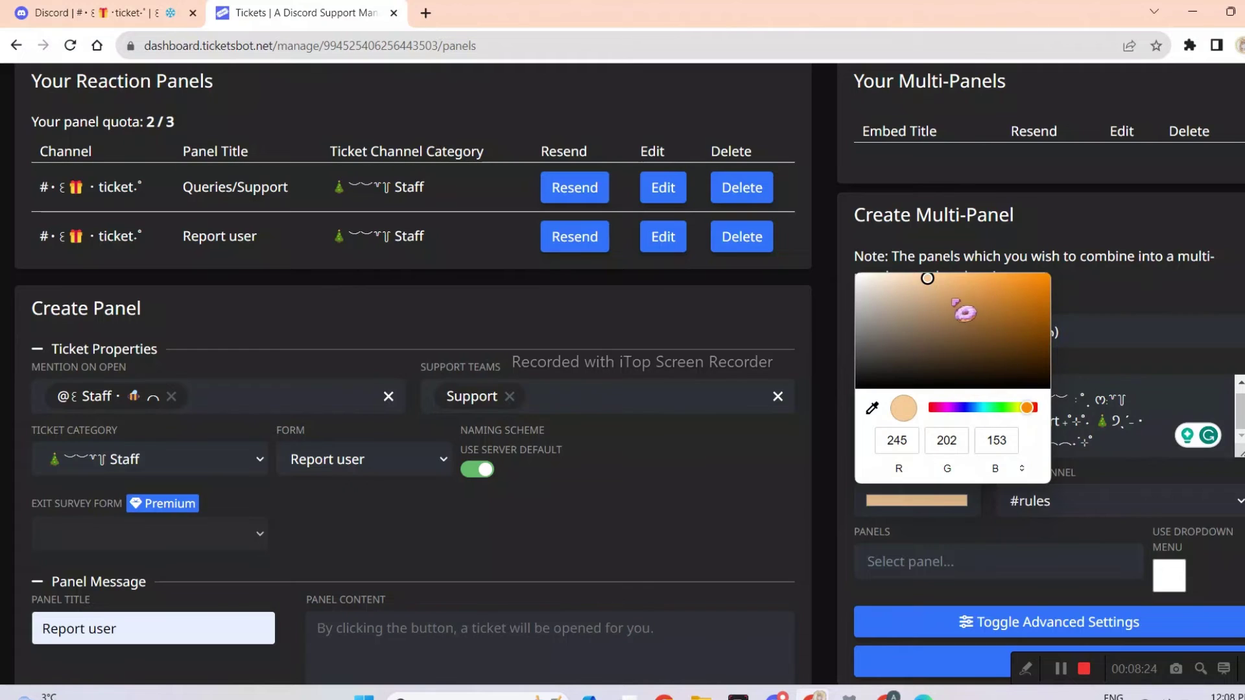
{"action": "left_click", "coordinate": [1158, 447]}
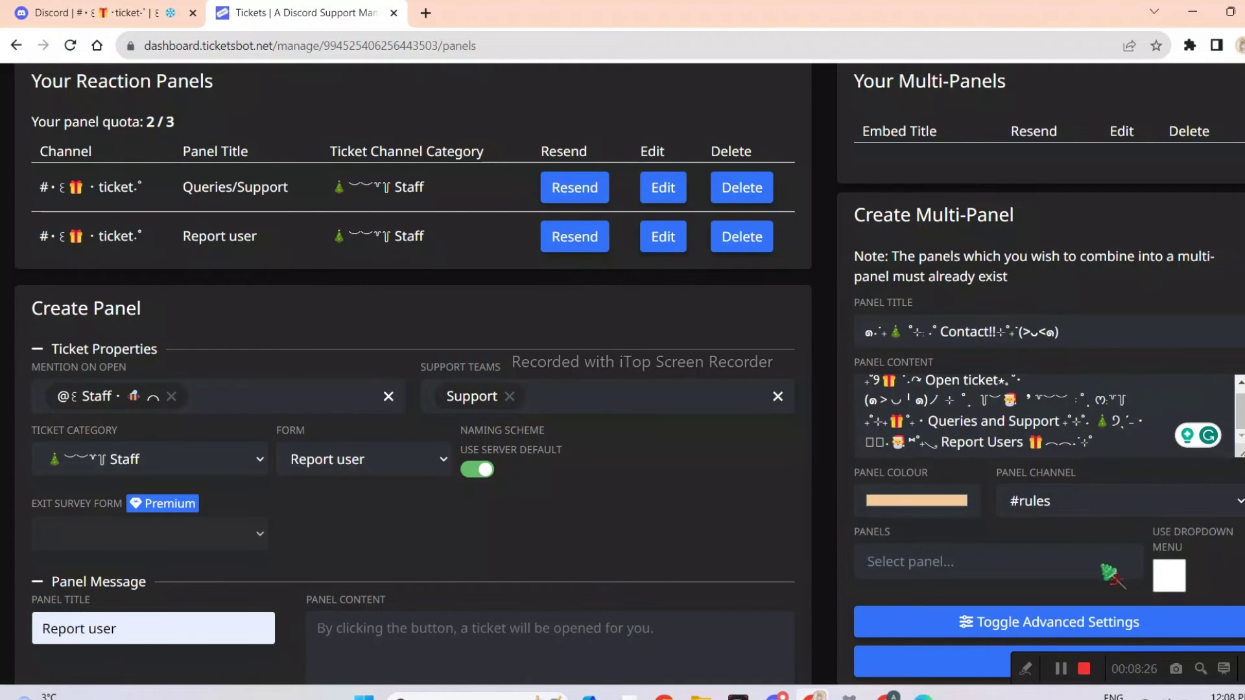
Step: Set the multi-panel's channel to the ticket channel and add the Queries/Support and Report user panels to it
{"action": "left_click", "coordinate": [1106, 503]}
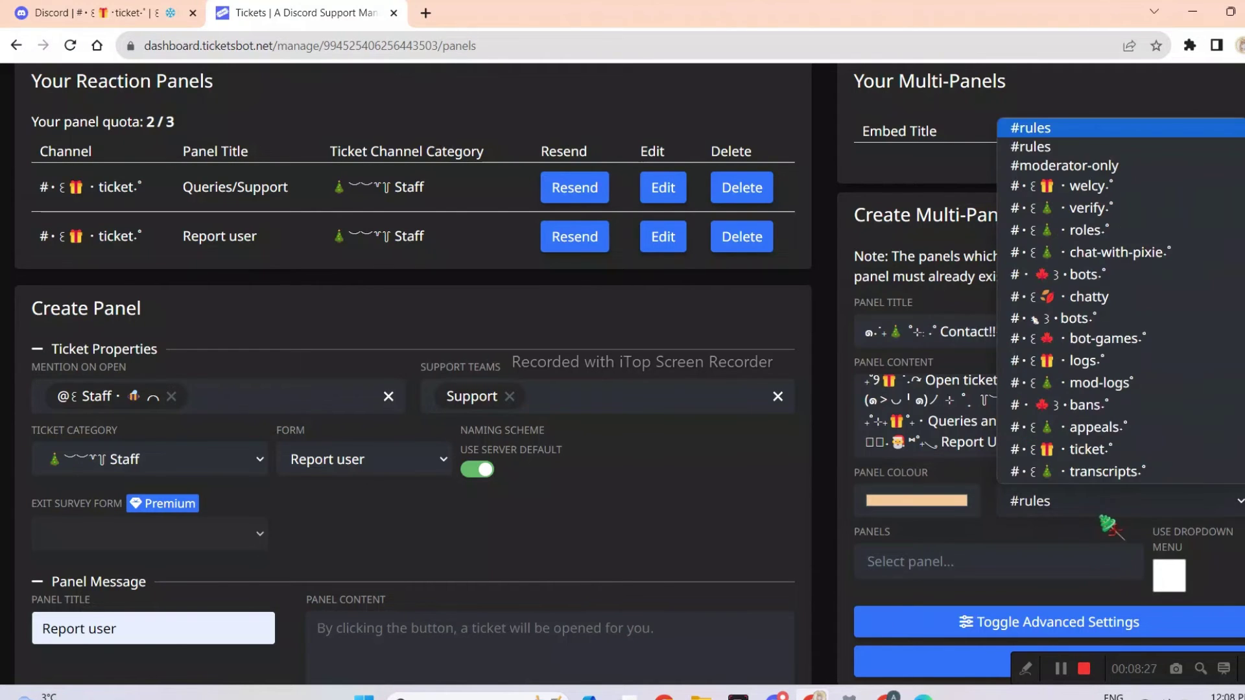
{"action": "left_click", "coordinate": [1100, 450]}
{"action": "scroll", "coordinate": [1038, 493], "scroll_direction": "down", "scroll_amount": 3}
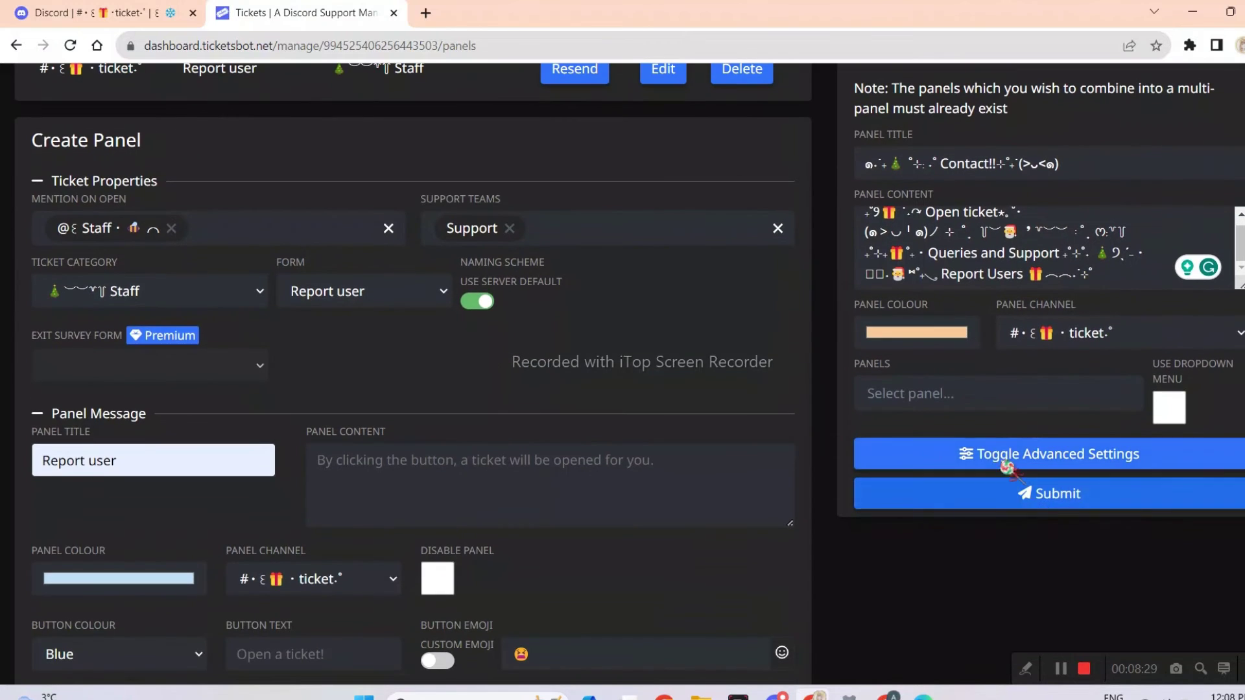
{"action": "left_click", "coordinate": [989, 410]}
{"action": "left_click", "coordinate": [976, 448]}
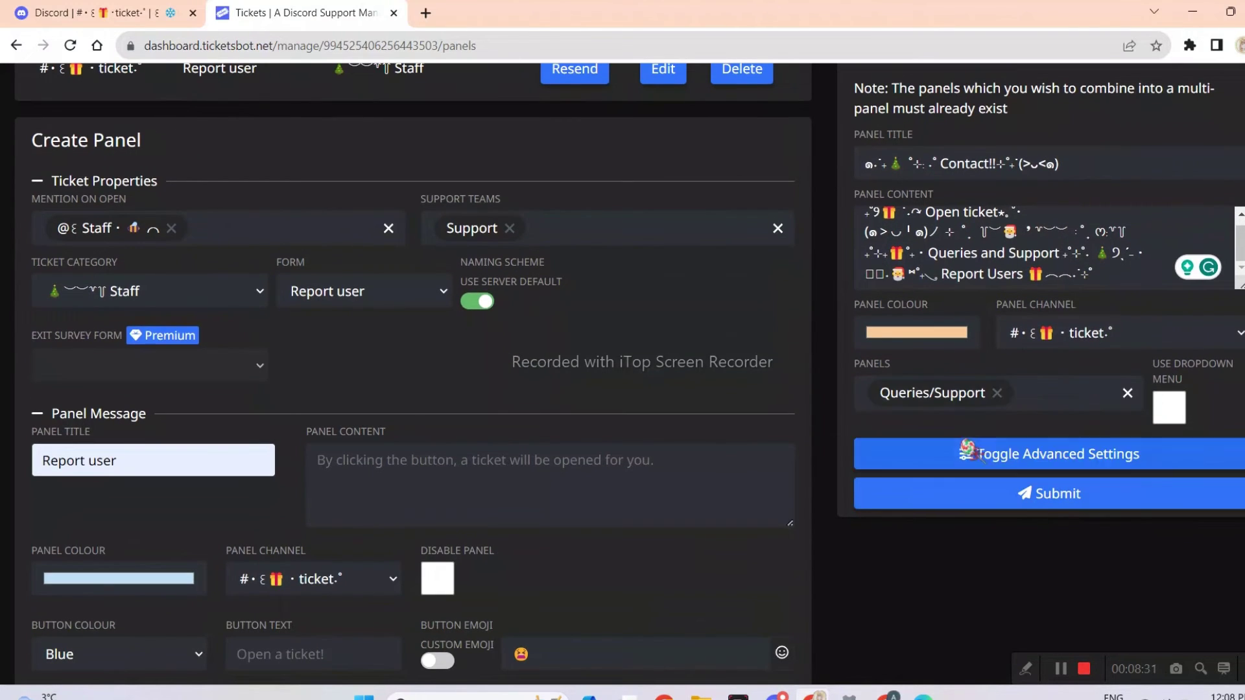
{"action": "left_click", "coordinate": [1062, 416]}
{"action": "left_click", "coordinate": [1027, 445]}
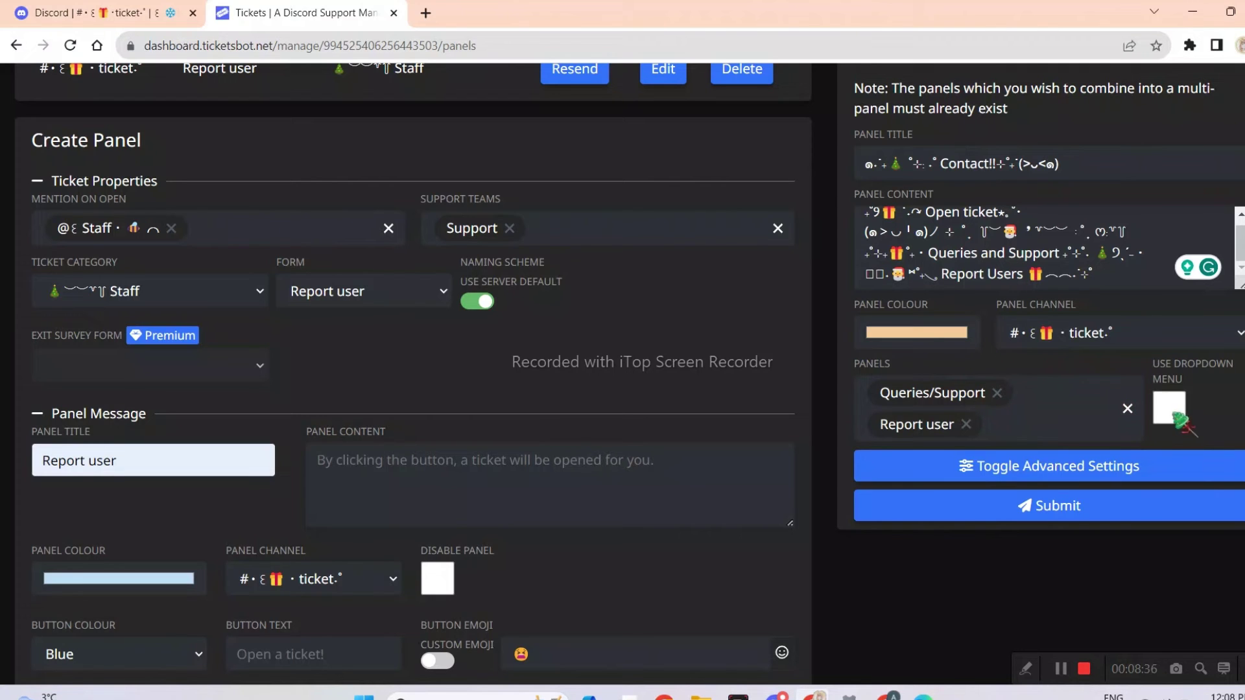
Step: Show the multi-panel's advanced settings and paste the green garland GIF's link, copied from the other browser, as the large image URL
{"action": "scroll", "coordinate": [1206, 425], "scroll_direction": "down", "scroll_amount": 1}
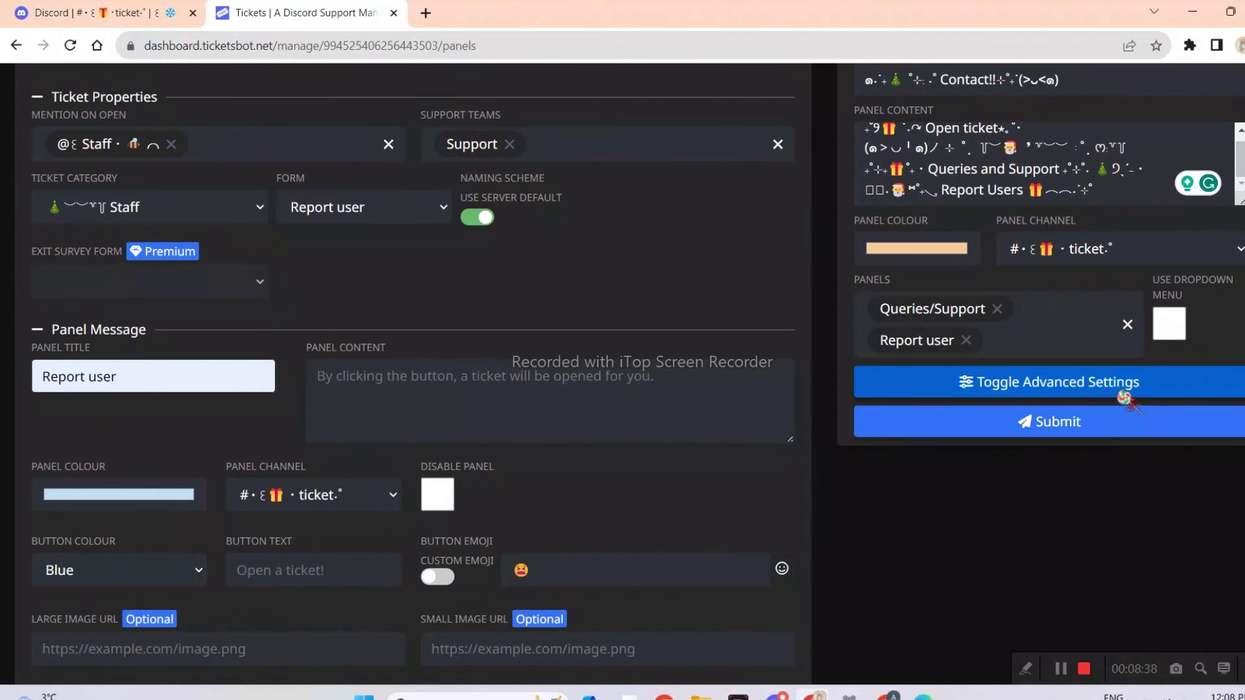
{"action": "left_click", "coordinate": [1127, 390]}
{"action": "left_click", "coordinate": [1051, 448]}
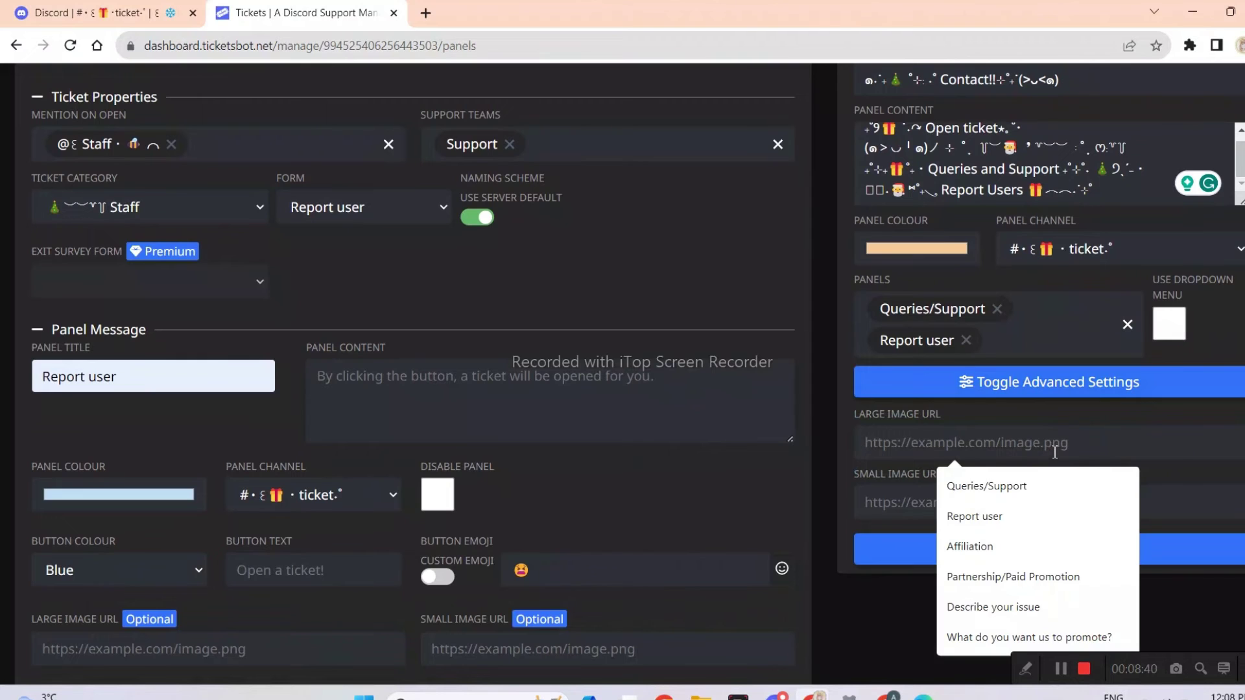
{"action": "mouse_move", "coordinate": [923, 694]}
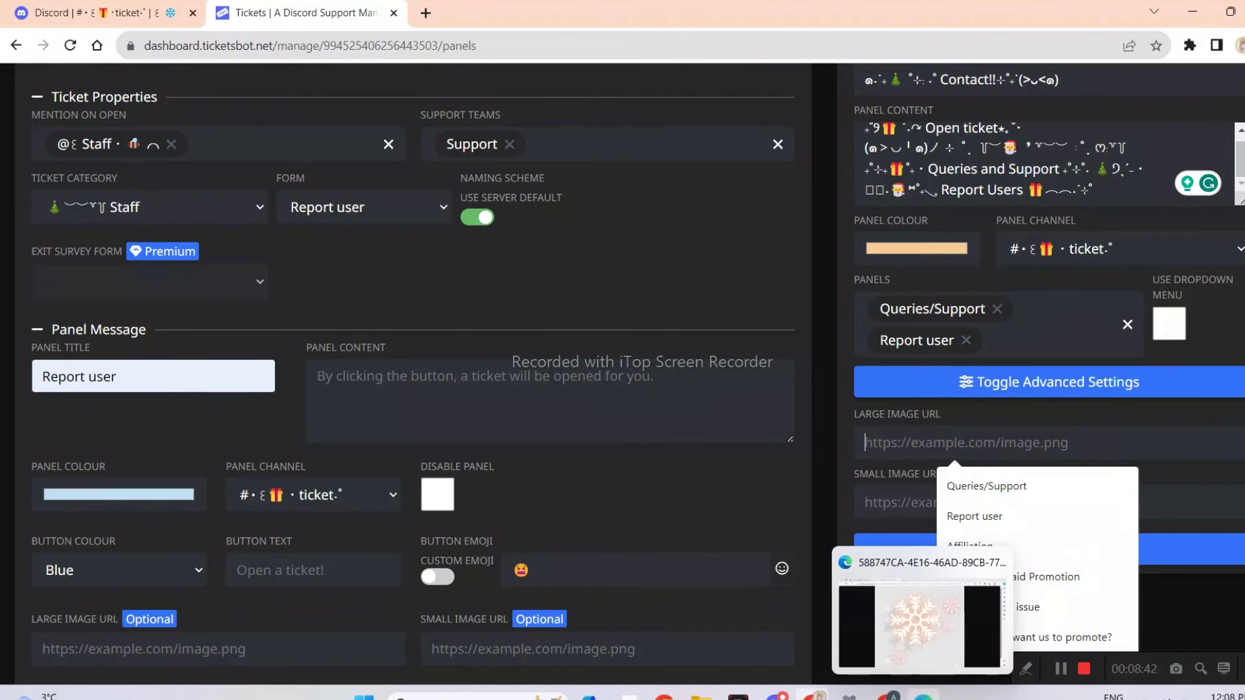
{"action": "left_click", "coordinate": [884, 630]}
{"action": "left_click", "coordinate": [223, 12]}
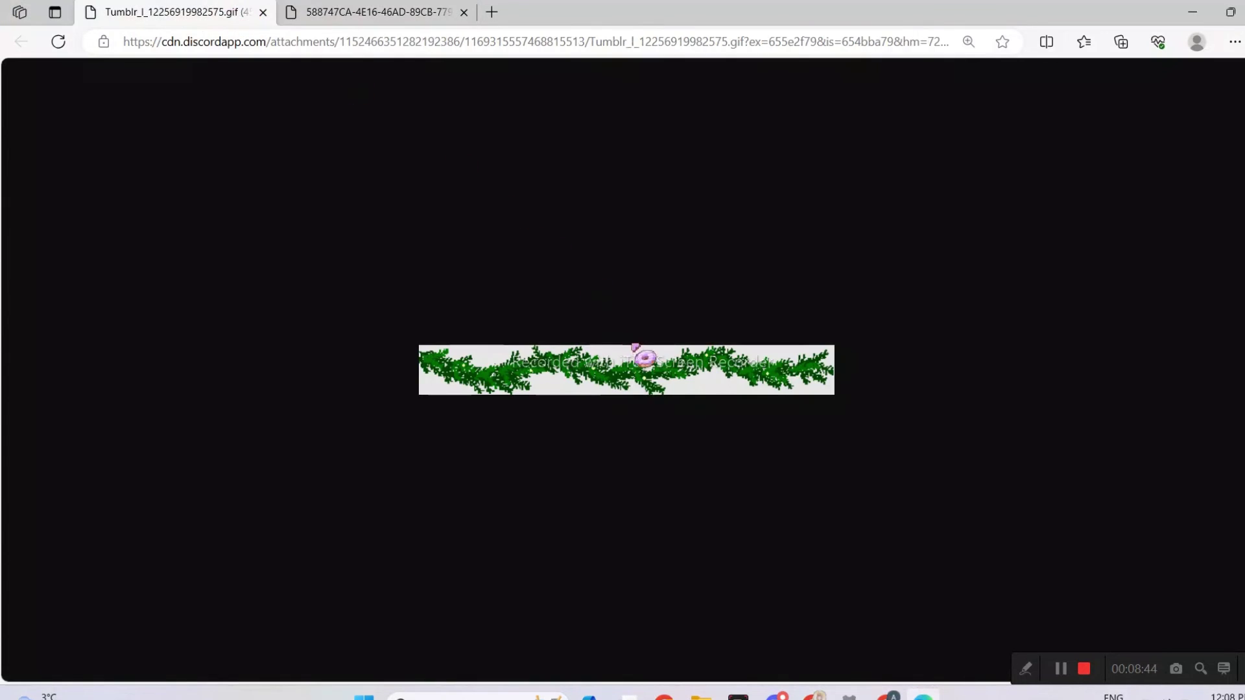
{"action": "right_click", "coordinate": [642, 366]}
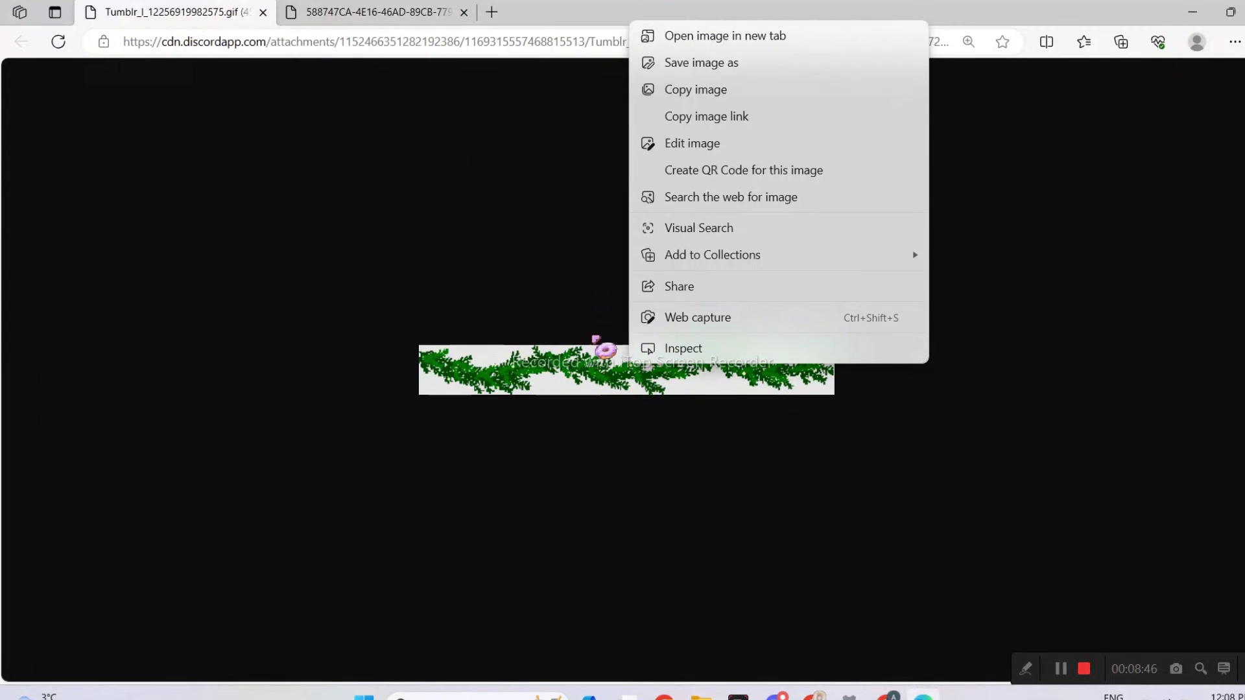
{"action": "left_click", "coordinate": [717, 118]}
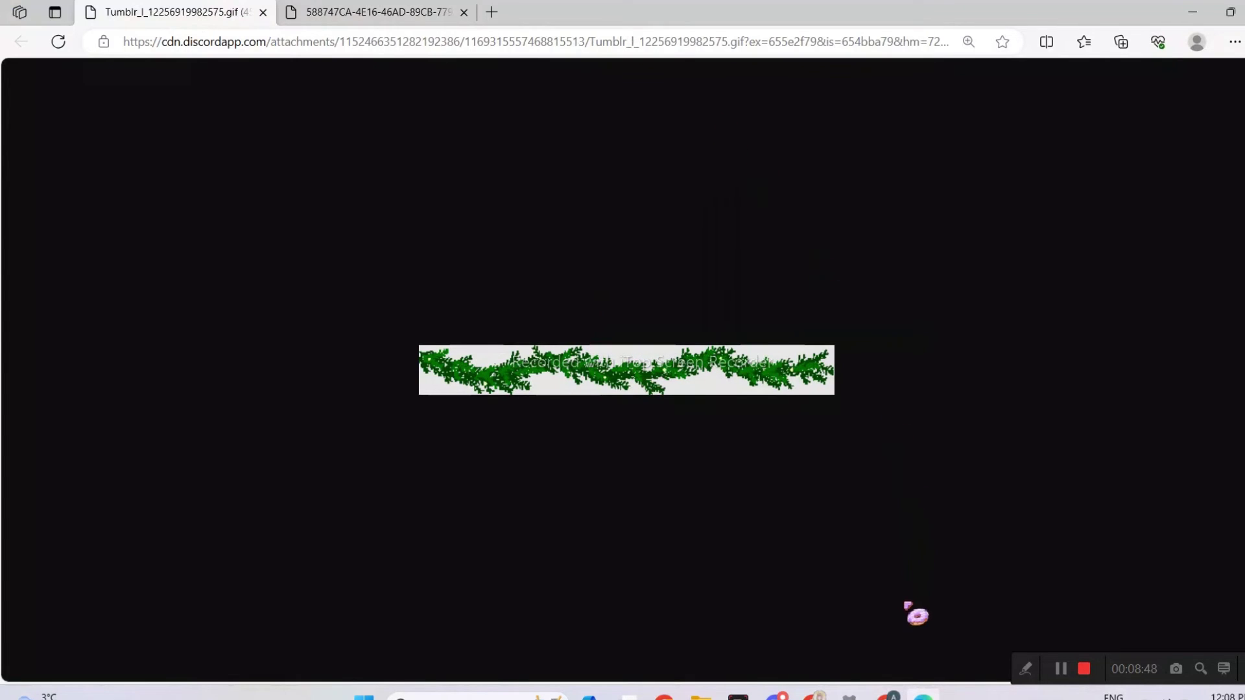
{"action": "key", "text": "alt+Tab"}
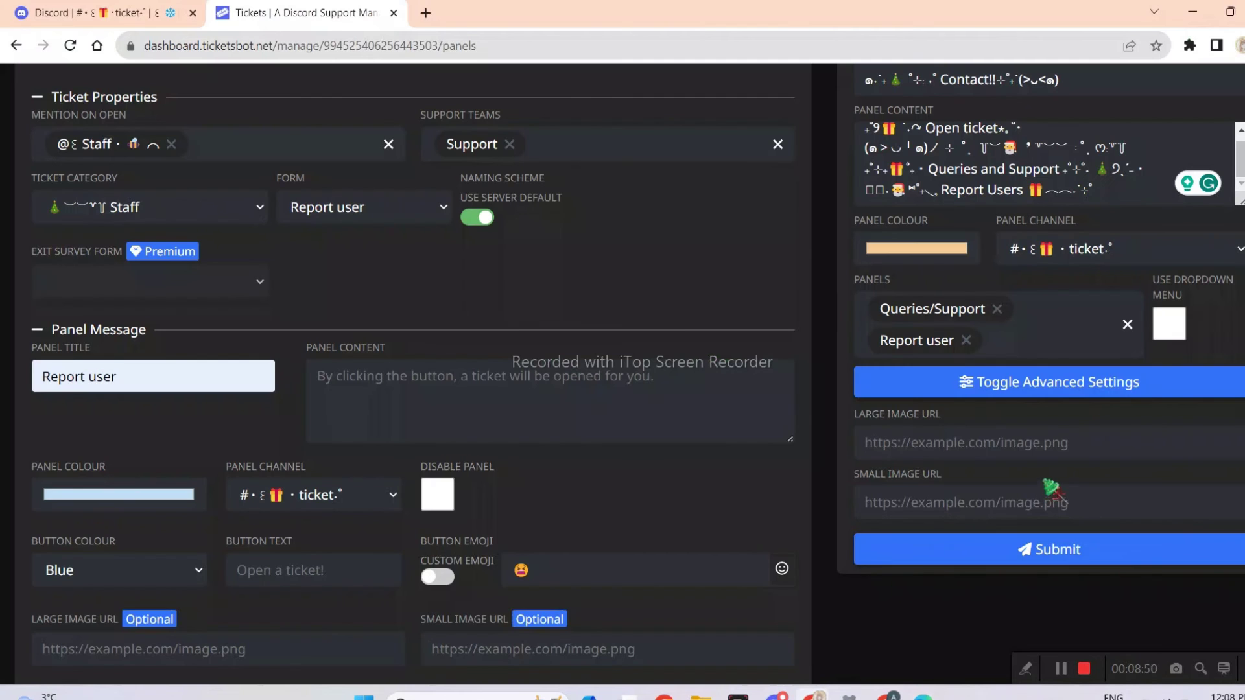
{"action": "key", "text": "ctrl+v"}
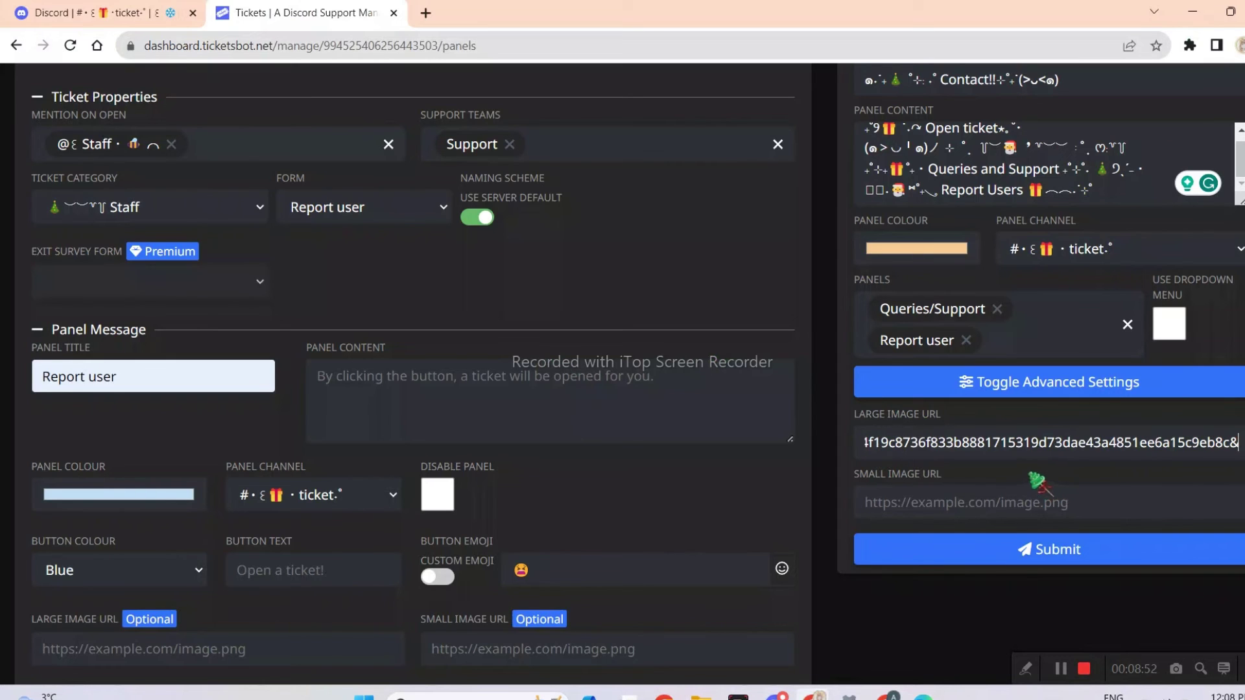
Step: Copy the snowflake image's link from the other browser and paste it as the multi-panel's small image URL
{"action": "left_click", "coordinate": [924, 693]}
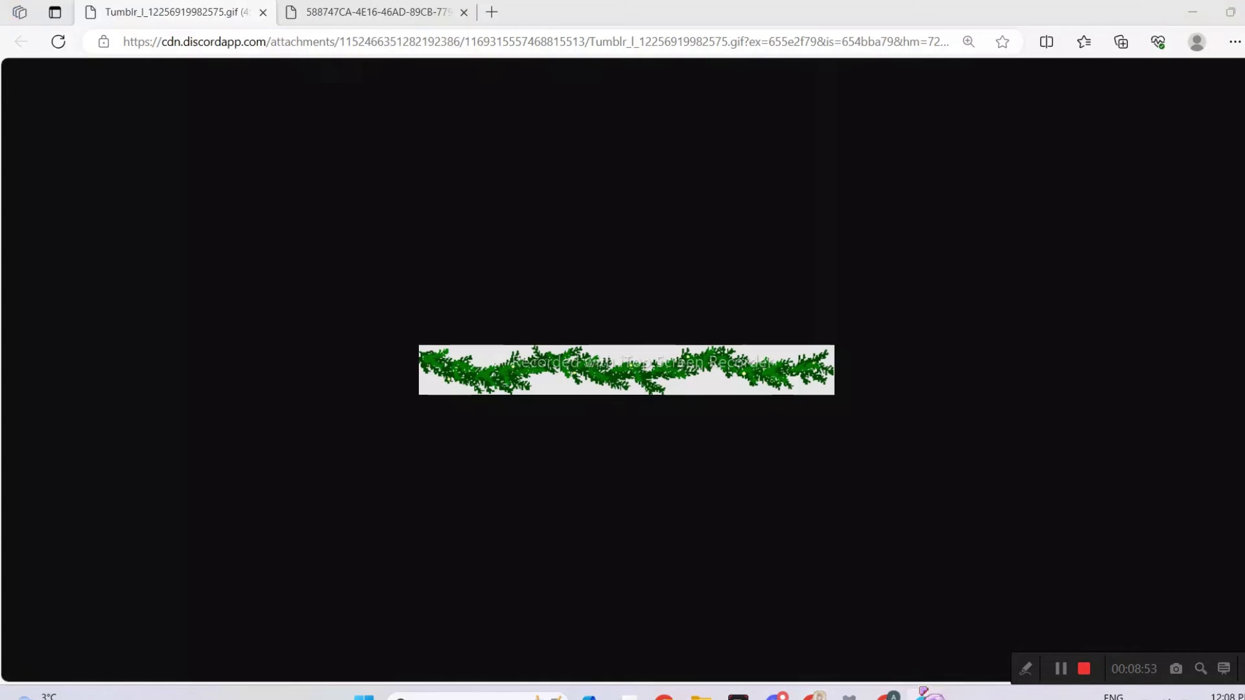
{"action": "left_click", "coordinate": [347, 18]}
{"action": "right_click", "coordinate": [652, 332]}
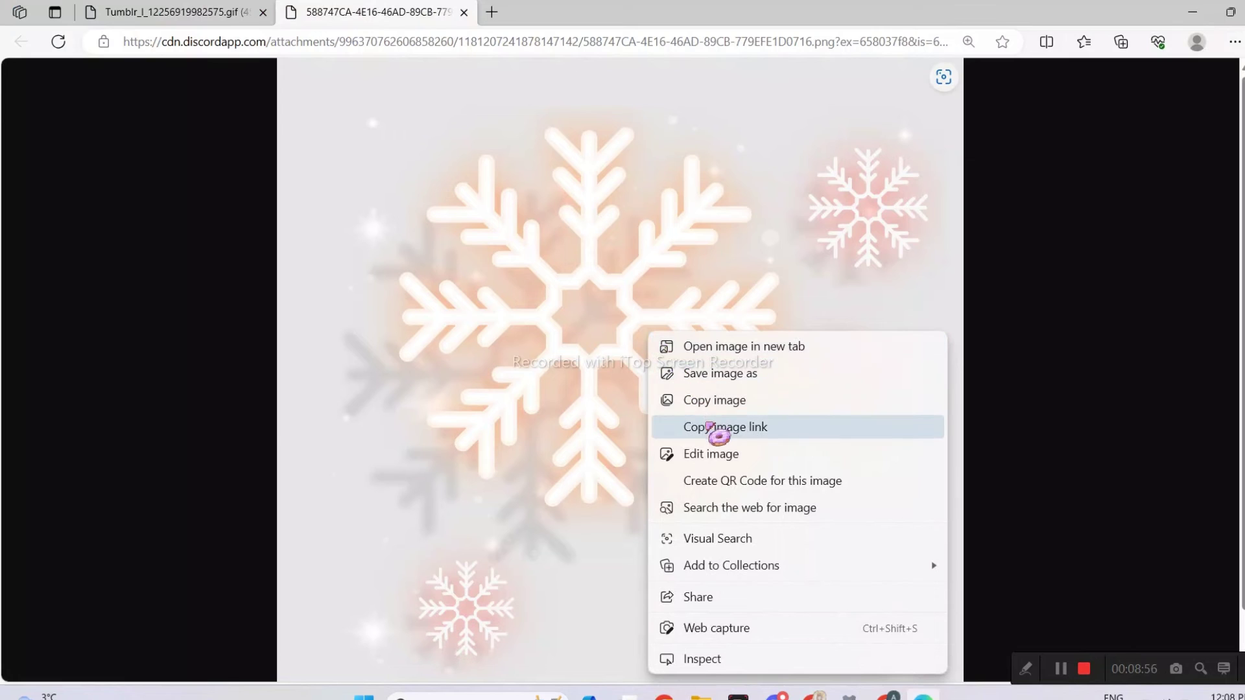
{"action": "left_click", "coordinate": [713, 425]}
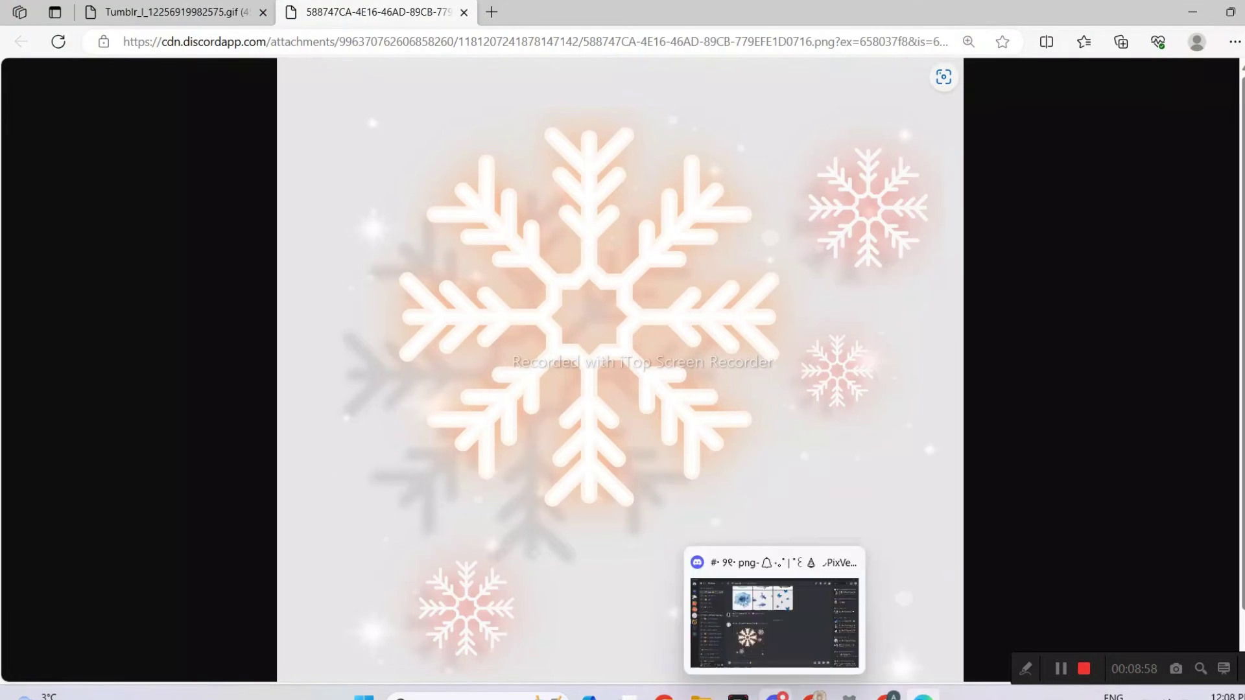
{"action": "left_click", "coordinate": [895, 634]}
{"action": "left_click", "coordinate": [816, 695]}
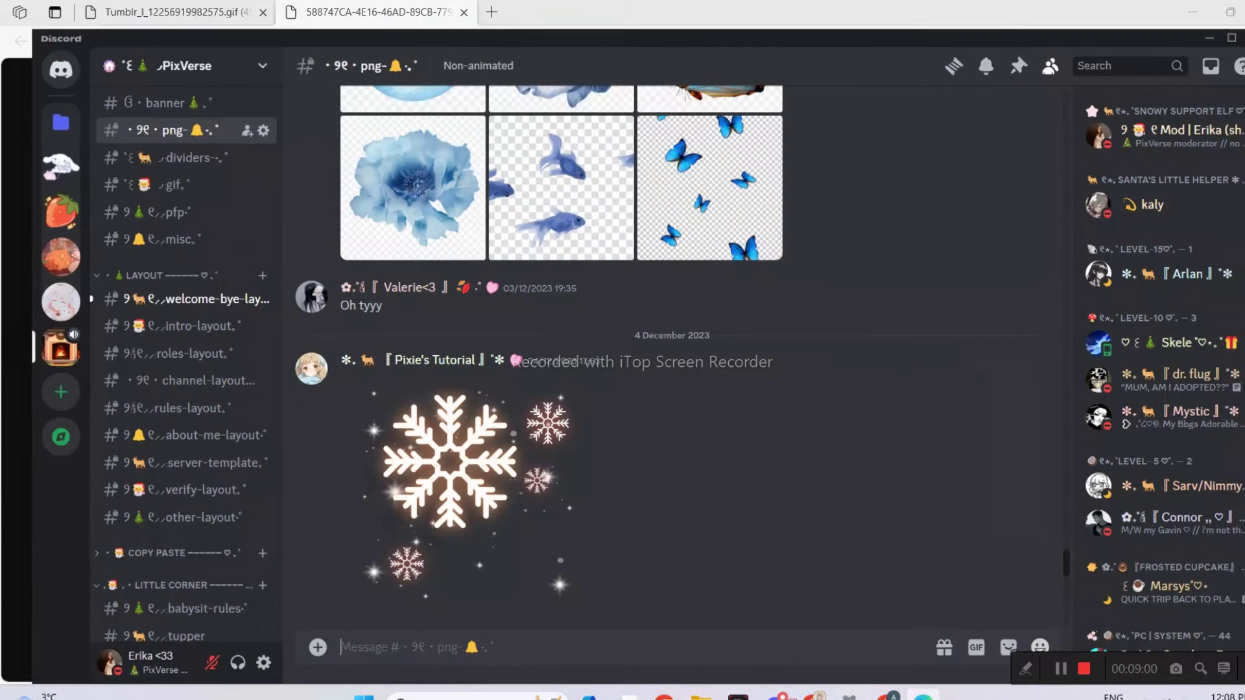
{"action": "left_click", "coordinate": [812, 695]}
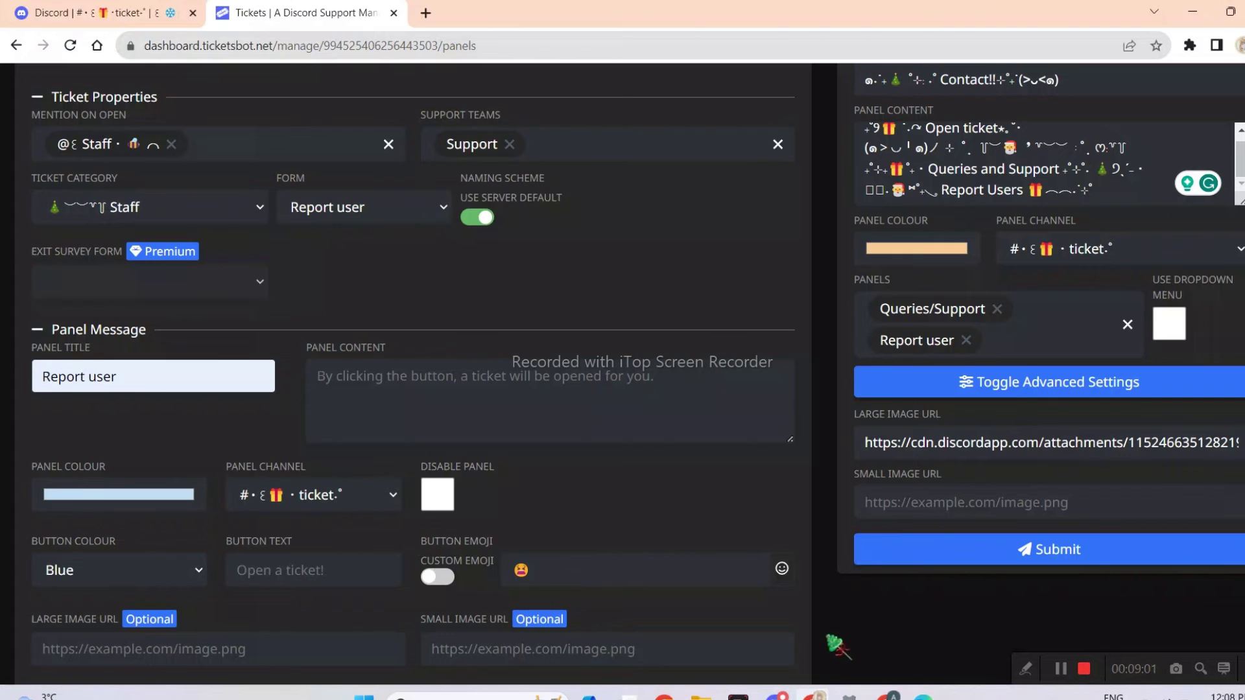
{"action": "left_click", "coordinate": [966, 502]}
{"action": "key", "text": "ctrl+v"}
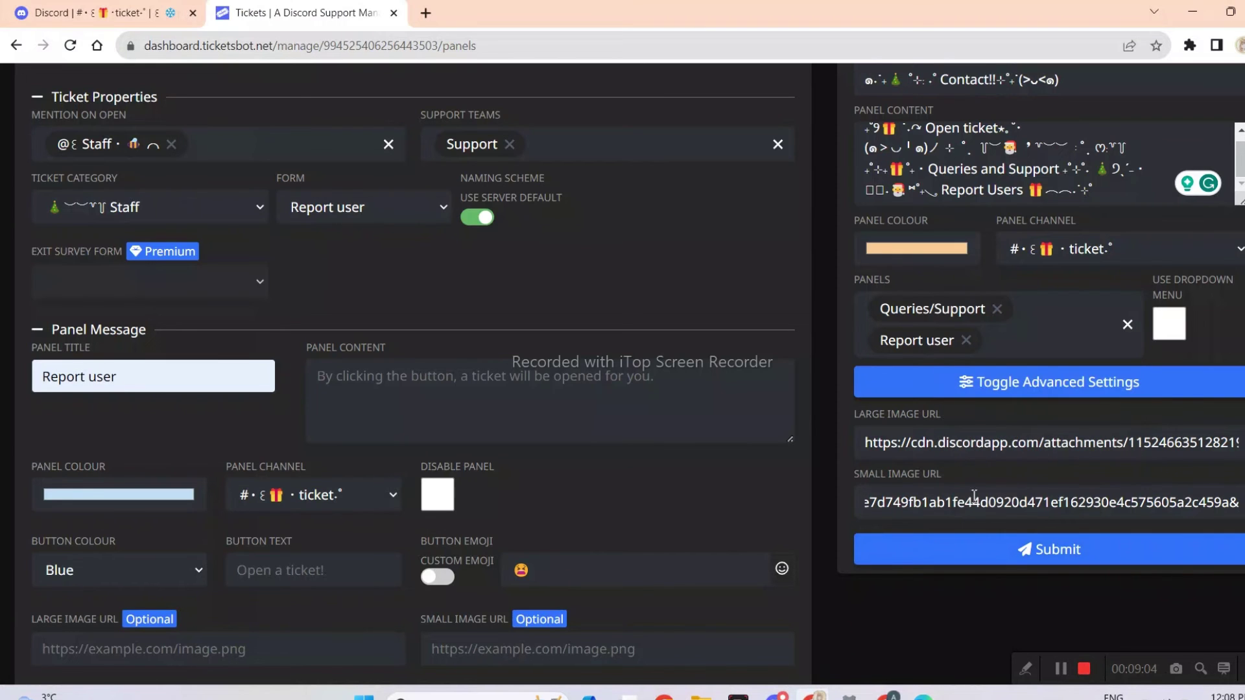
Step: Submit the new multi-panel with the garland and snowflake images and dismiss the confirmation
{"action": "left_click", "coordinate": [975, 558]}
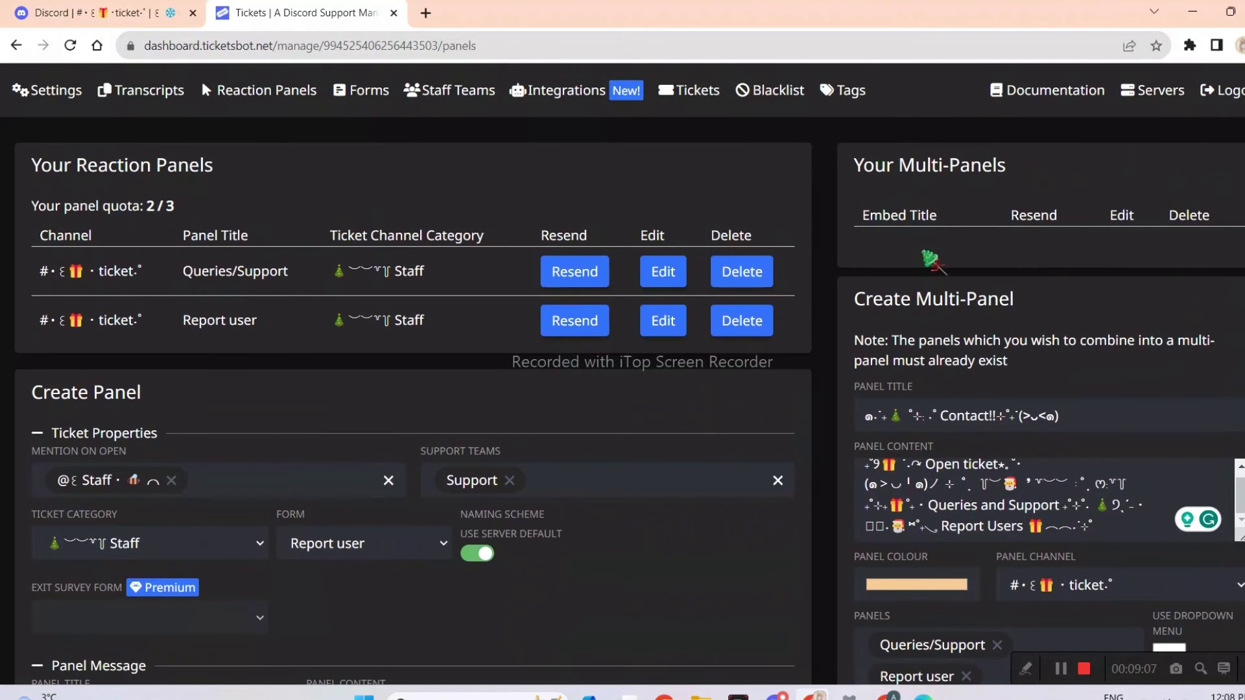
{"action": "scroll", "coordinate": [930, 260], "scroll_direction": "down", "scroll_amount": 6}
{"action": "left_click", "coordinate": [1054, 480]}
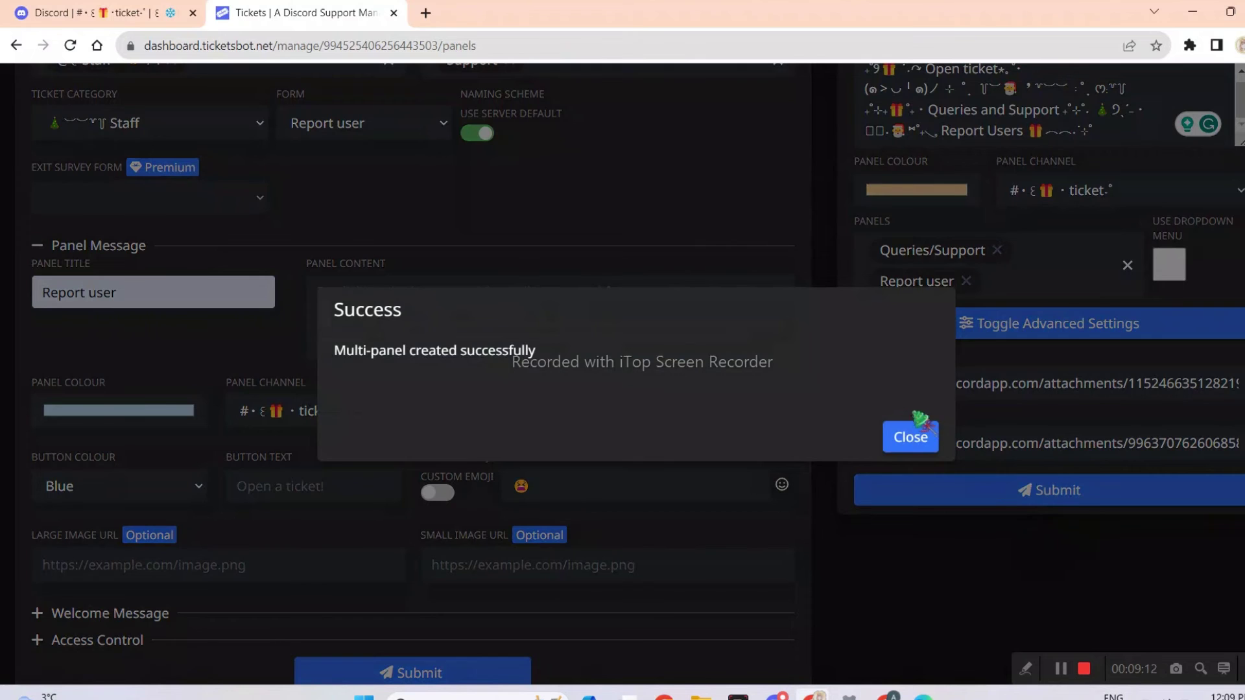
{"action": "left_click", "coordinate": [911, 437]}
Step: Switch to Discord and open a Queries/Support ticket from the multi-panel with the query "Blah blah Sub to my channel"
{"action": "key", "text": "ctrl+shift+Tab"}
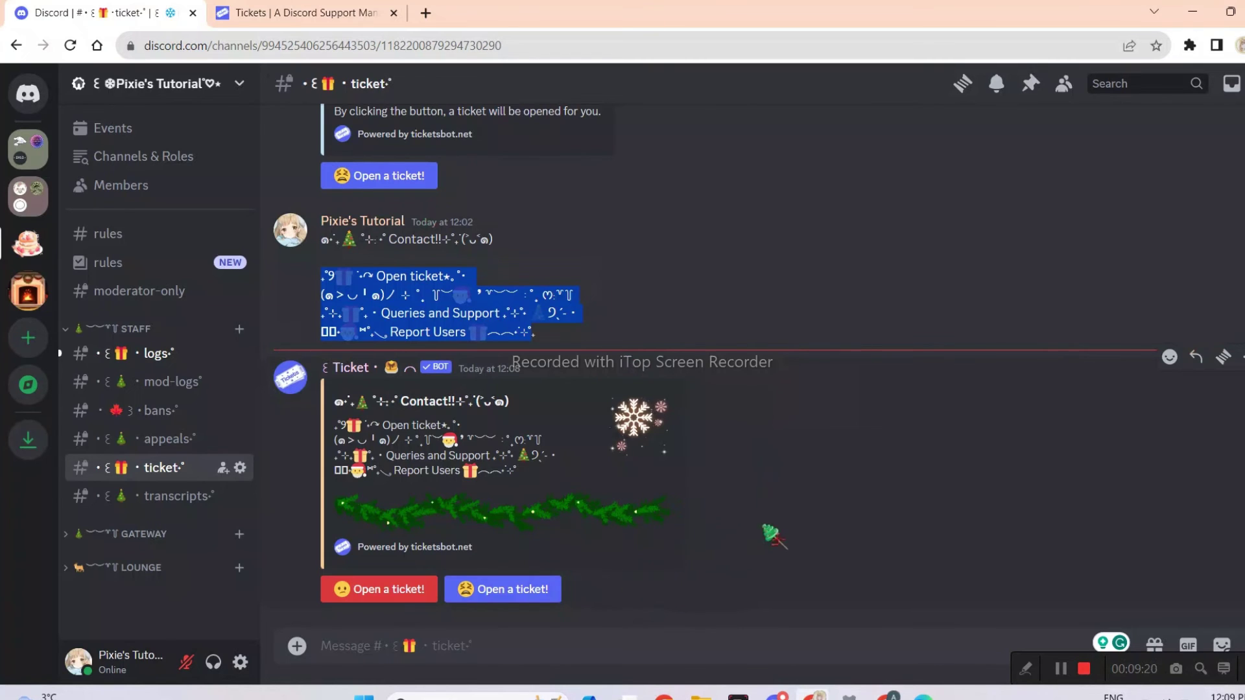
{"action": "left_click", "coordinate": [807, 522]}
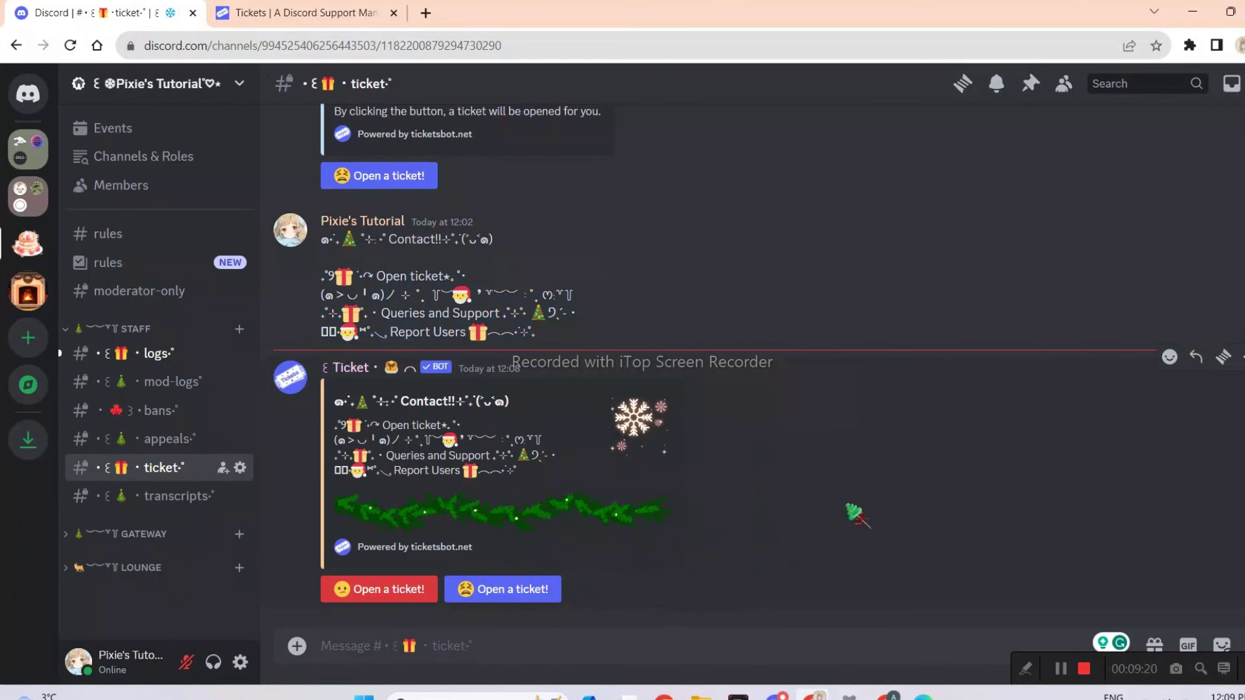
{"action": "left_click", "coordinate": [410, 597]}
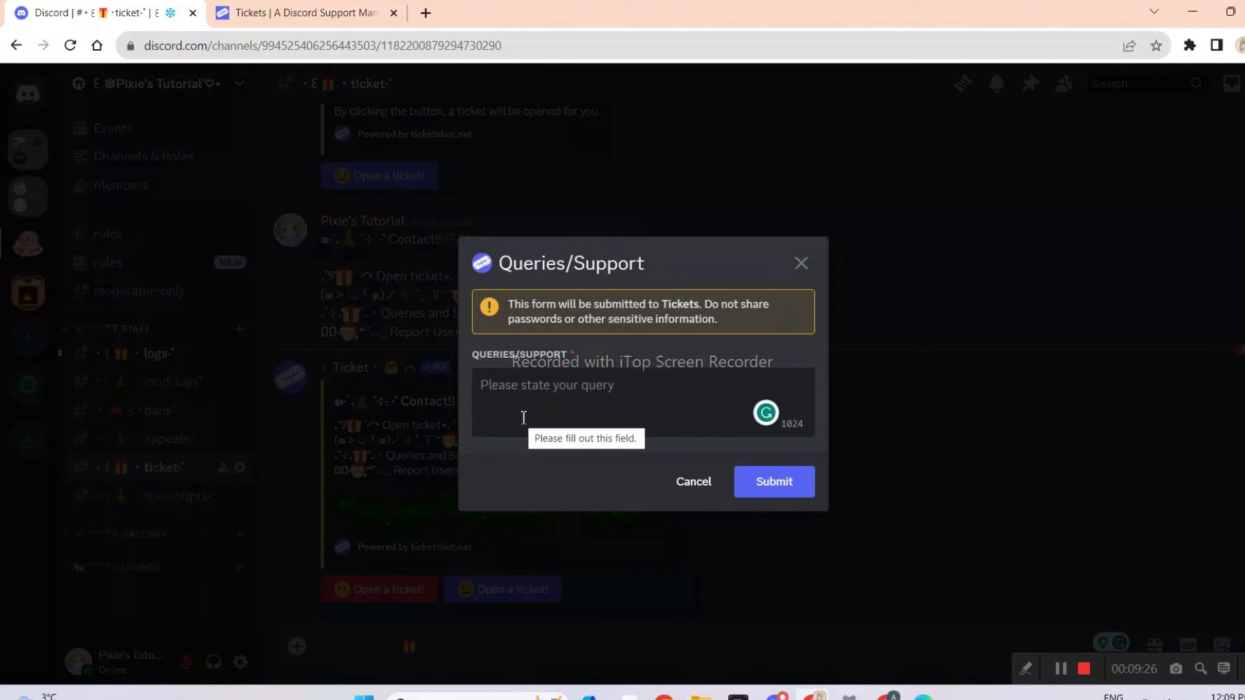
{"action": "type", "text": "Blah blah Sub to my channel"}
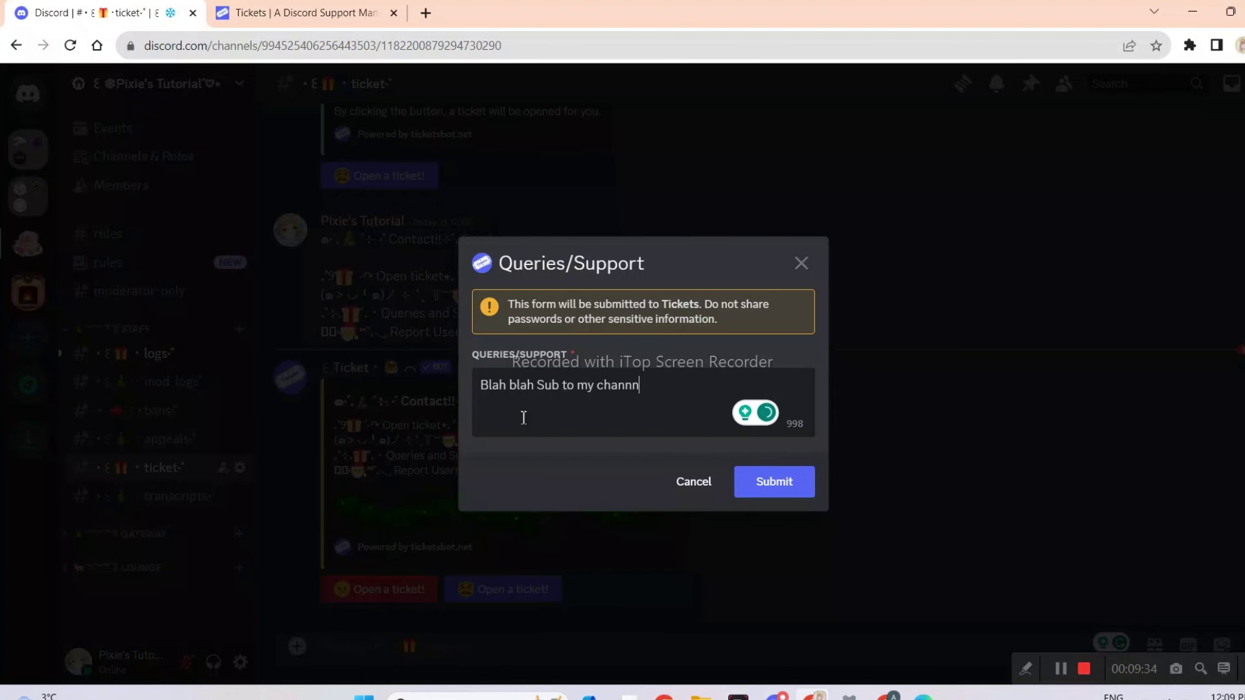
{"action": "left_click", "coordinate": [800, 481]}
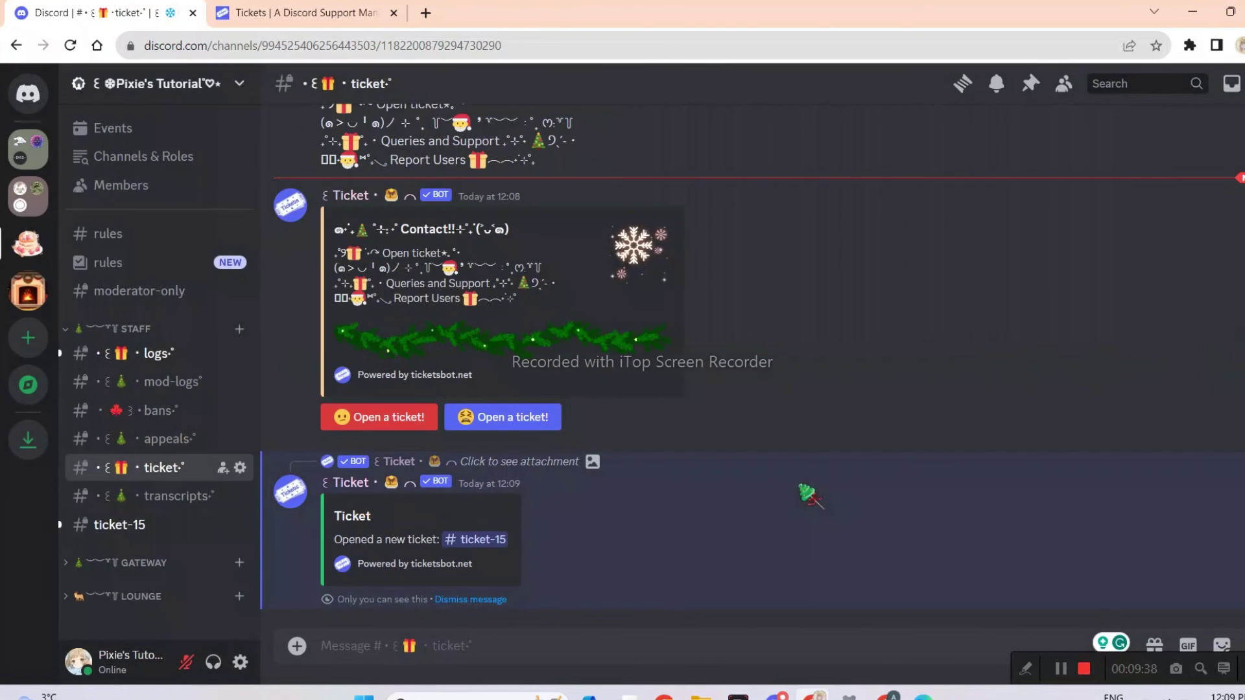
Step: Go to the ticket-15 channel and close the ticket, confirming the closure
{"action": "left_click", "coordinate": [169, 526]}
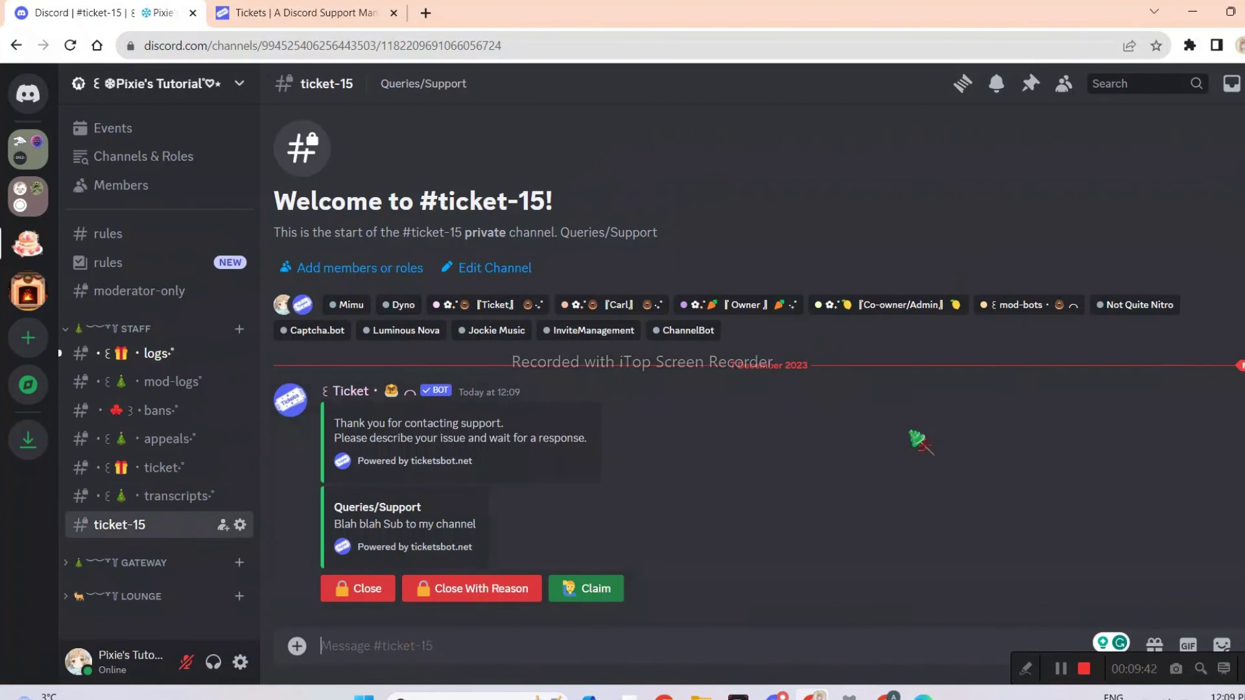
{"action": "left_click", "coordinate": [381, 593]}
{"action": "left_click", "coordinate": [384, 590]}
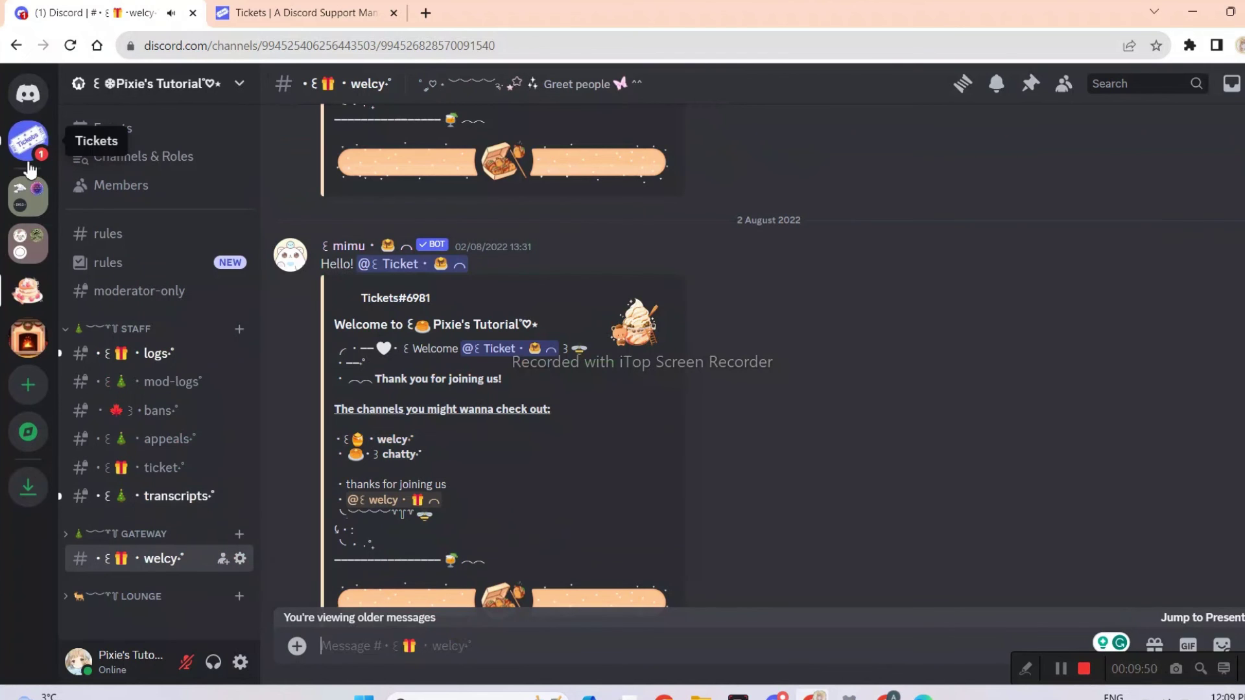
Step: Check the closed ticket's record in the Tickets bot's direct message and the transcripts channel, and view its online transcript
{"action": "left_click", "coordinate": [27, 155]}
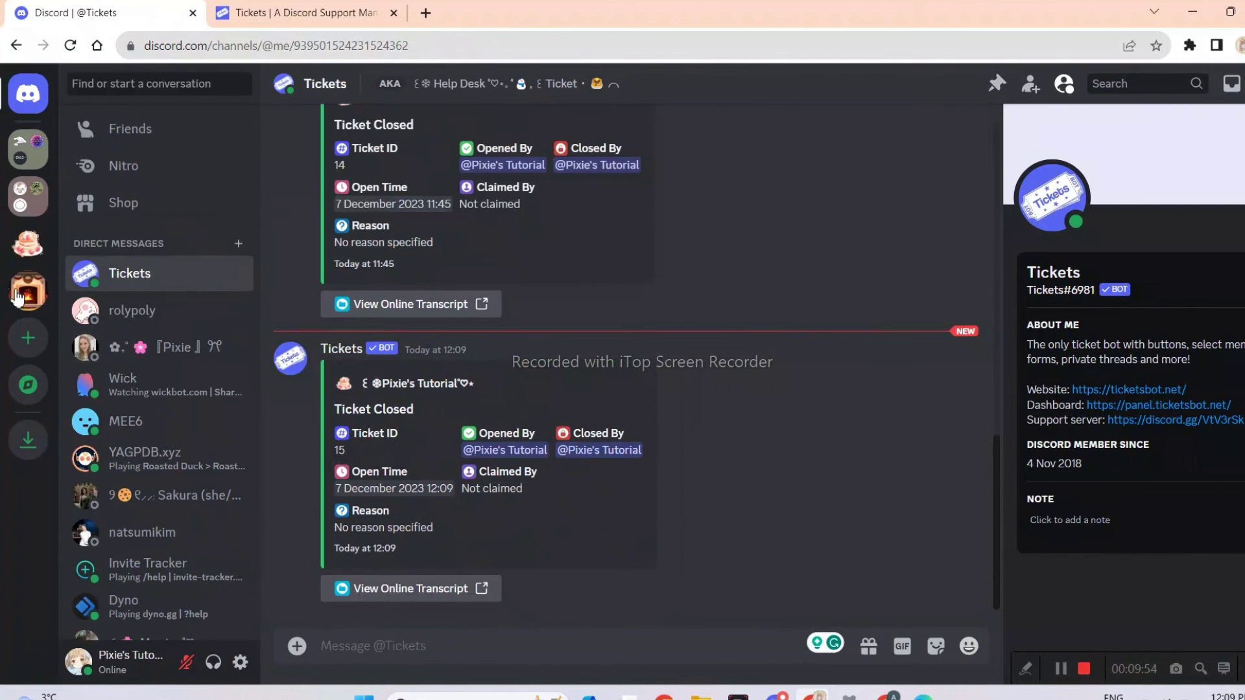
{"action": "left_click", "coordinate": [27, 250]}
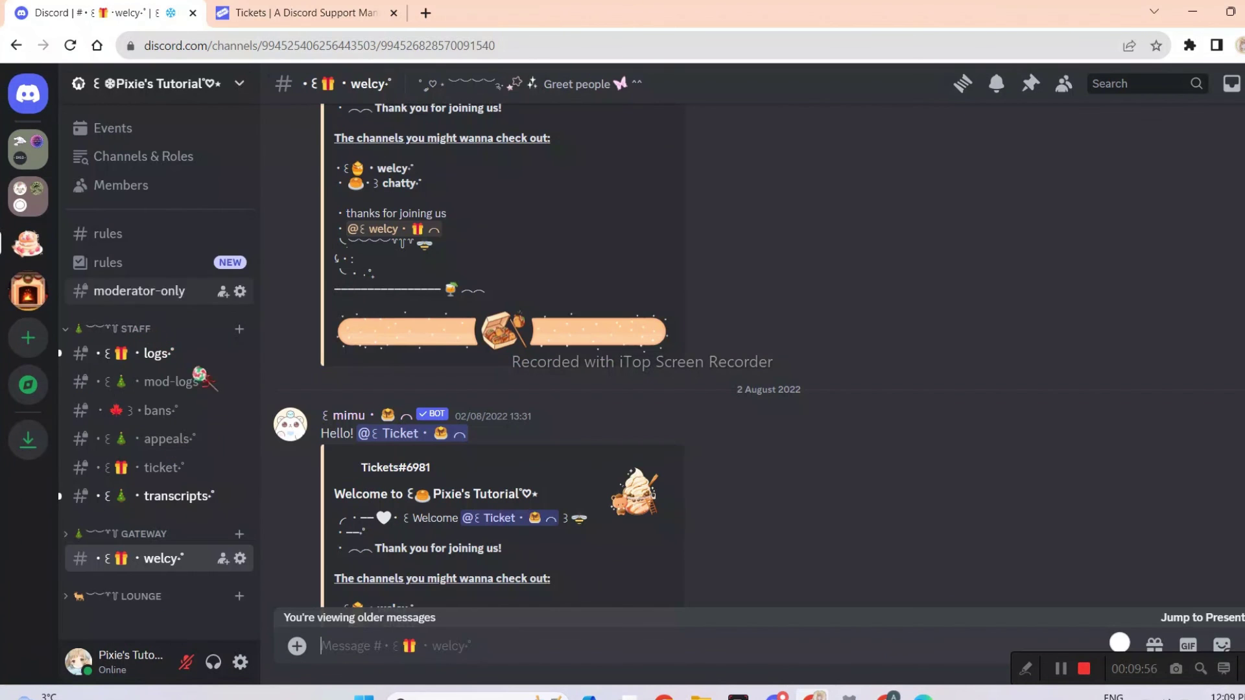
{"action": "left_click", "coordinate": [189, 498]}
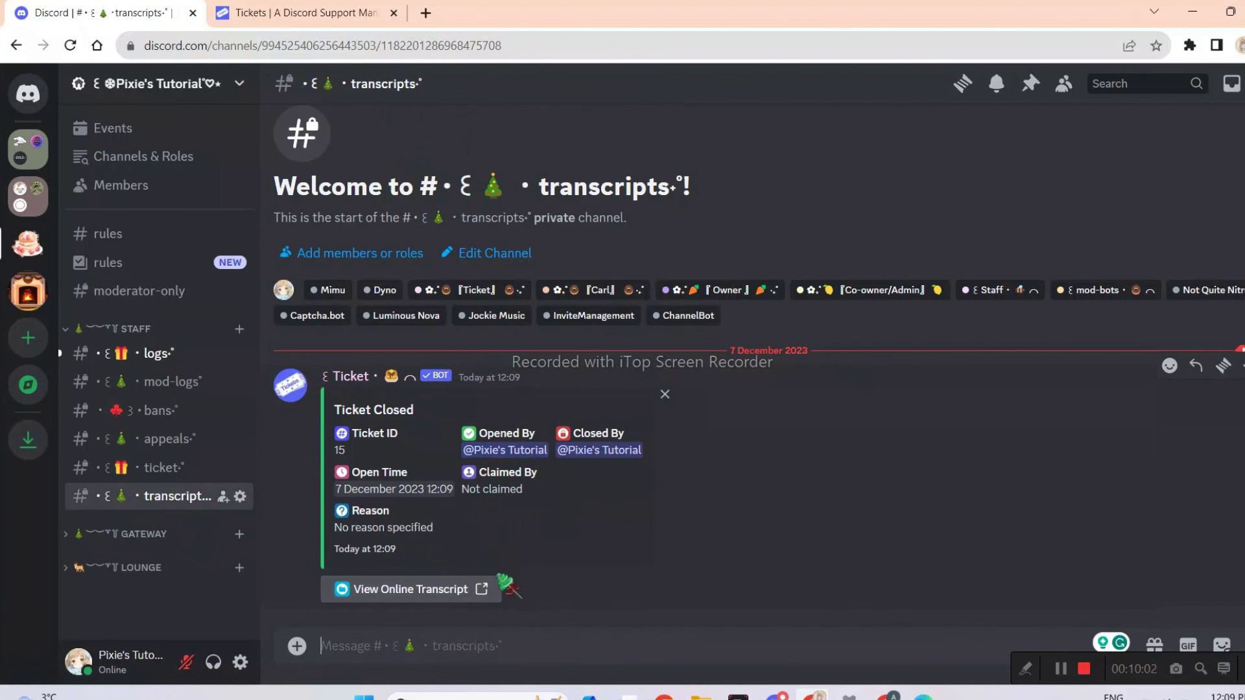
{"action": "left_click", "coordinate": [452, 600]}
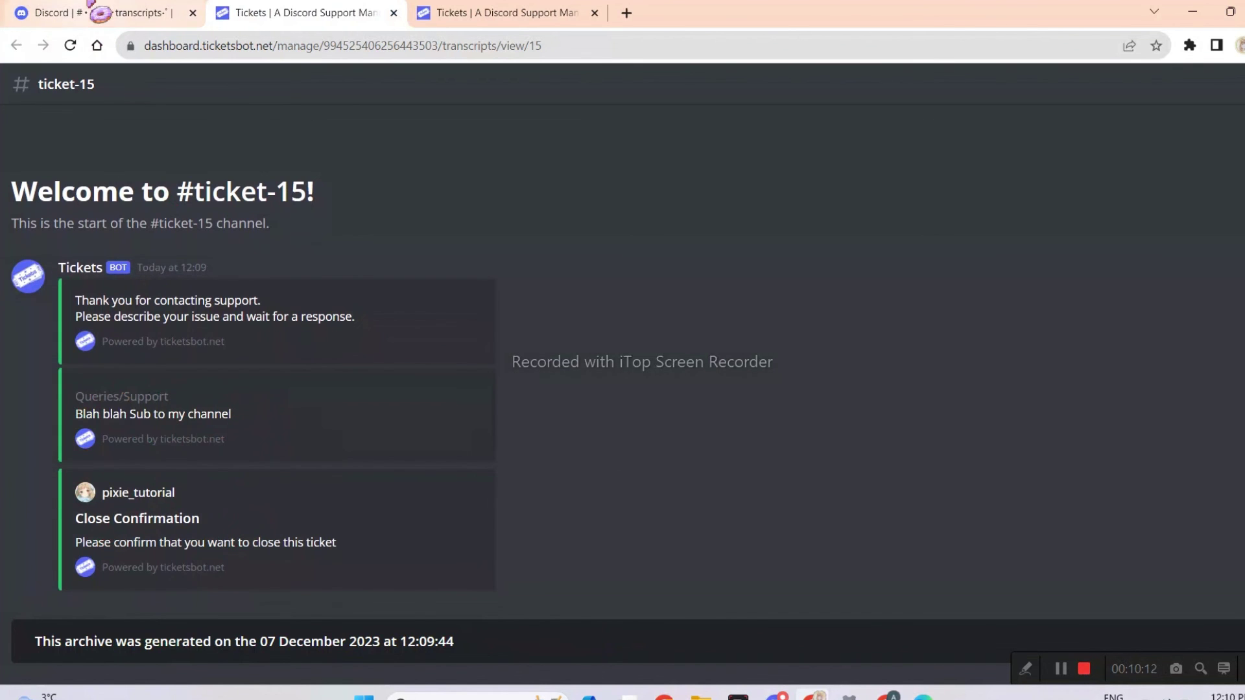
Step: Return to the Discord ticket channel and examine the garland image in the posted multi-panel
{"action": "left_click", "coordinate": [103, 13]}
{"action": "key", "text": "alt+Up"}
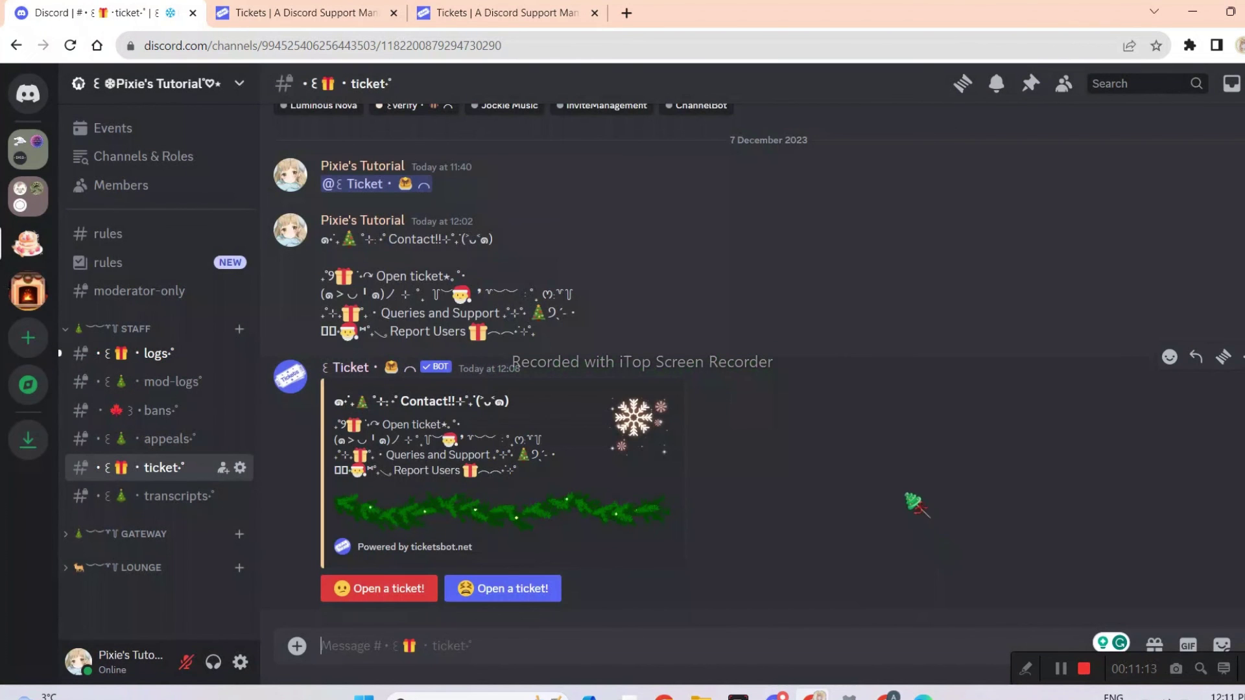
{"action": "left_click", "coordinate": [347, 503]}
{"action": "left_click", "coordinate": [778, 479]}
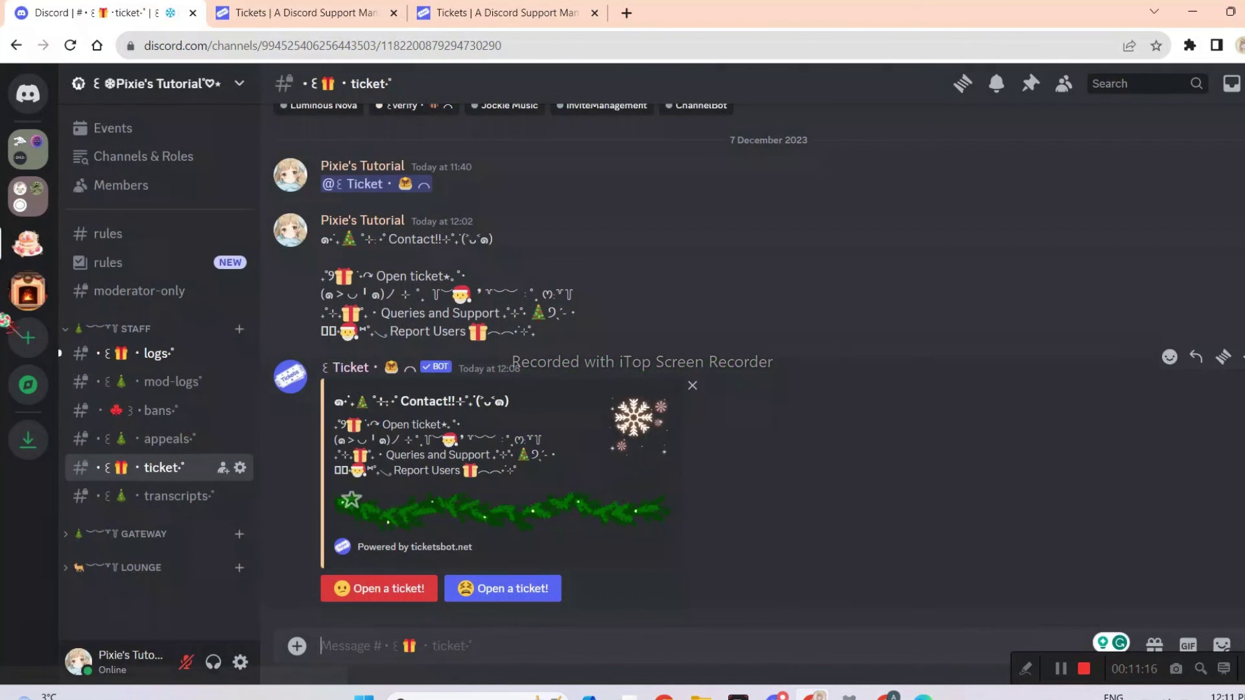
Step: Get the link to image0-61.gif from the PixVerse server and replace the multi-panel's large image URL with it
{"action": "left_click", "coordinate": [27, 293]}
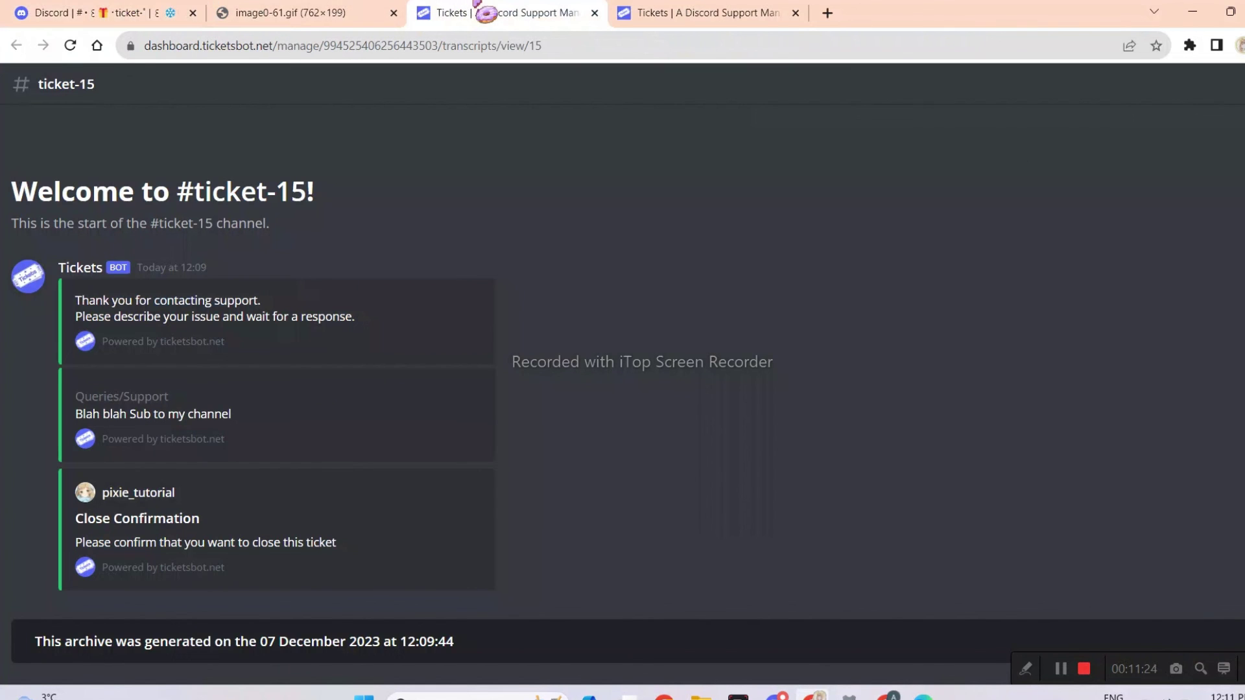
{"action": "left_click", "coordinate": [594, 13]}
{"action": "scroll", "coordinate": [1063, 375], "scroll_direction": "up", "scroll_amount": 2}
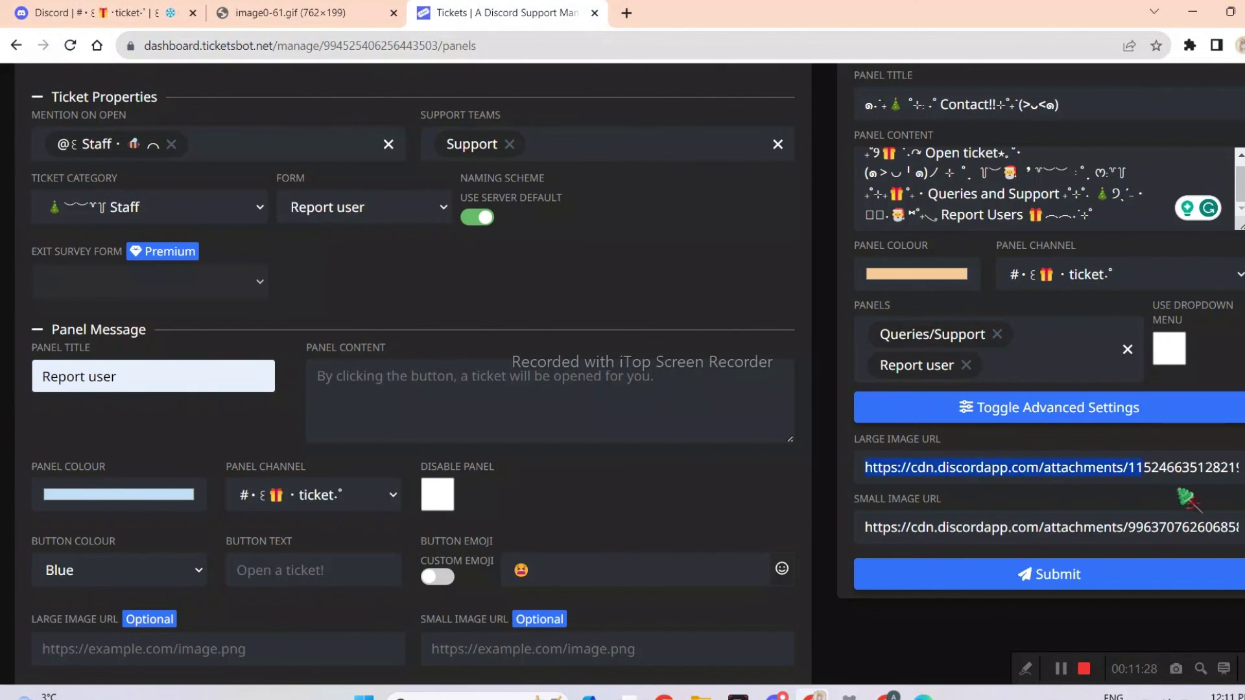
{"action": "left_click_drag", "start_coordinate": [1206, 500], "coordinate": [1241, 477]}
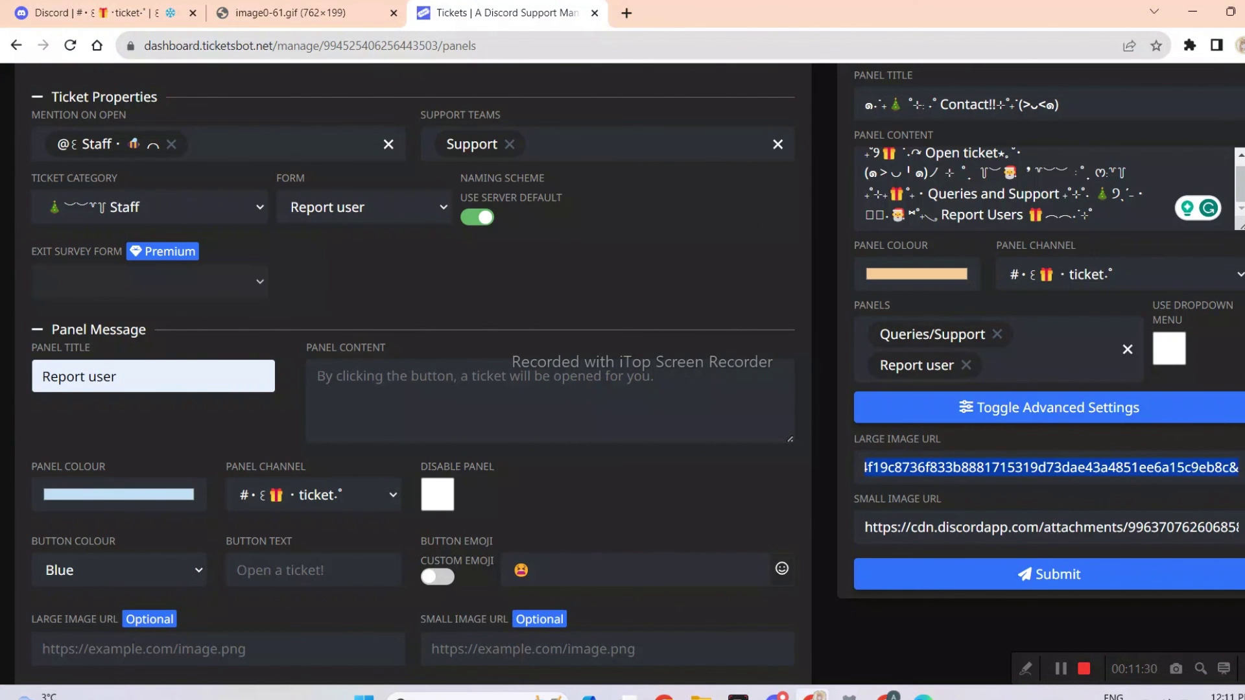
{"action": "key", "text": "BackSpace"}
{"action": "key", "text": "ctrl+v"}
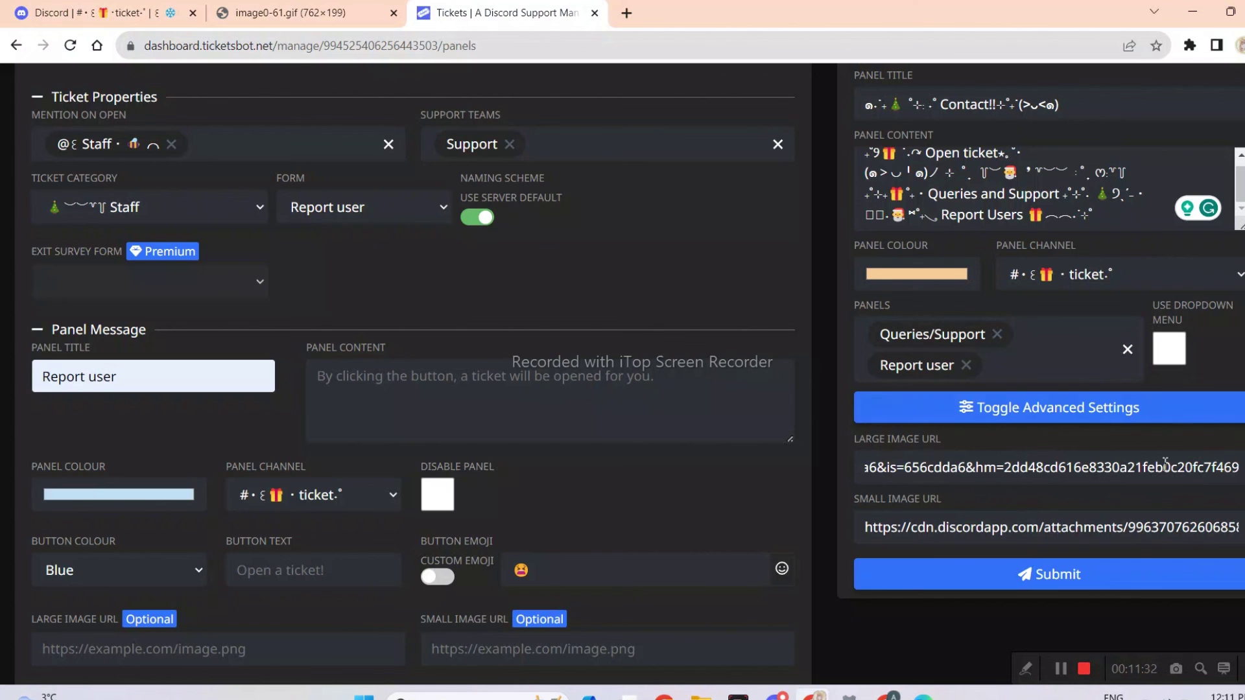
Step: Submit the multi-panel again with the replaced large image and dismiss the confirmation
{"action": "left_click", "coordinate": [1083, 584]}
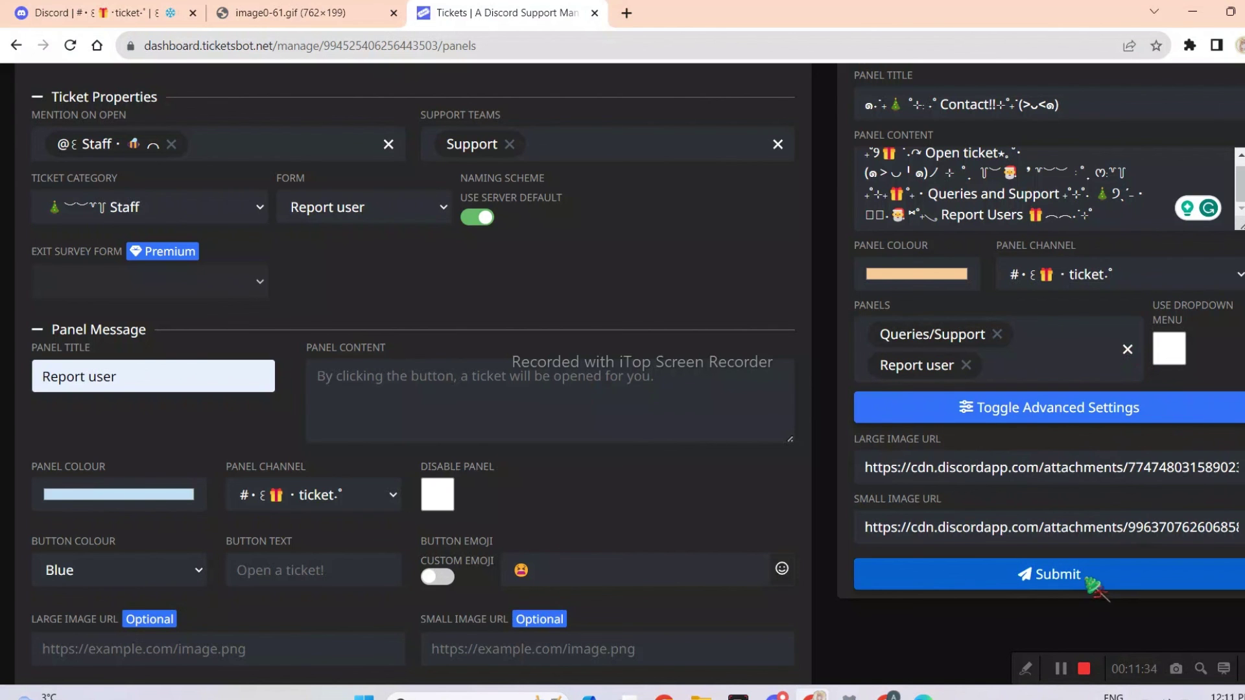
{"action": "left_click", "coordinate": [1091, 582]}
{"action": "left_click", "coordinate": [908, 435]}
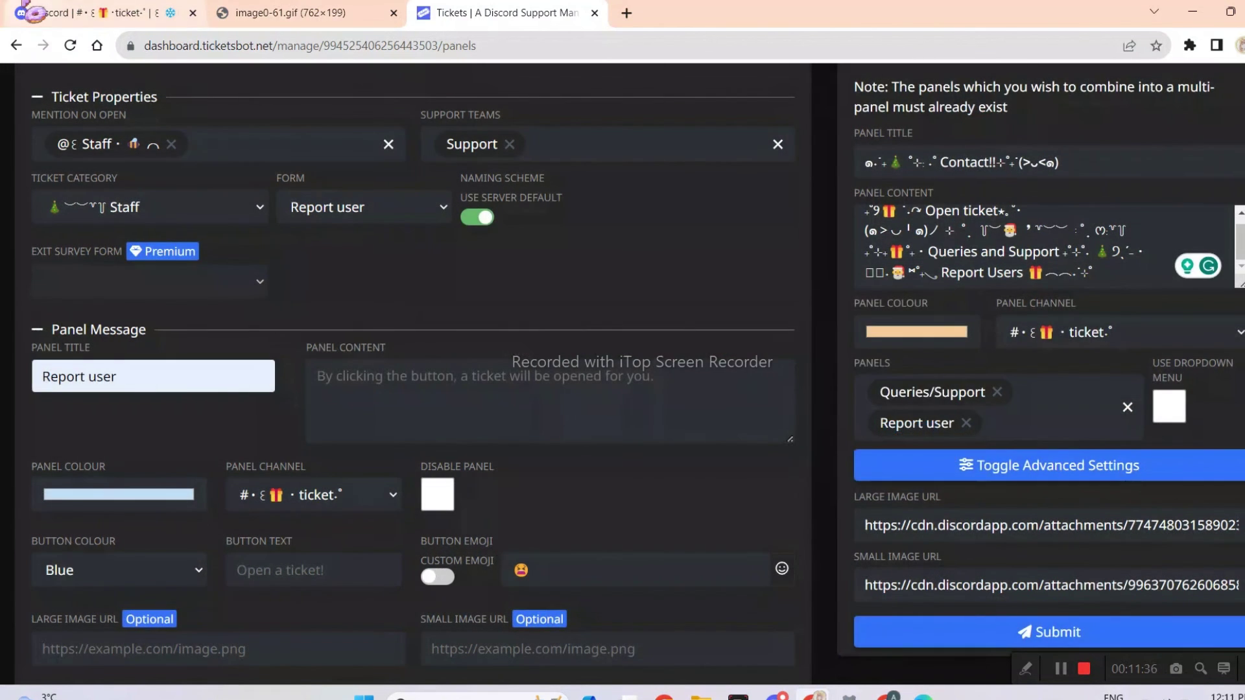
Step: Delete the older multi-panel message with the green garland from the Discord ticket channel
{"action": "left_click", "coordinate": [29, 12]}
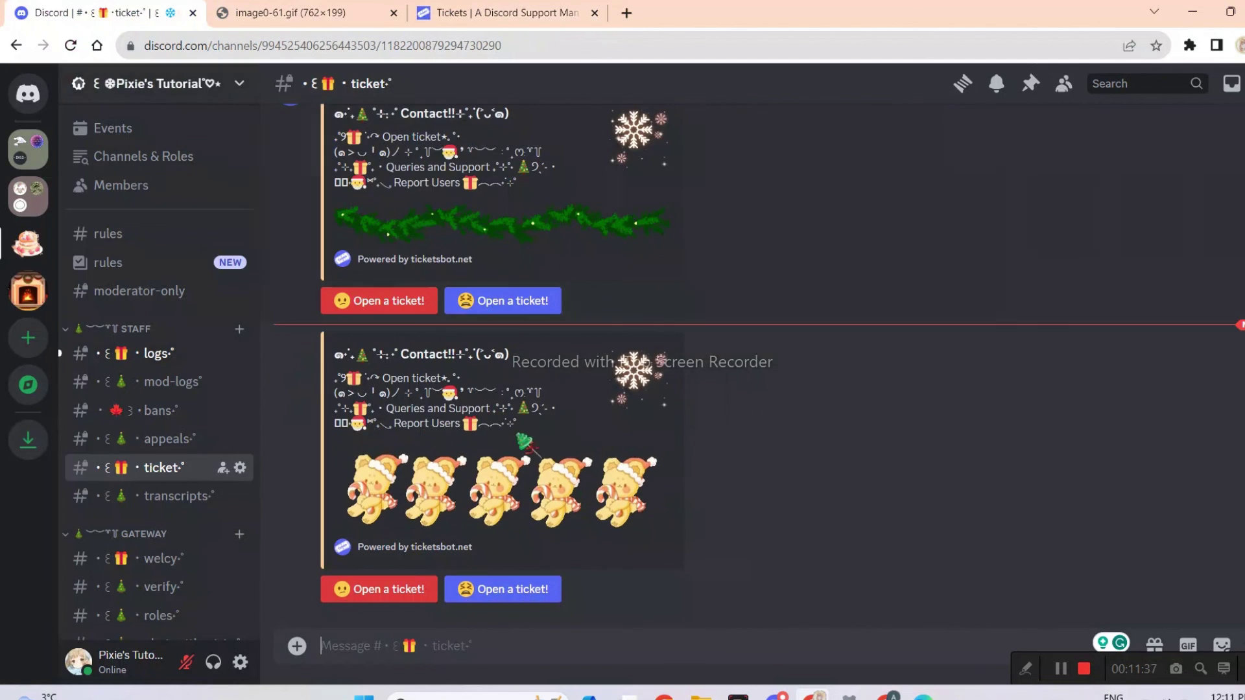
{"action": "right_click", "coordinate": [781, 156]}
{"action": "left_click", "coordinate": [839, 439]}
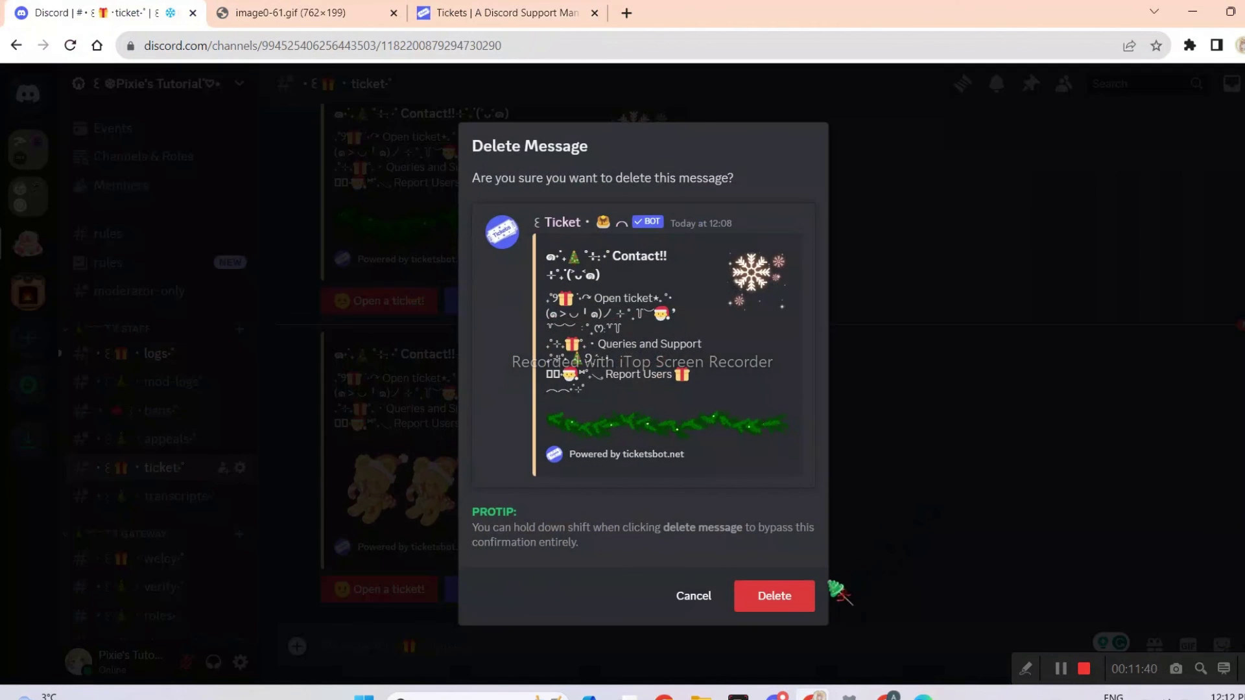
{"action": "left_click", "coordinate": [810, 592]}
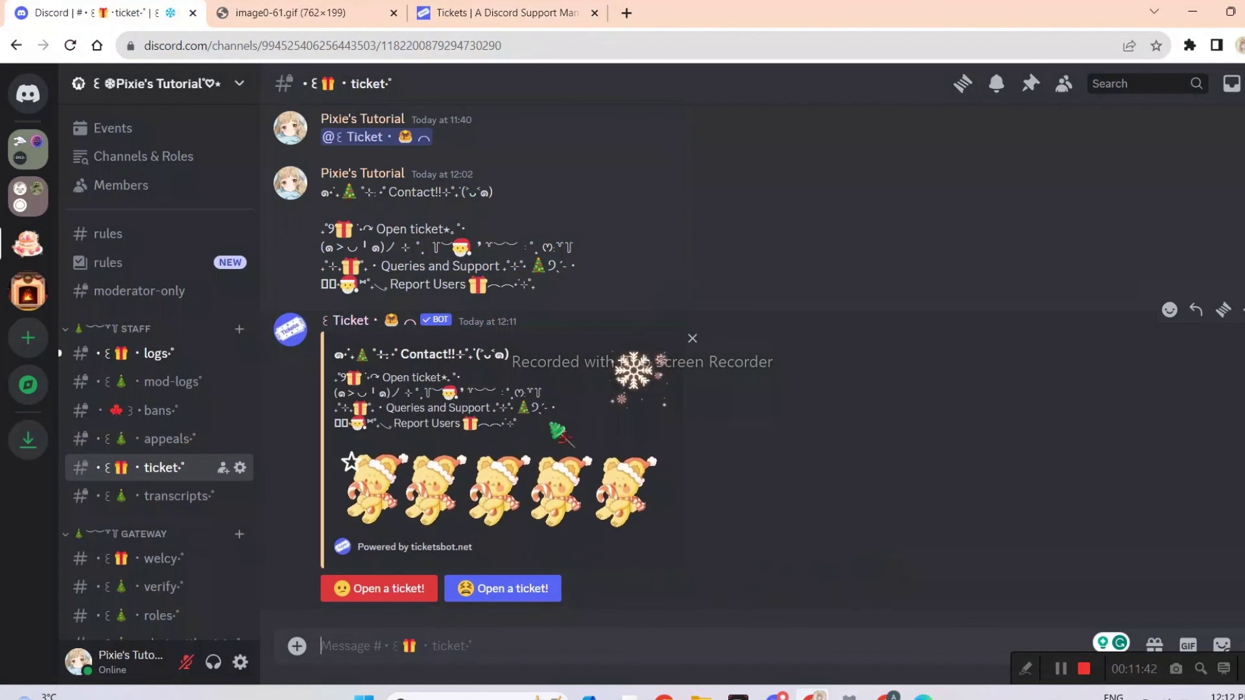